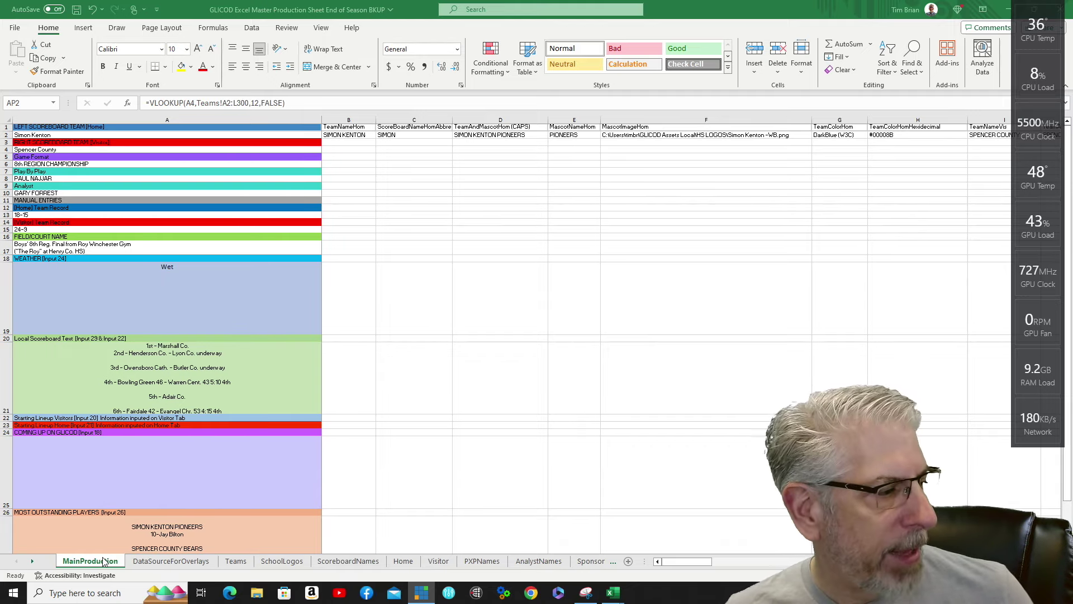
- Open the DataSourceForOverlays sheet and examine its pregame segments, from the game opening through the home coach and visitor team packages
left_click(164, 564)
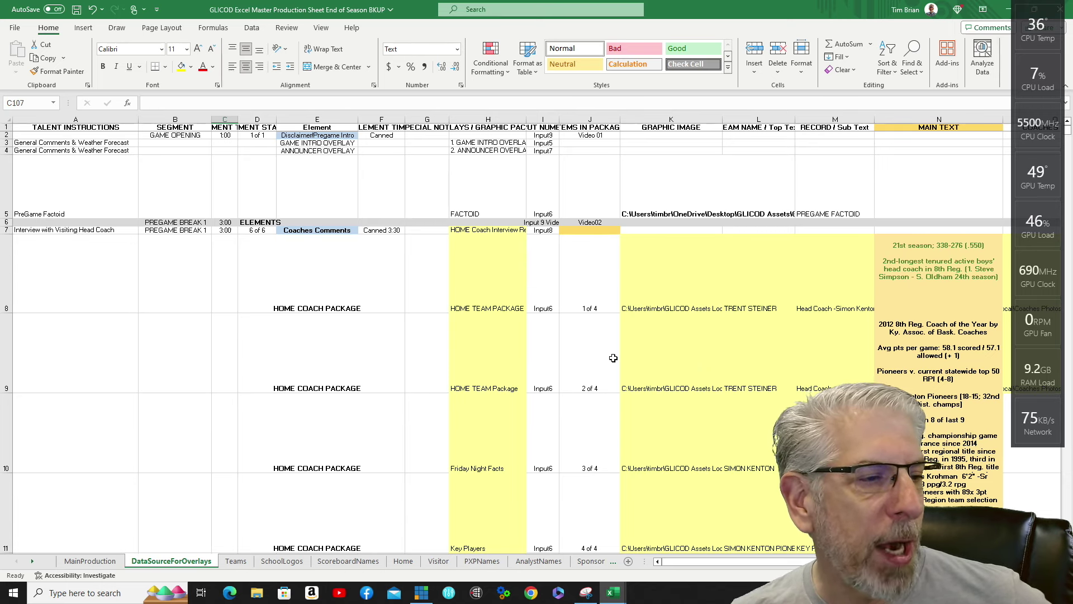
scroll(613, 358, "down", 1)
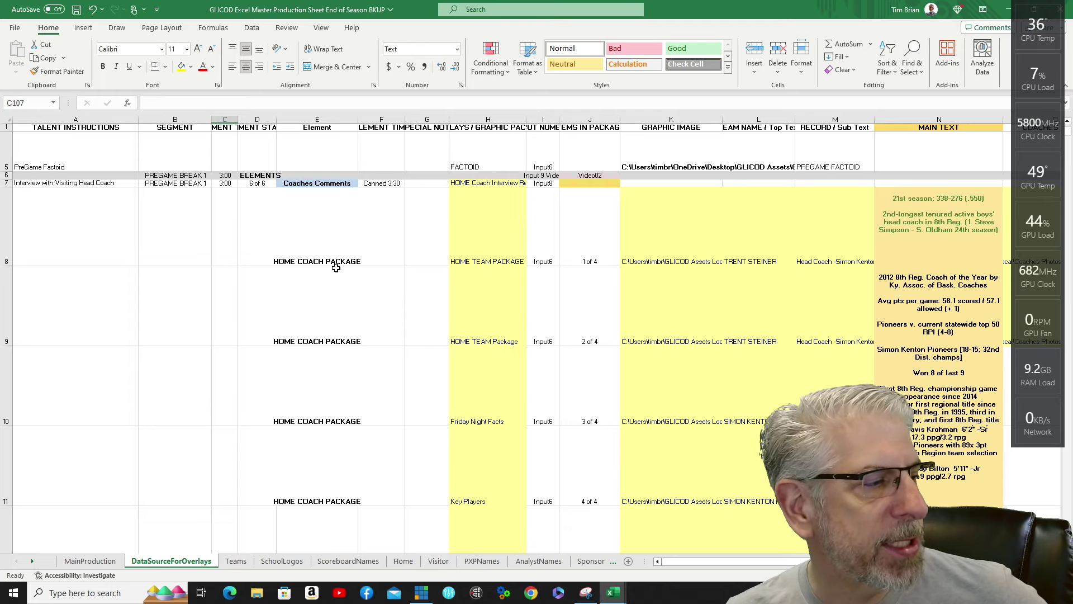
scroll(357, 497, "down", 2)
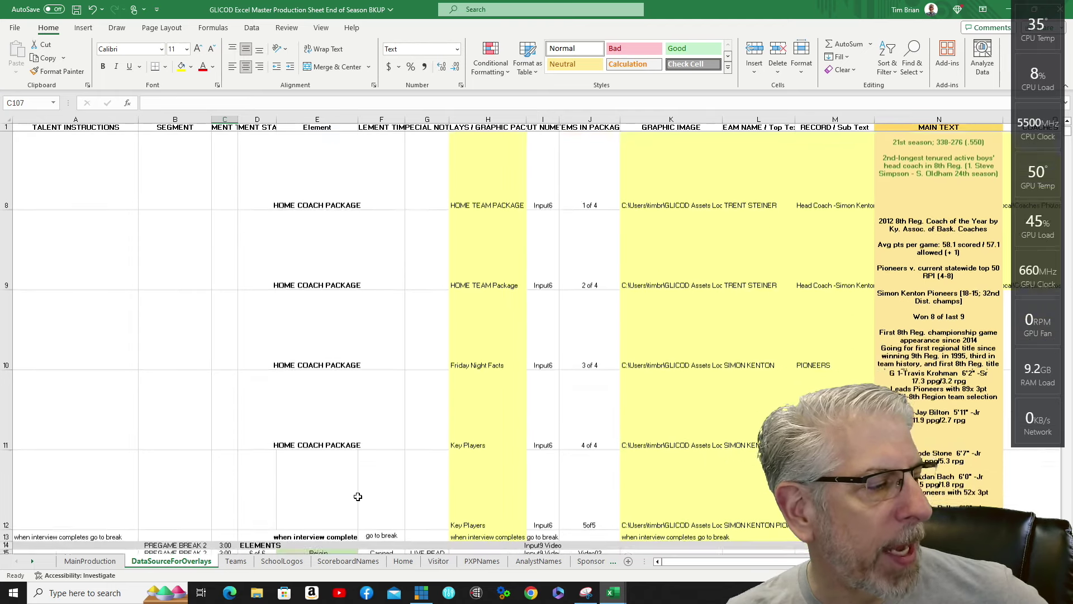
scroll(362, 495, "down", 3)
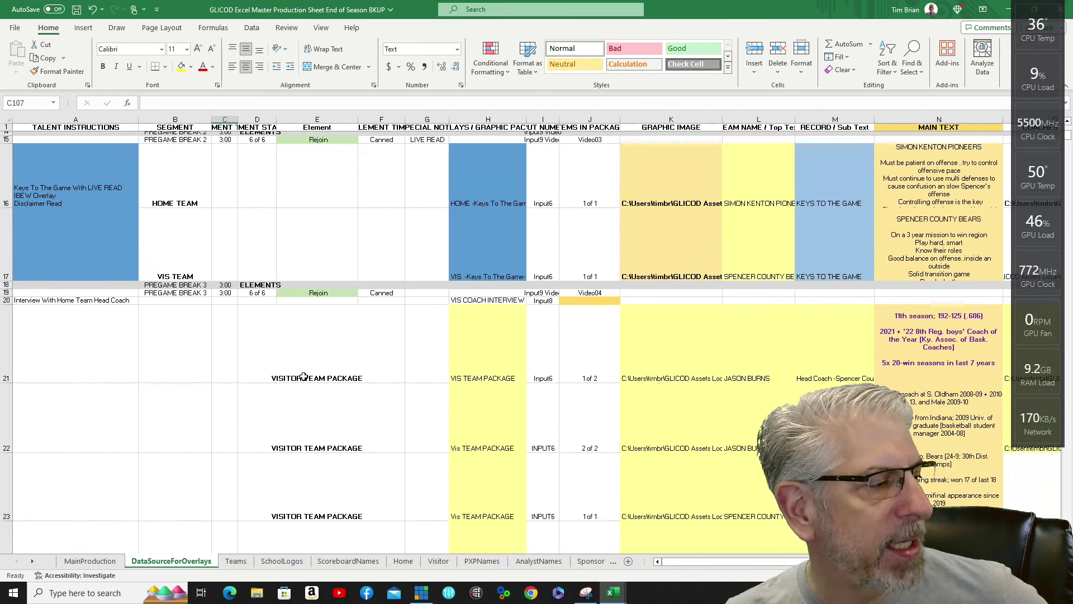
scroll(335, 473, "up", 1)
scroll(334, 472, "up", 1)
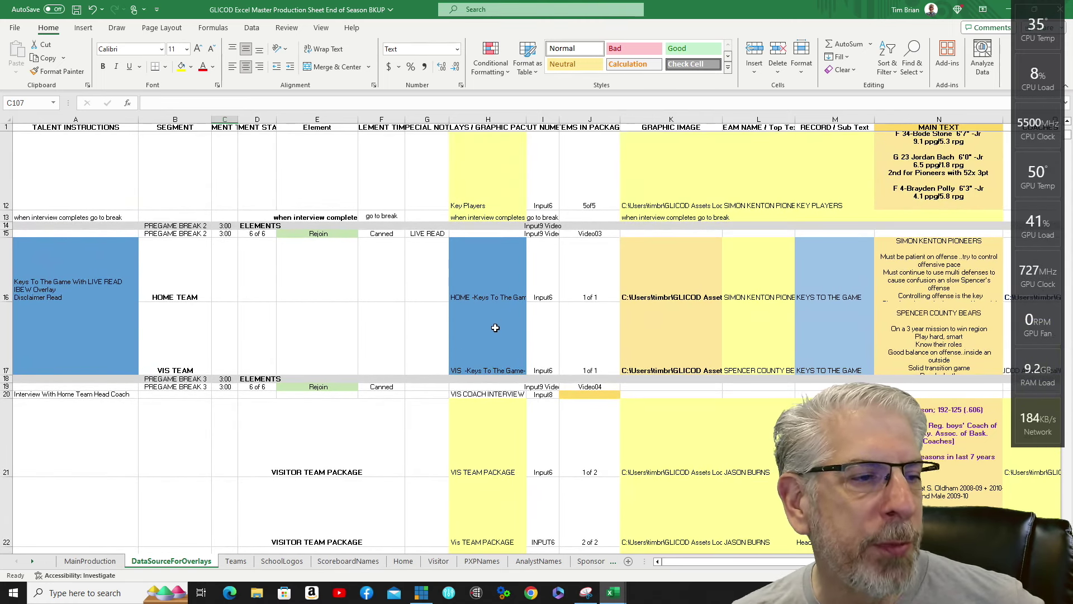
scroll(508, 319, "down", 1)
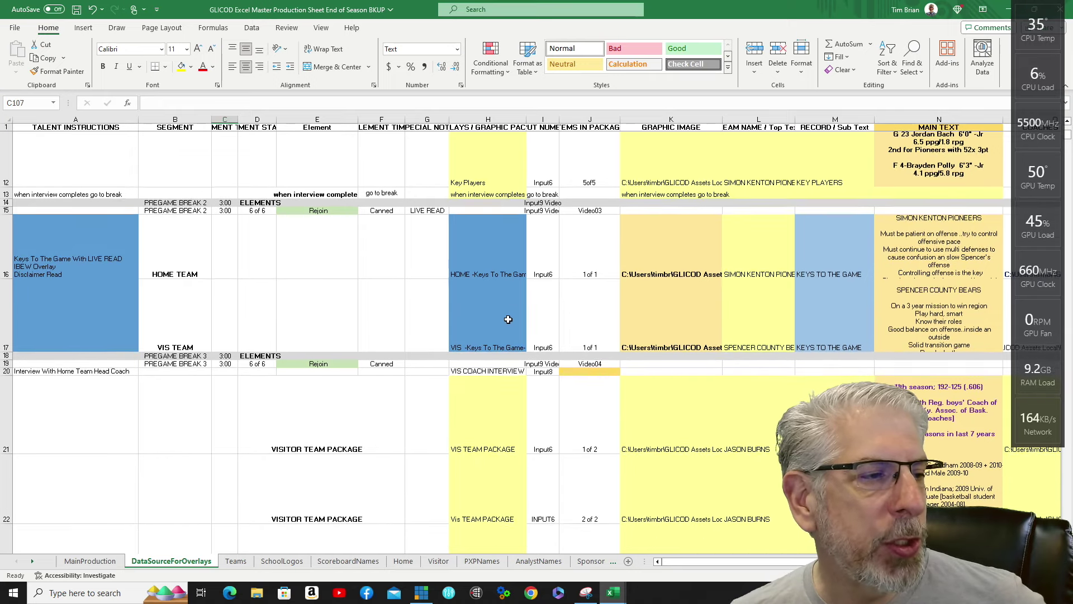
scroll(508, 319, "up", 5)
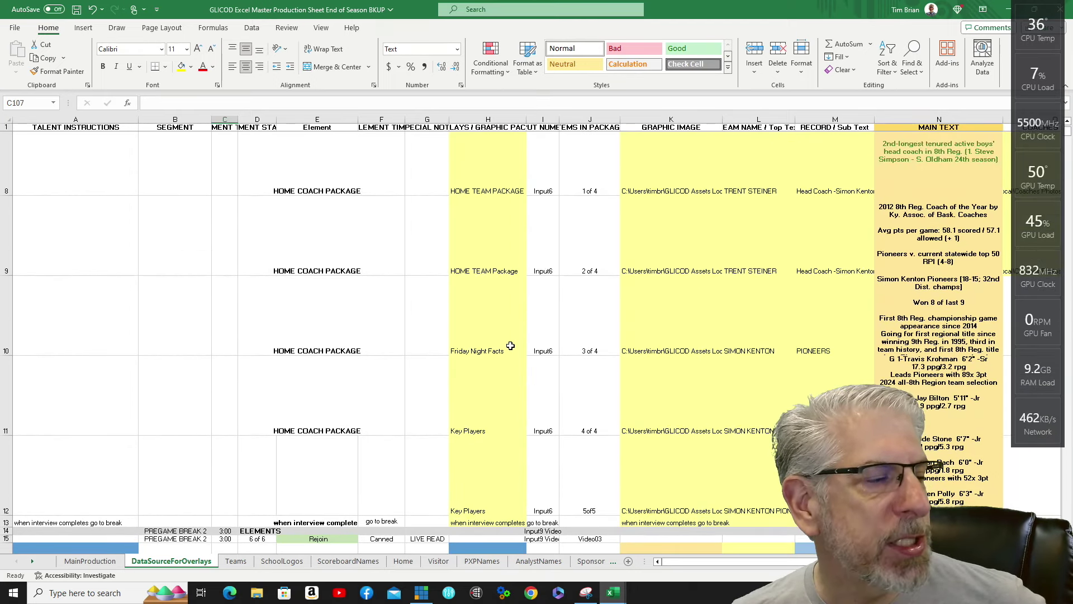
scroll(508, 342, "up", 3)
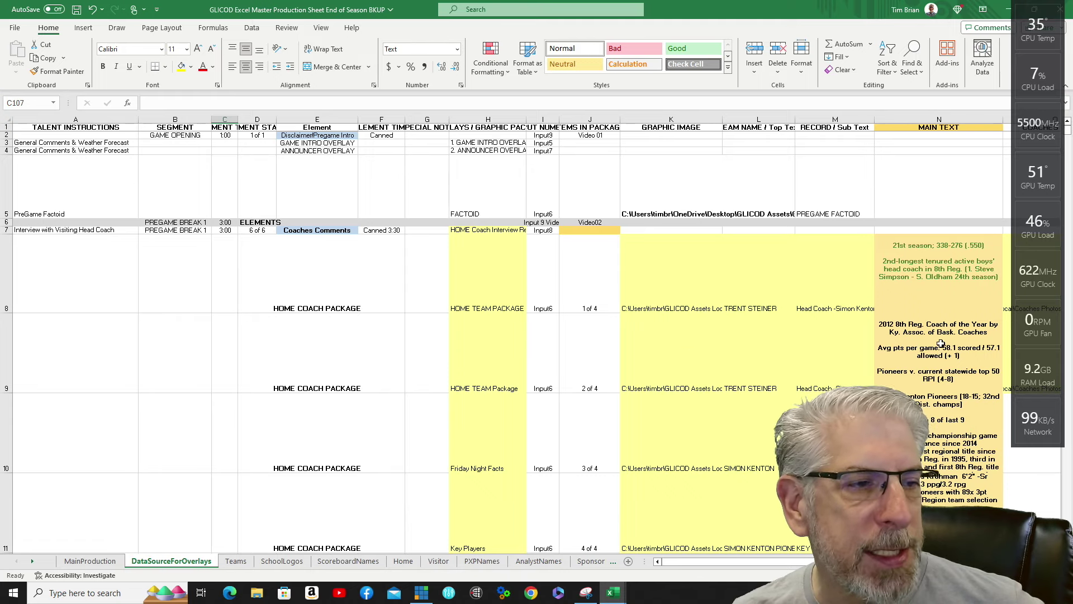
- Read the MAIN TEXT entries for the home coach package, the Keys To The Game rows and the visitor team package
scroll(950, 272, "down", 1)
scroll(950, 273, "down", 2)
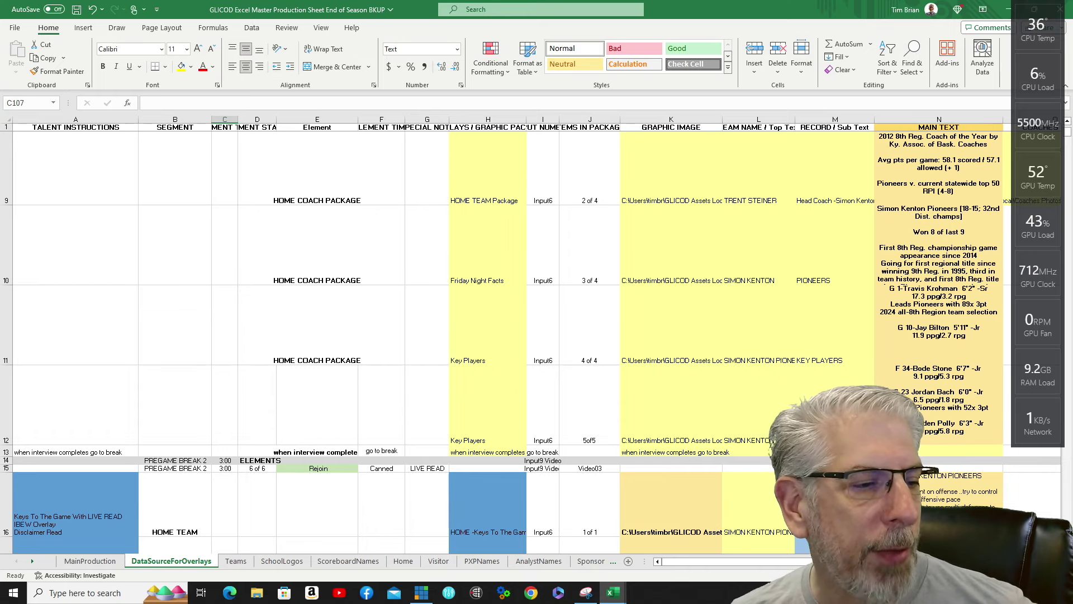
scroll(985, 379, "down", 2)
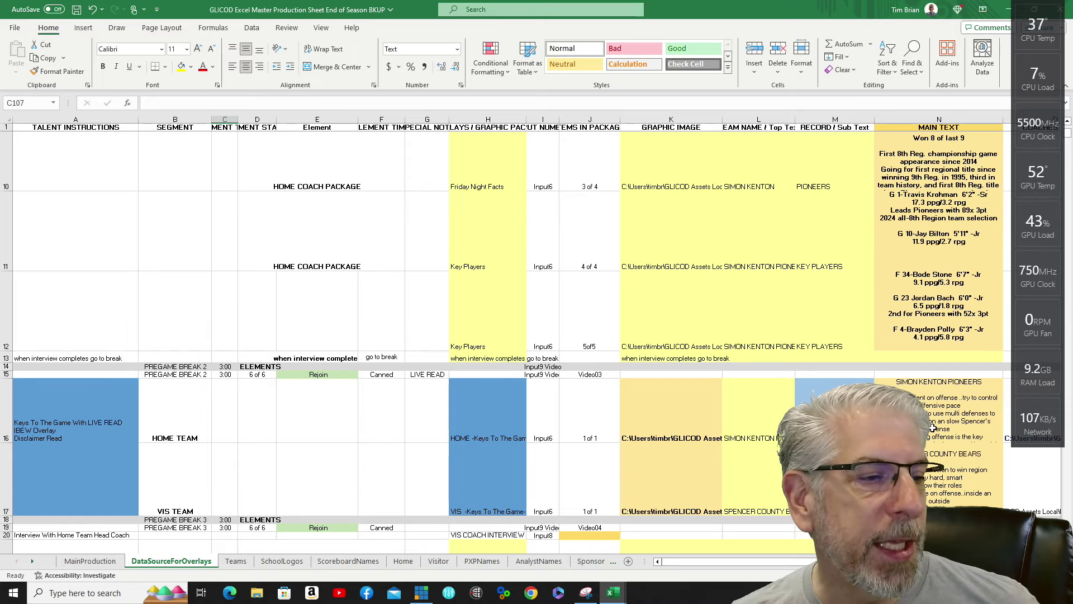
scroll(932, 428, "down", 4)
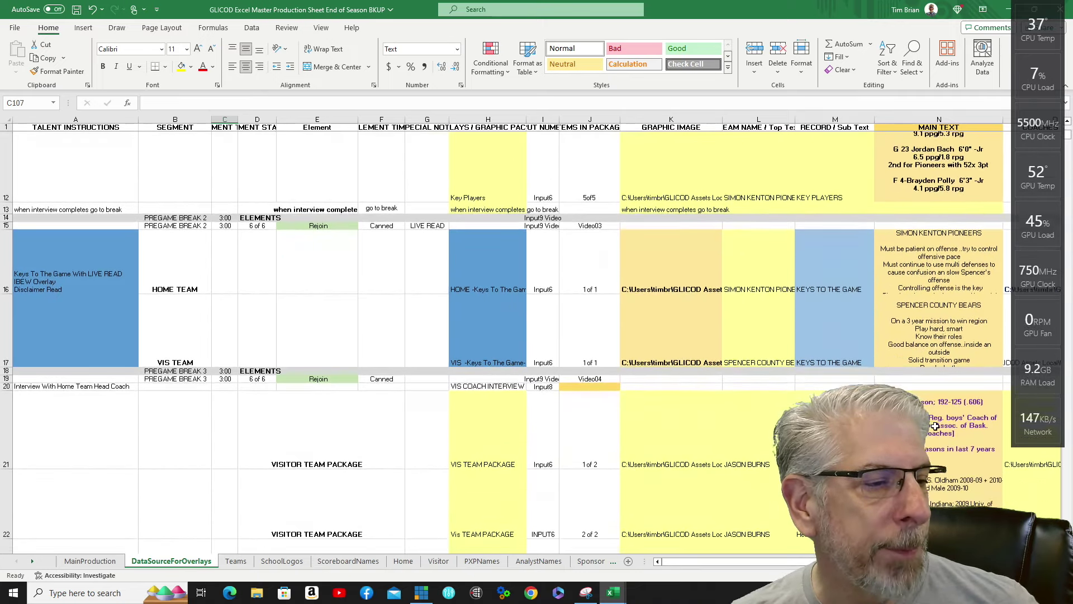
scroll(931, 420, "down", 3)
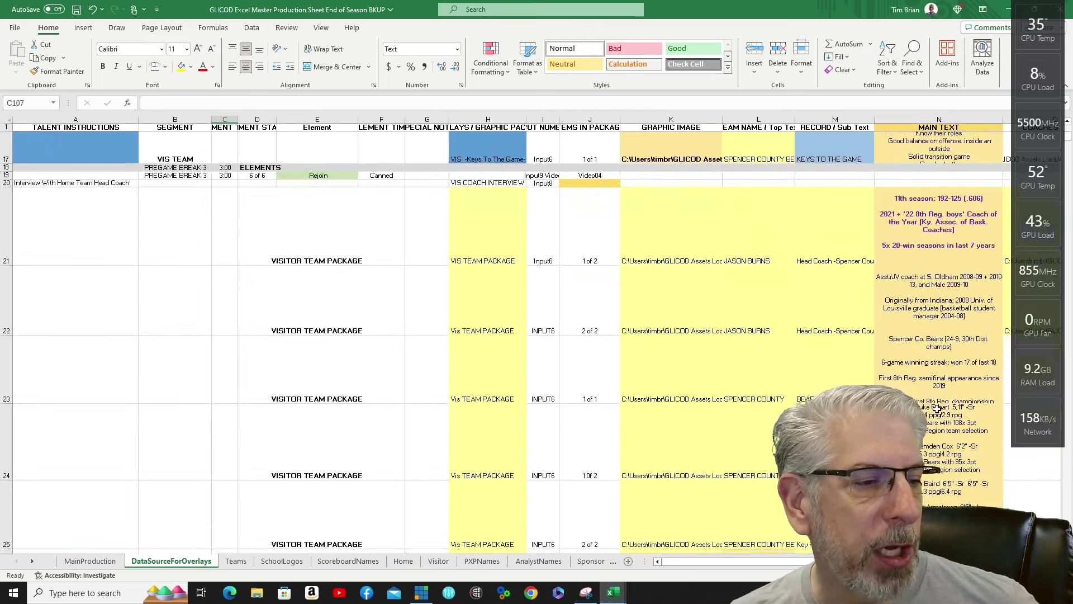
scroll(931, 421, "down", 1)
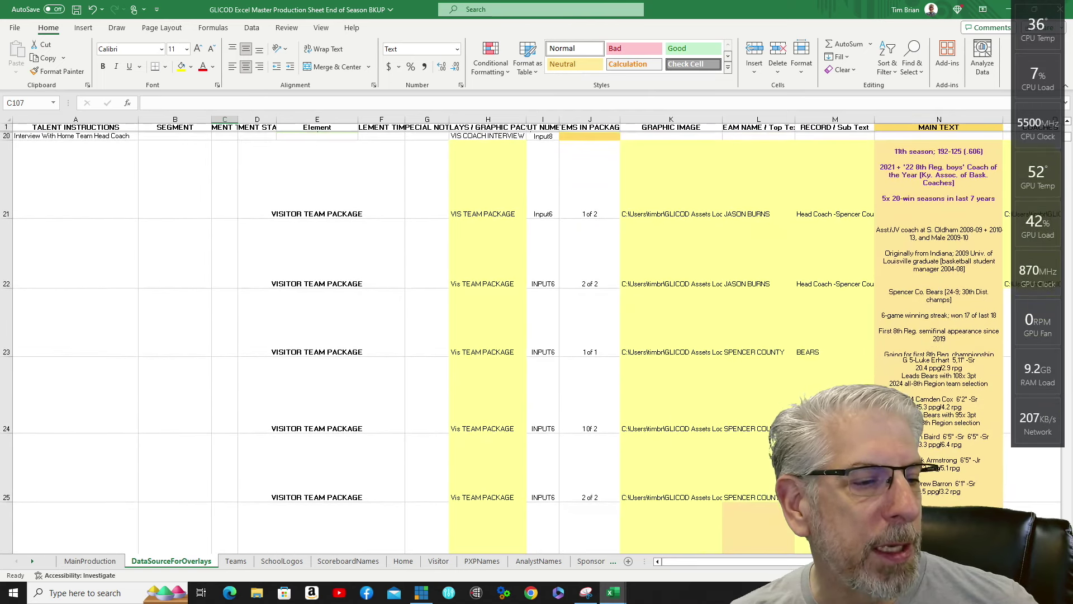
scroll(923, 472, "down", 1)
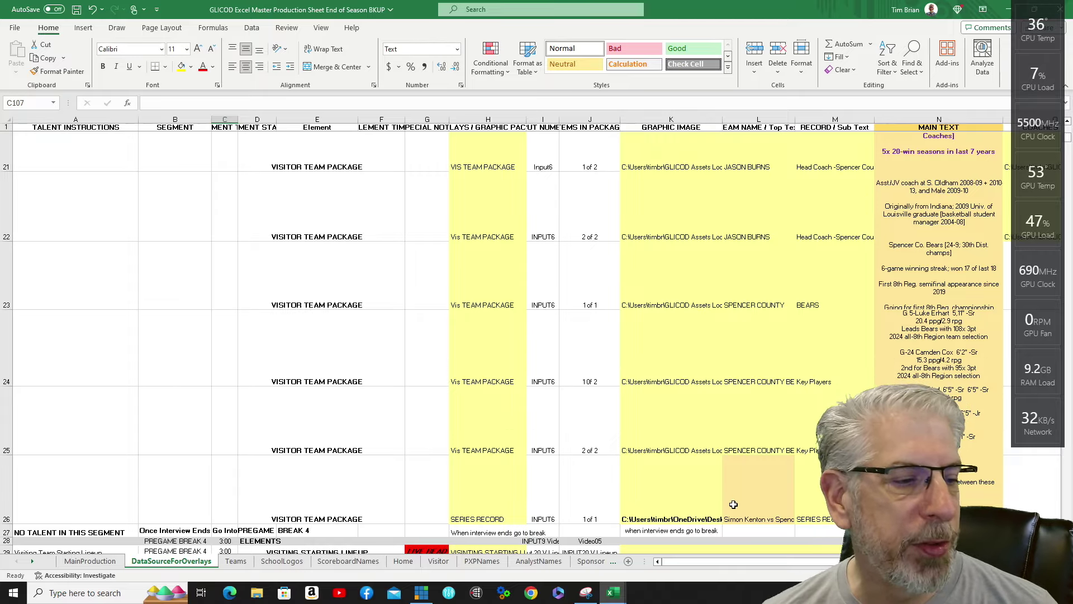
- Examine the MainProduction sheet's visitor team, record, sponsor and weather fields, along with the local scoreboard text in column A
left_click(90, 561)
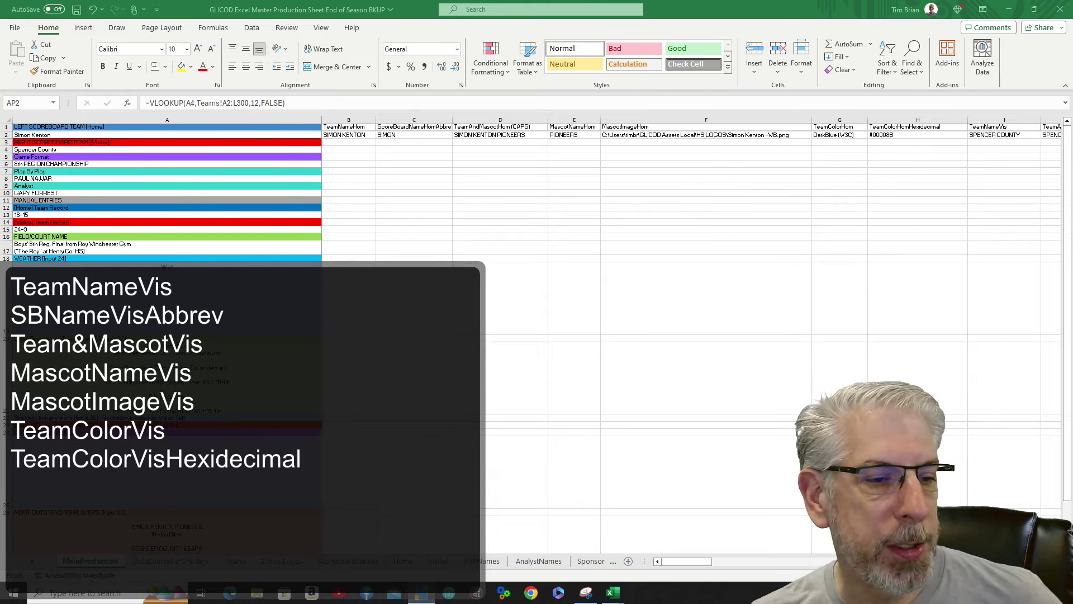
scroll(692, 223, "right", 5)
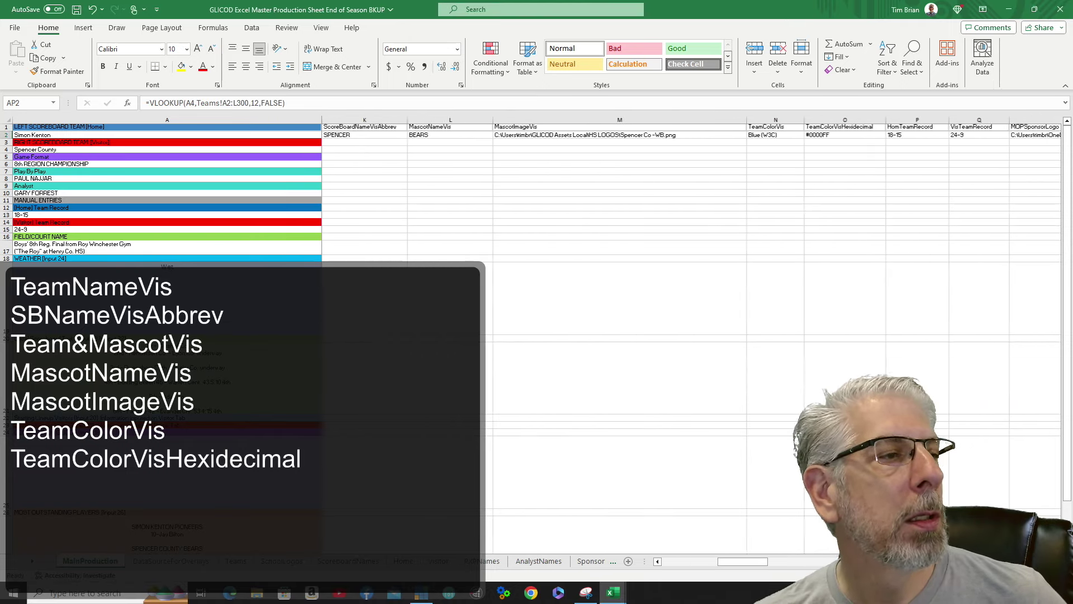
scroll(691, 335, "right", 3)
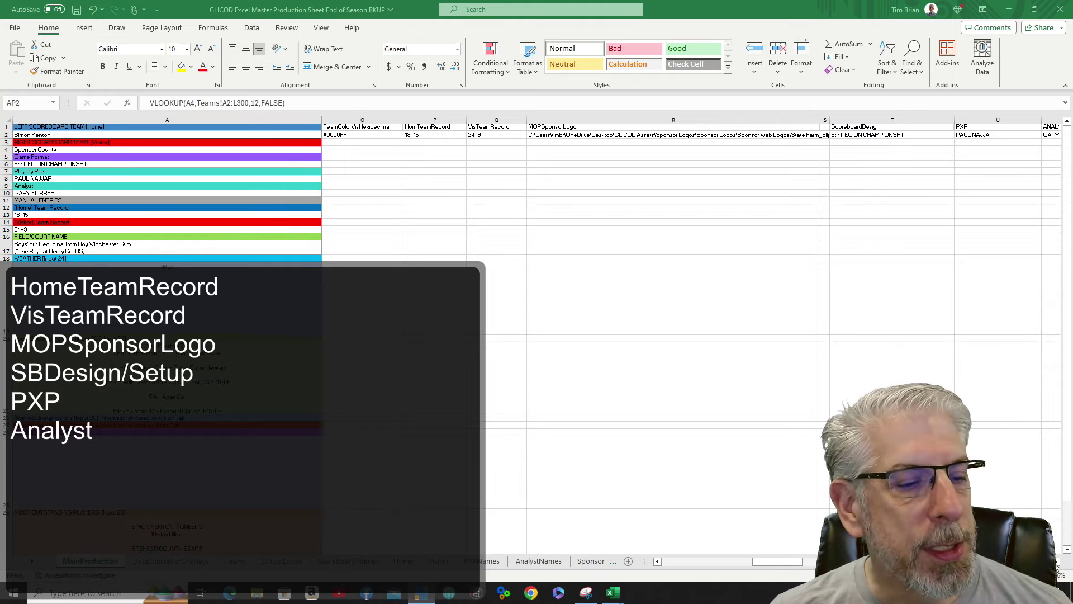
scroll(1056, 565, "right", 5)
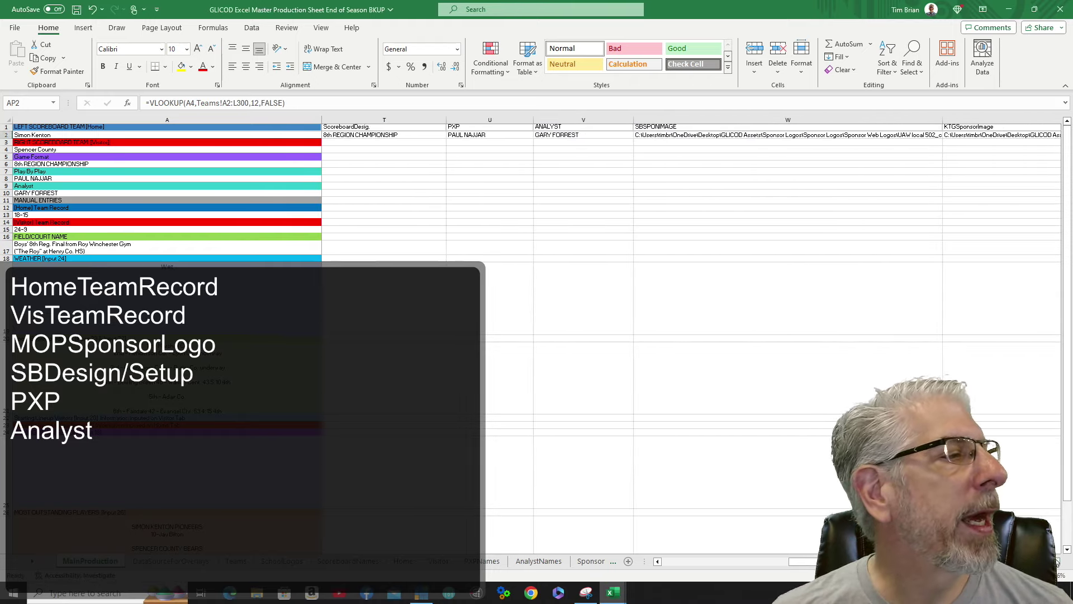
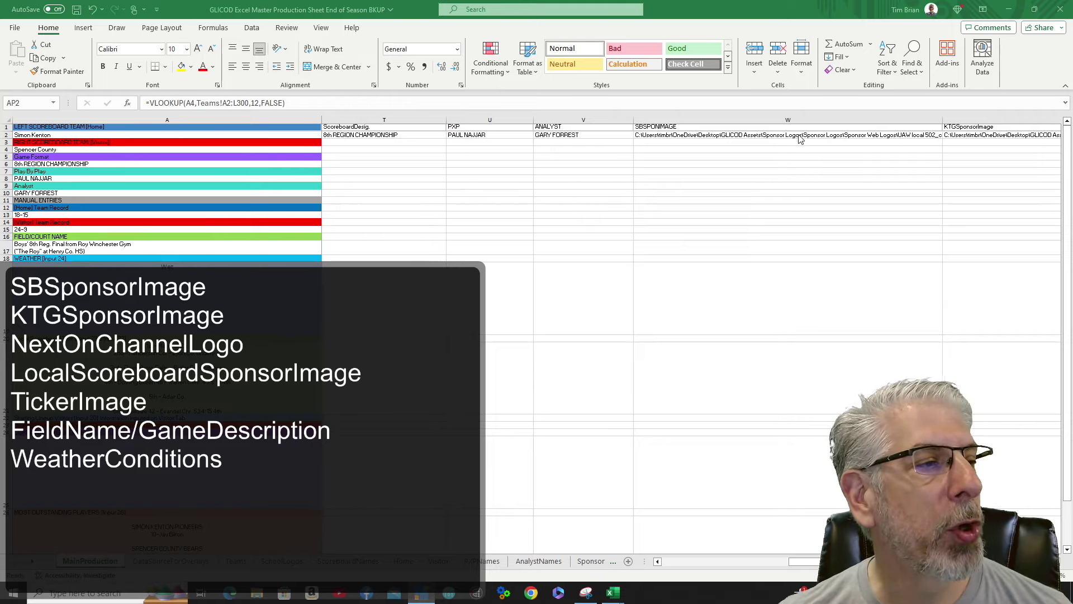
scroll(1060, 569, "right", 10)
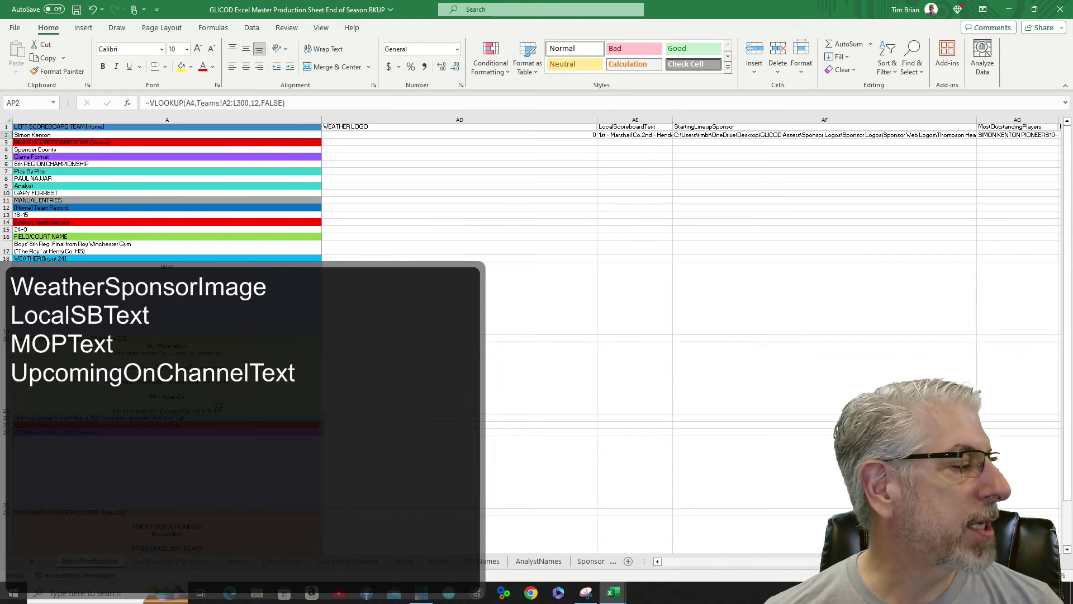
scroll(181, 323, "down", 1)
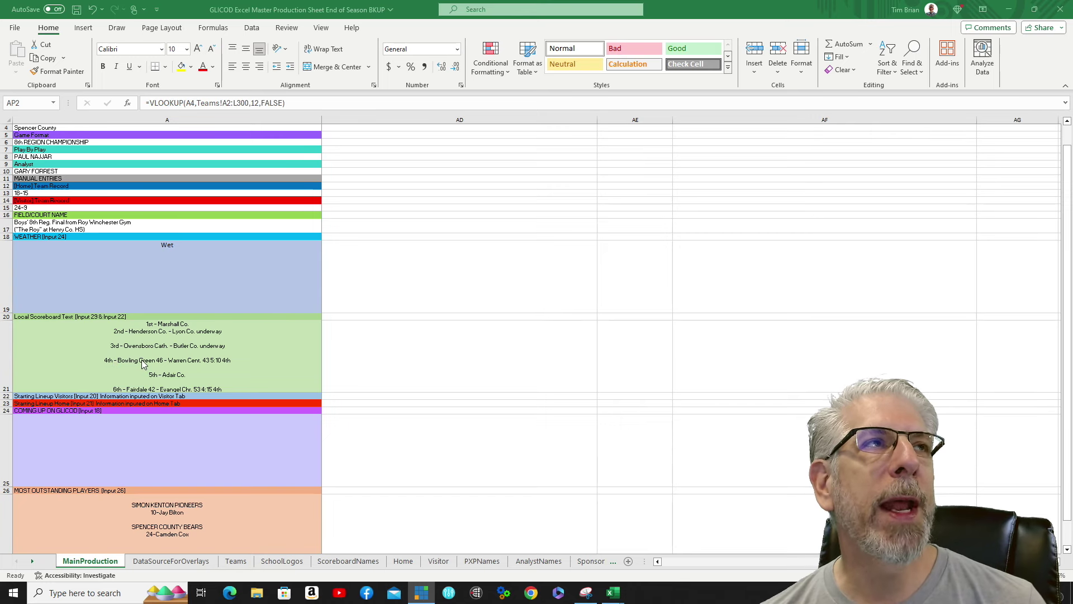
scroll(568, 467, "up", 1)
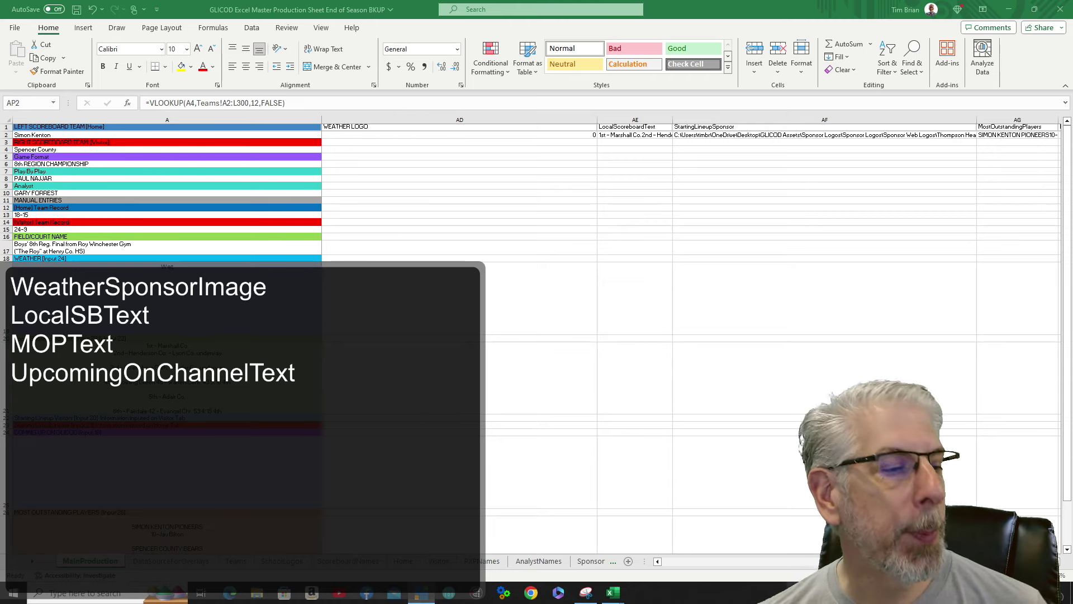
- Trace the MostOutstandingPlayers formula in AG2 to its source text in cell A27
scroll(742, 144, "right", 2)
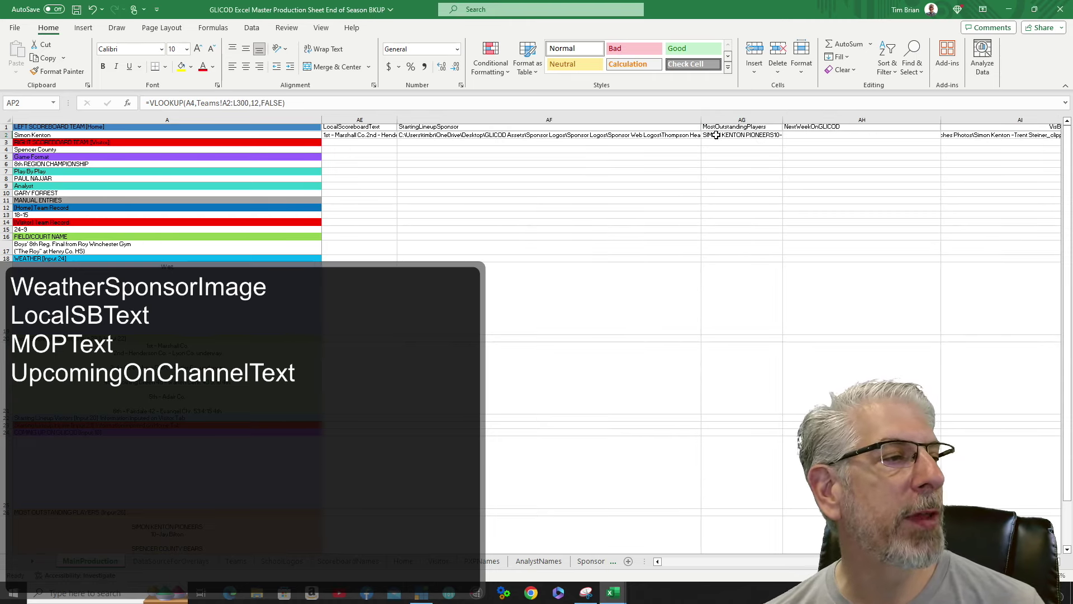
left_click(751, 137)
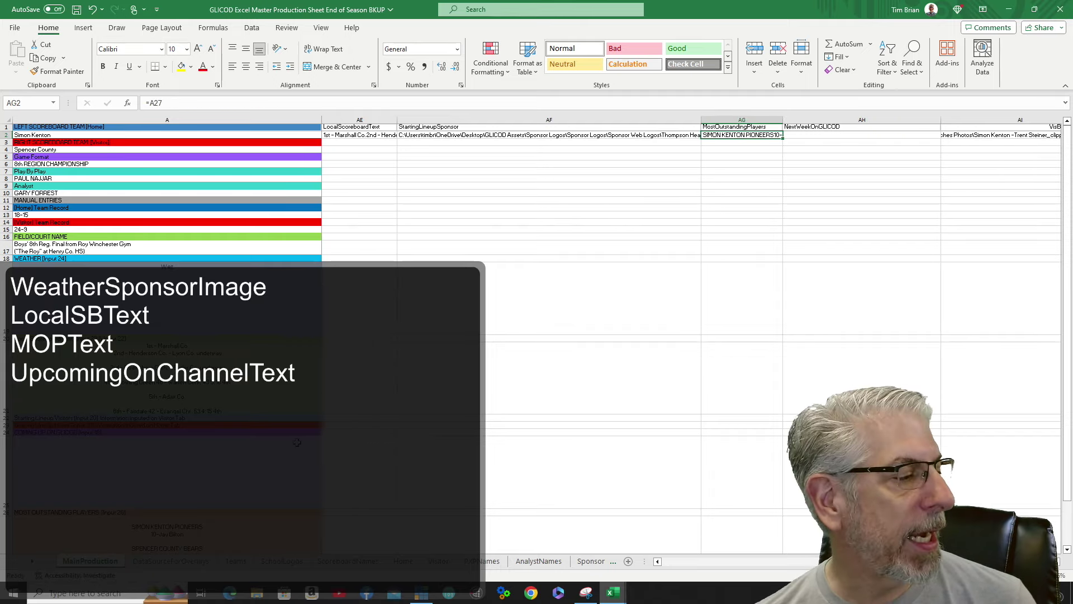
scroll(214, 428, "down", 5)
left_click(214, 429)
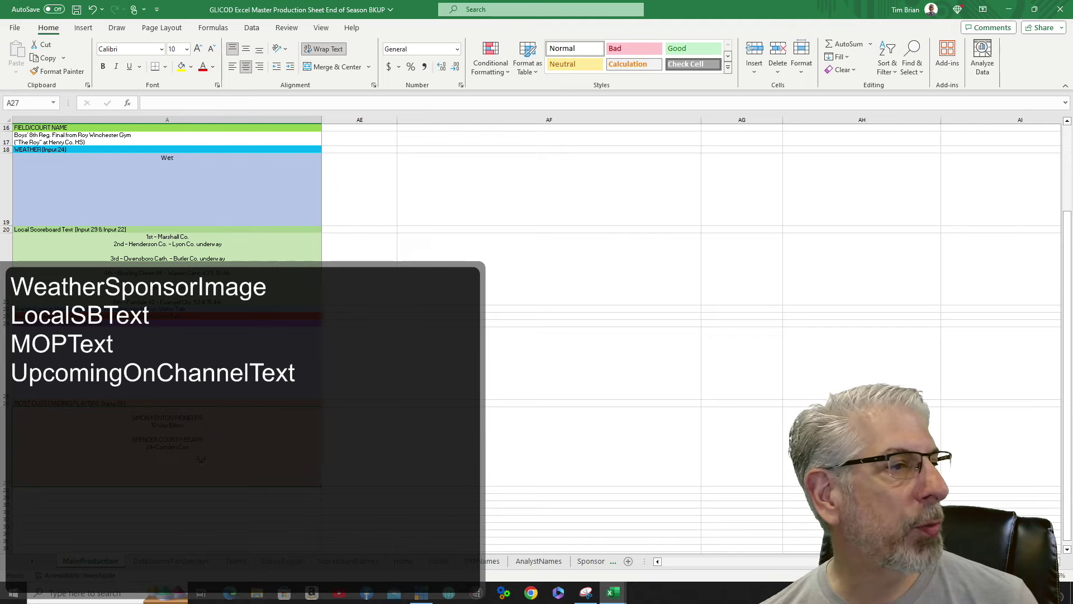
scroll(621, 419, "up", 5)
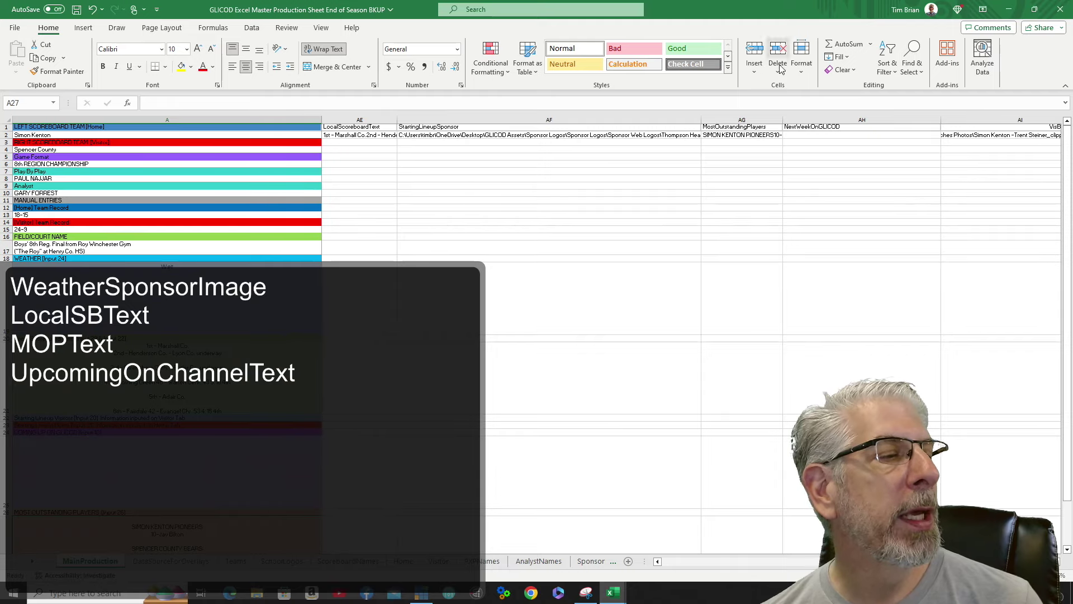
left_click(736, 135)
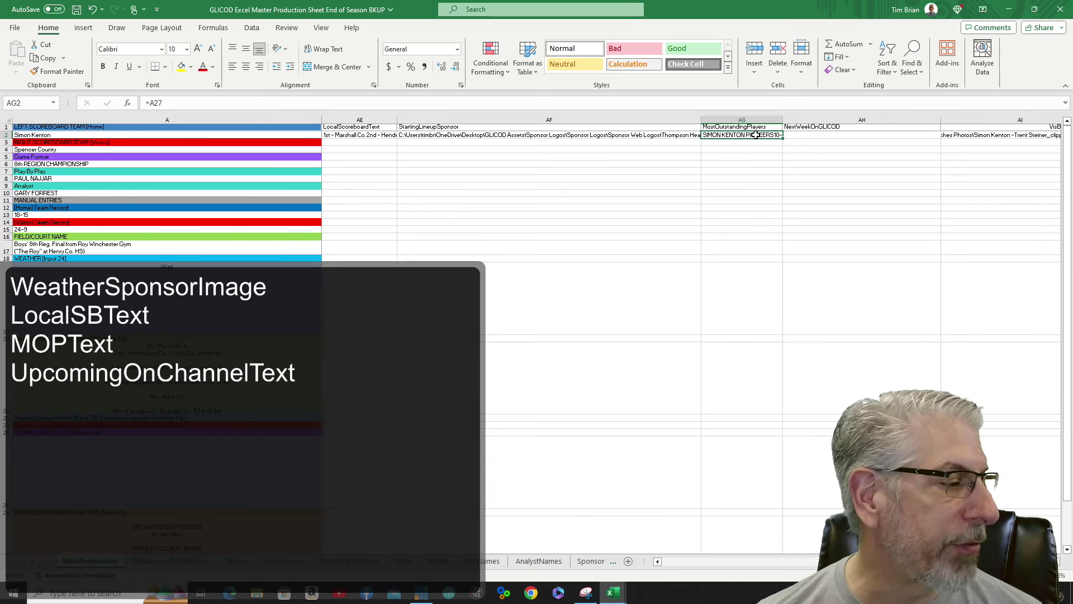
- Enter LOTS OF STUFF as the COMING UP ON GLICOD text in A25 and check the linked NextWeekOnGLICOD cell AH2
key("Right")
scroll(99, 236, "right", 3)
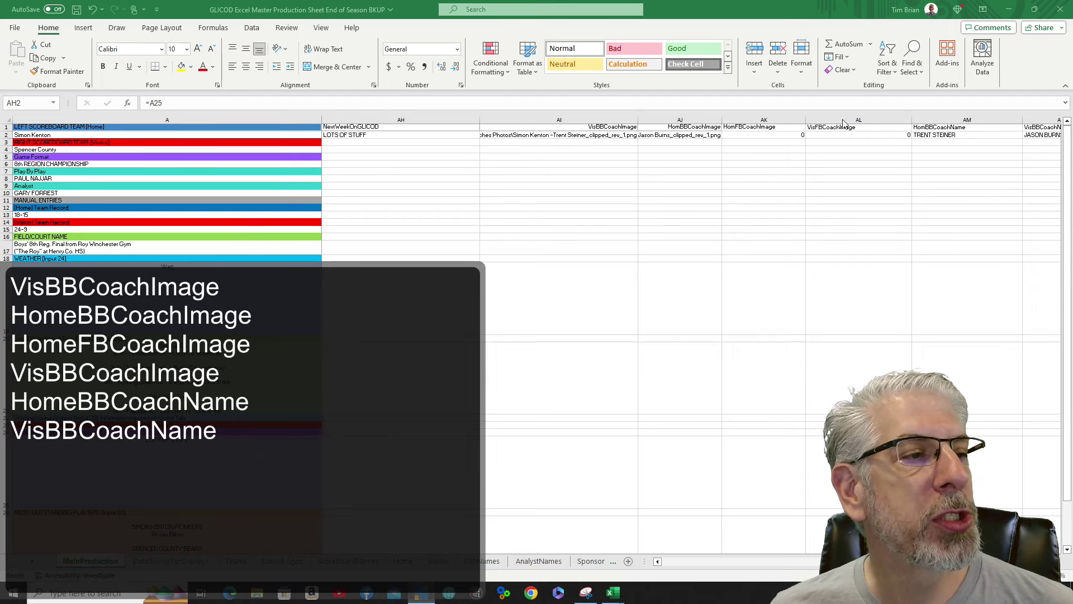
- Examine the coach name and head coach fields, and inspect Ballard's Head Coach -Team entry on the Teams sheet
scroll(832, 133, "right", 3)
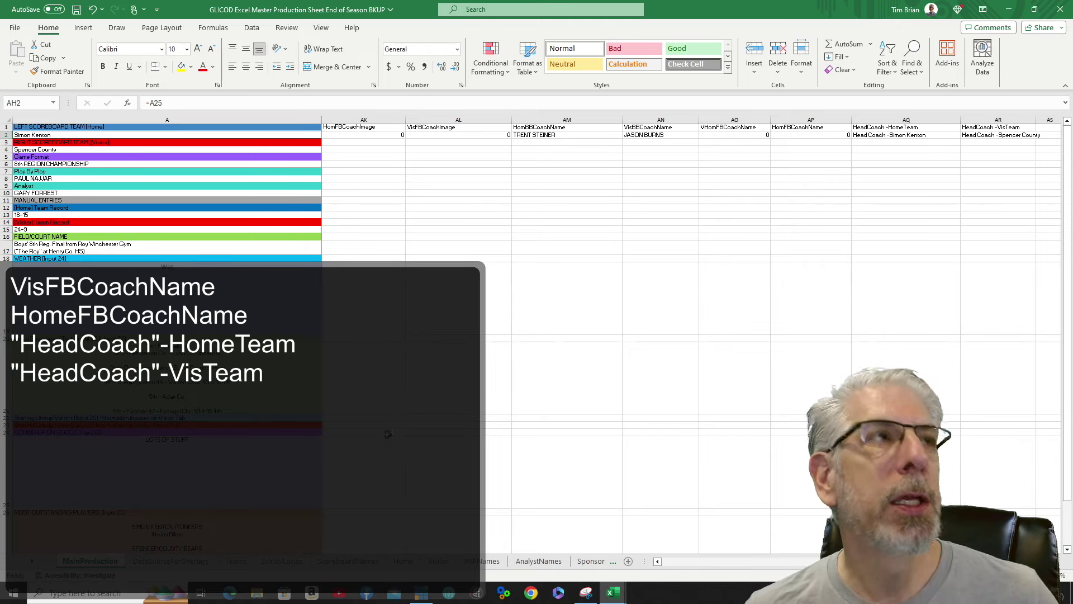
left_click(243, 564)
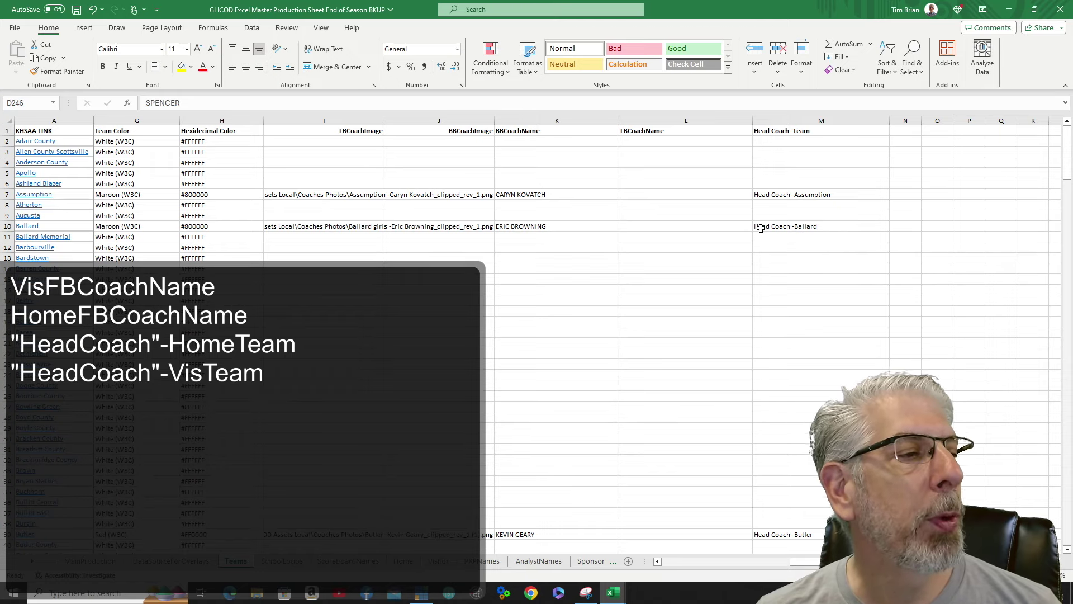
left_click(834, 226)
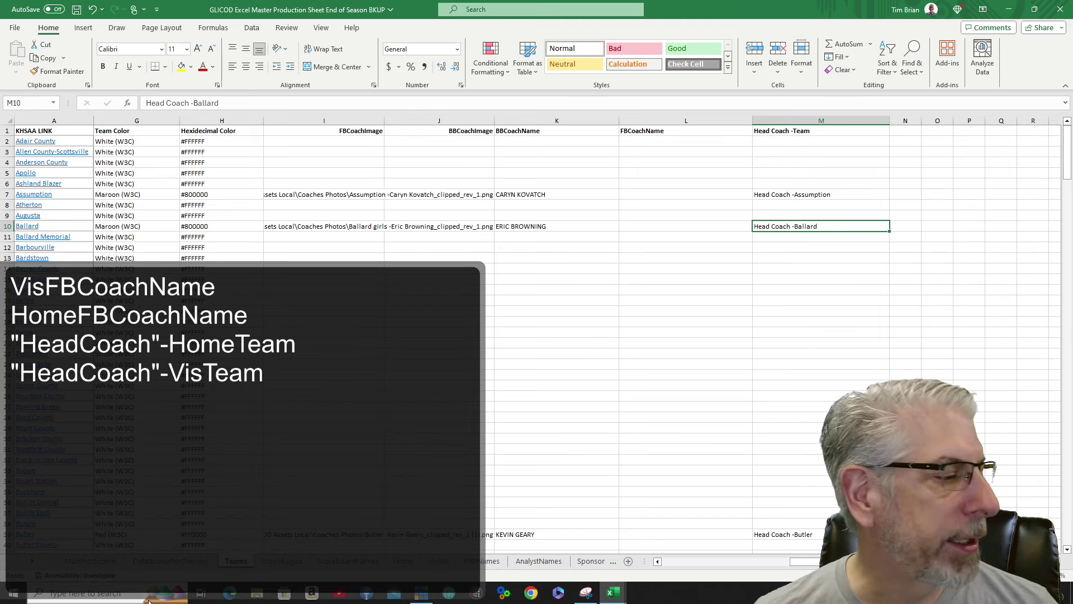
- Inspect the selectable school lists for the home team in A2 and the visitor team in A4 on the MainProduction sheet
left_click(109, 561)
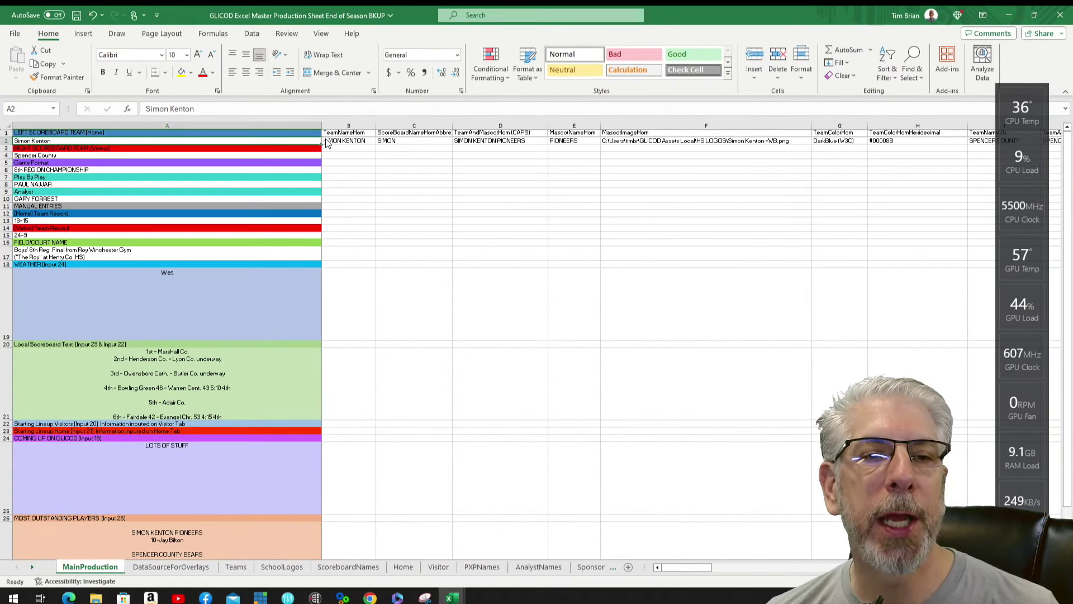
left_click(544, 164)
left_click(562, 164)
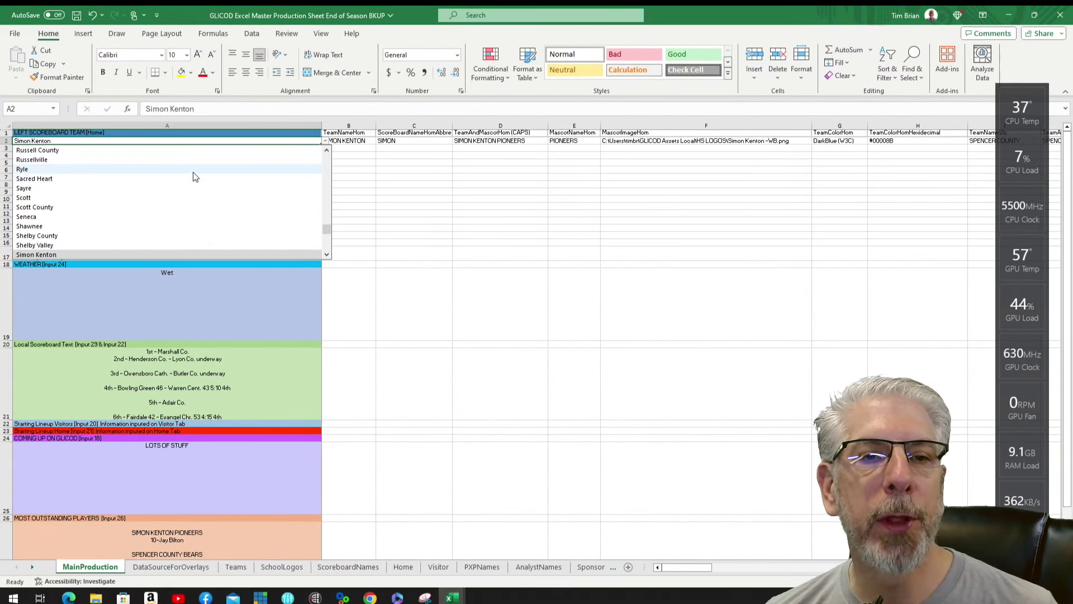
left_click(348, 162)
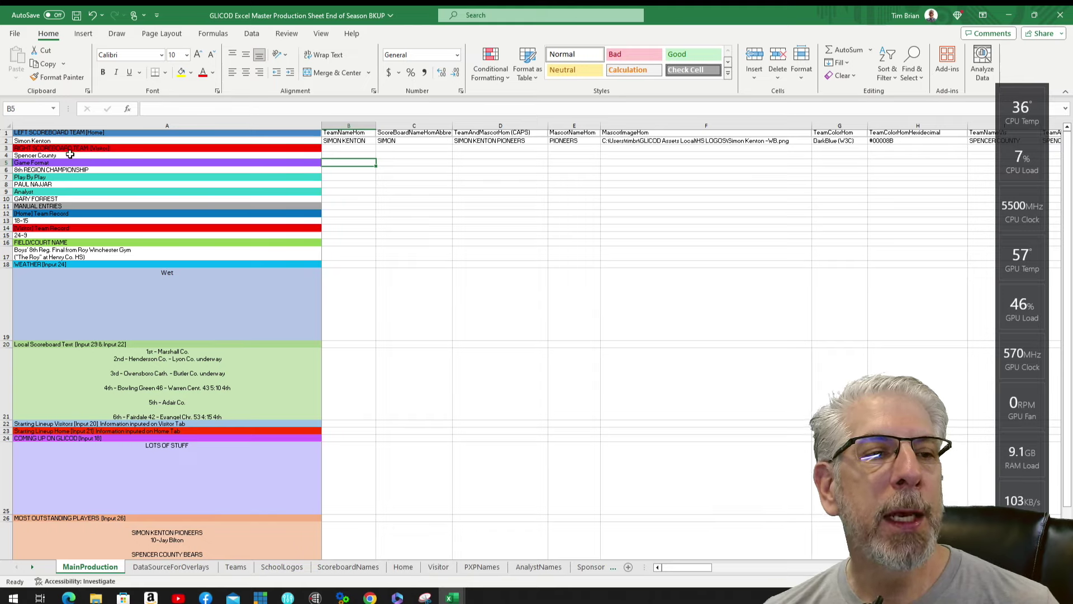
left_click(317, 155)
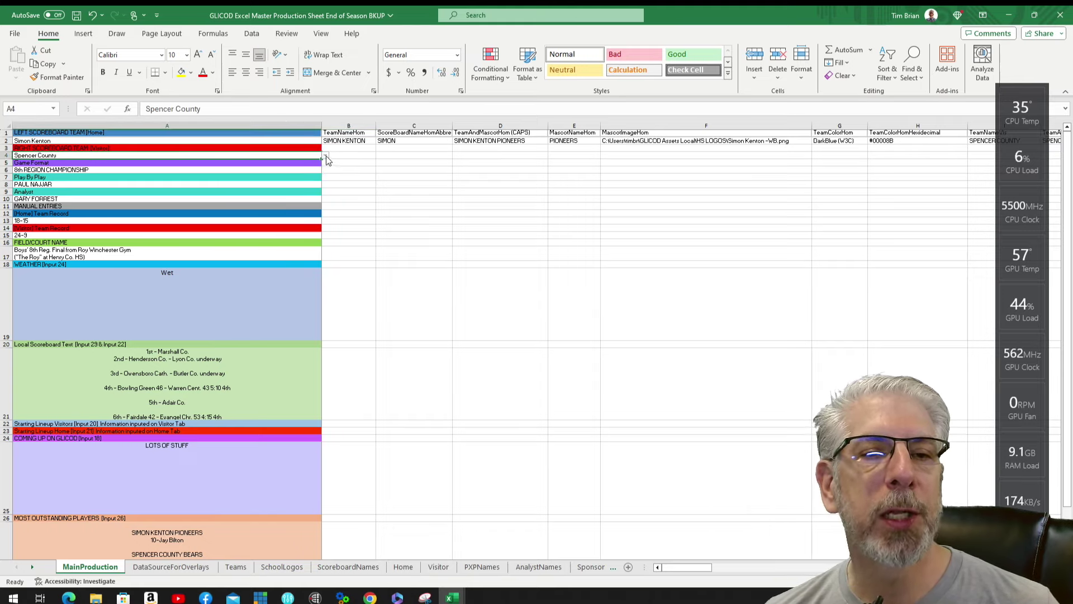
left_click(324, 156)
left_click(394, 242)
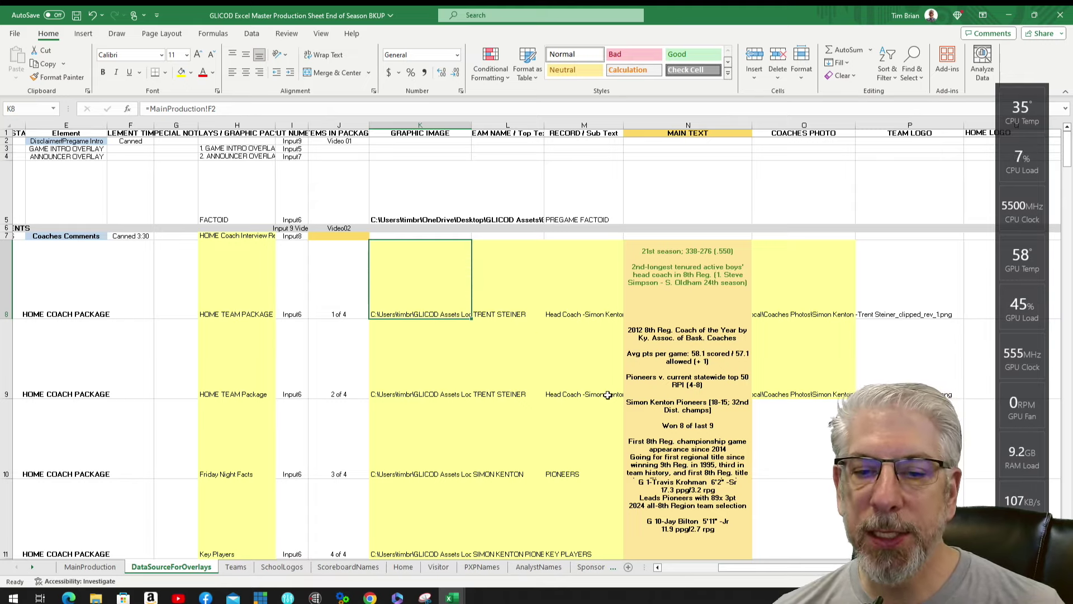
- Examine the home coach package, Keys To The Game and visitor team package rows on the DataSourceForOverlays sheet
scroll(613, 376, "down", 2)
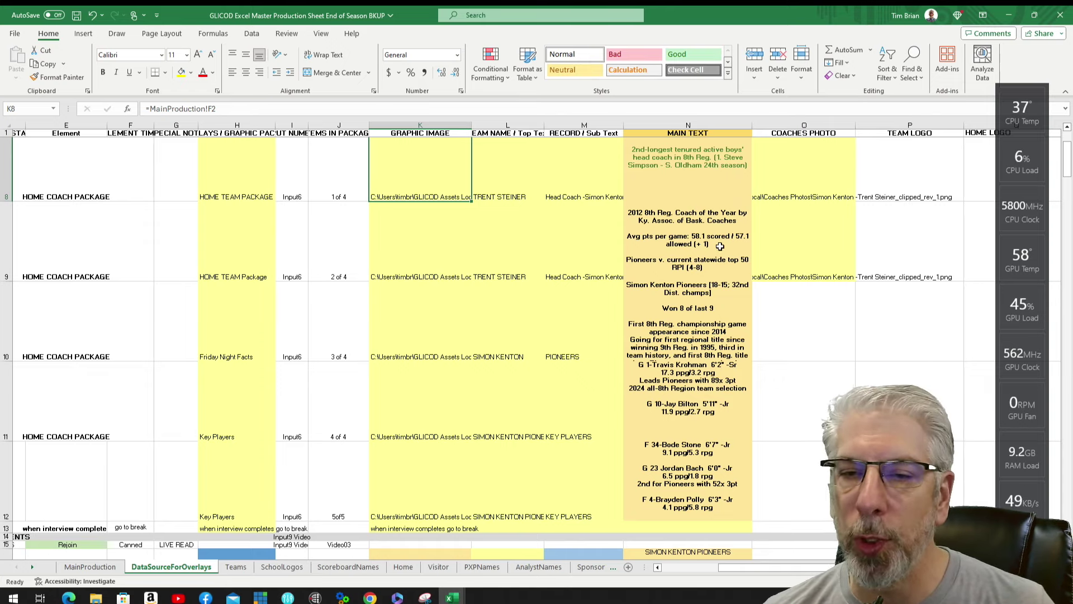
scroll(720, 256, "up", 2)
scroll(720, 256, "down", 2)
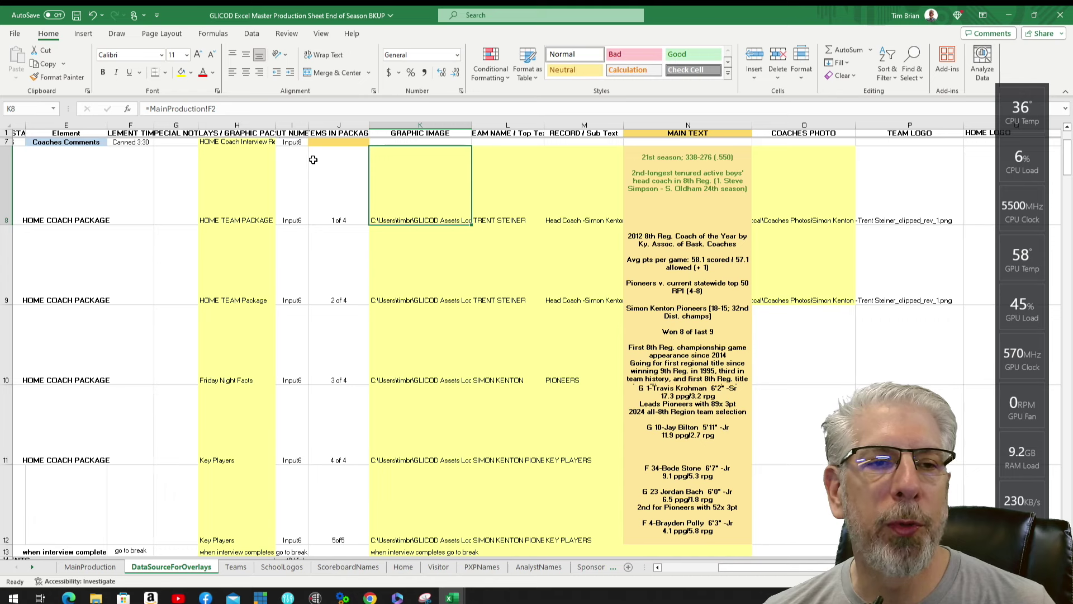
scroll(501, 308, "down", 1)
scroll(501, 308, "down", 5)
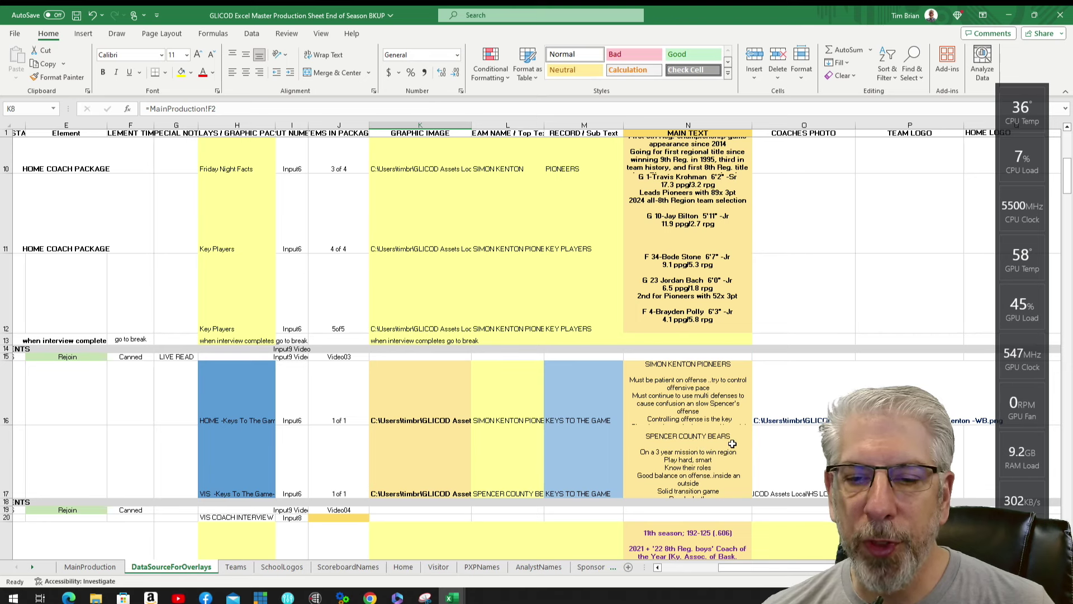
scroll(253, 326, "down", 6)
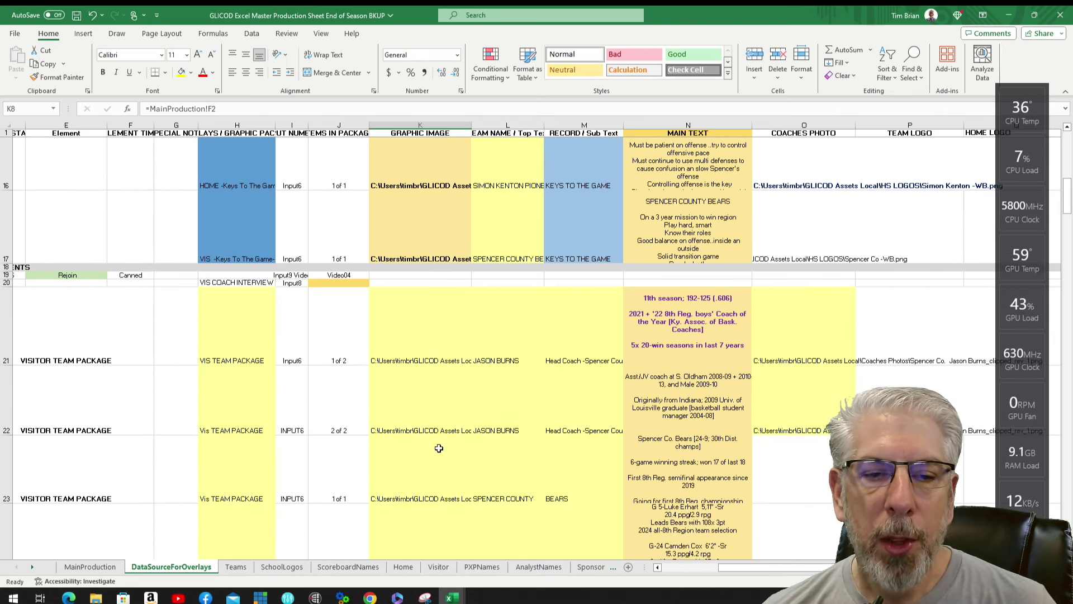
scroll(441, 446, "up", 7)
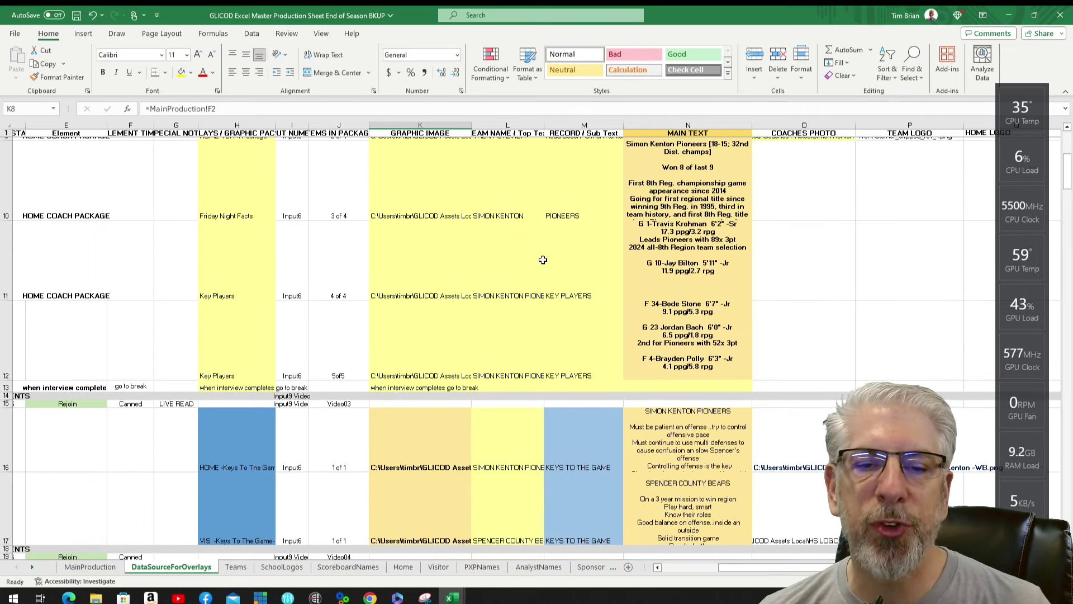
scroll(510, 278, "down", 1)
scroll(511, 278, "down", 3)
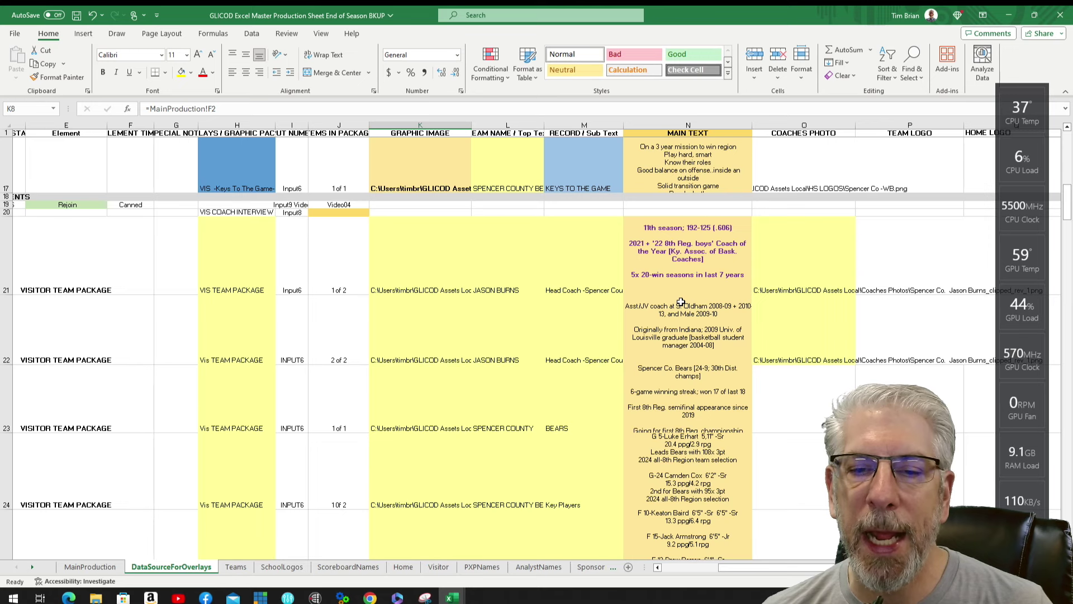
scroll(683, 303, "up", 1)
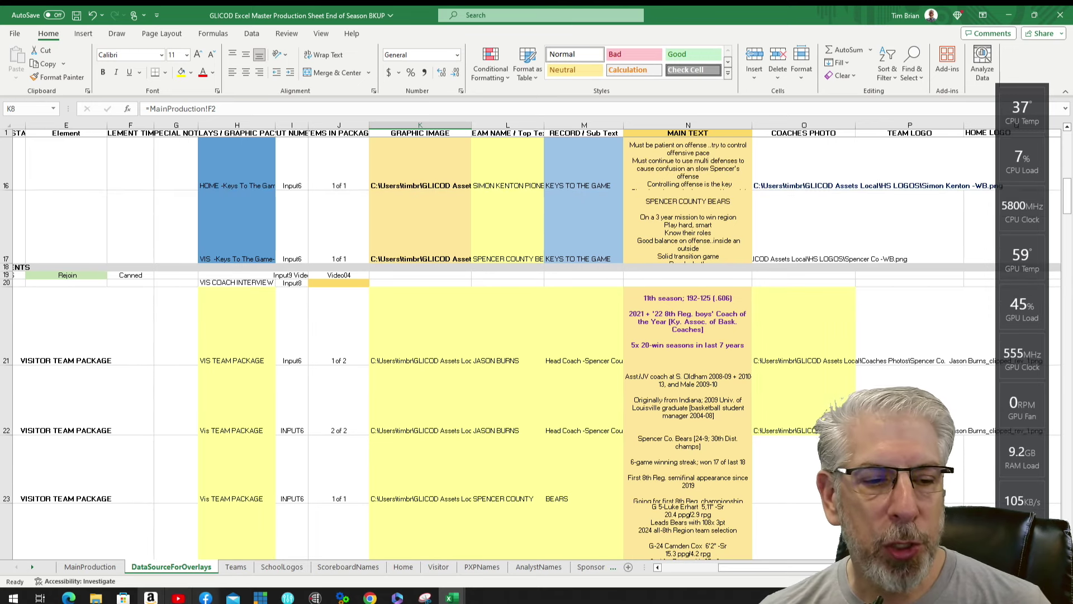
- Set the left scoreboard (home) team in A2 of the MainProduction sheet to South Oldham
left_click(90, 567)
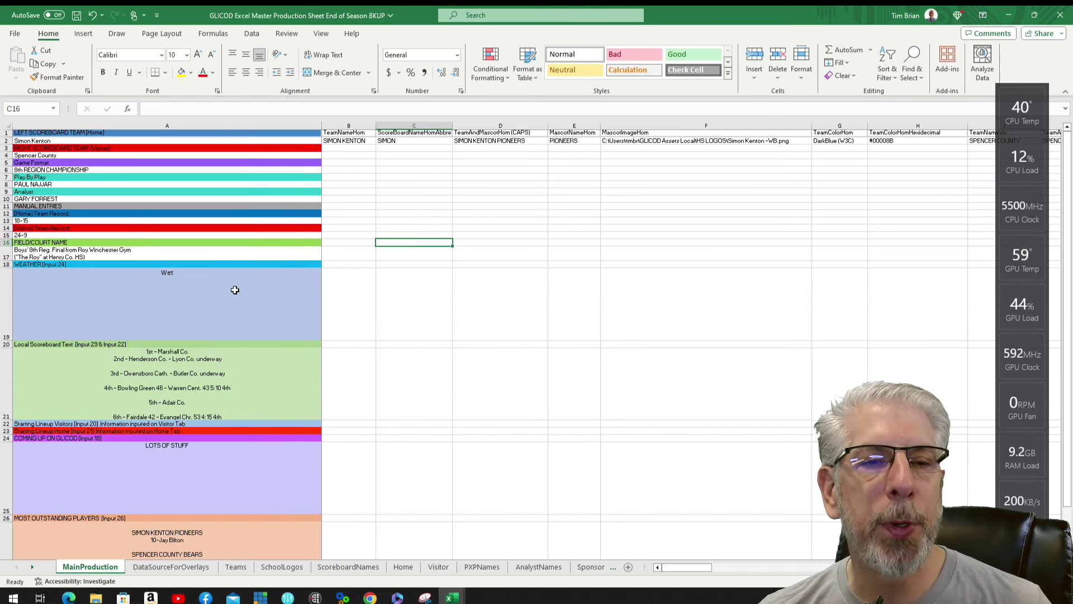
left_click(316, 140)
left_click(325, 140)
scroll(118, 212, "down", 2)
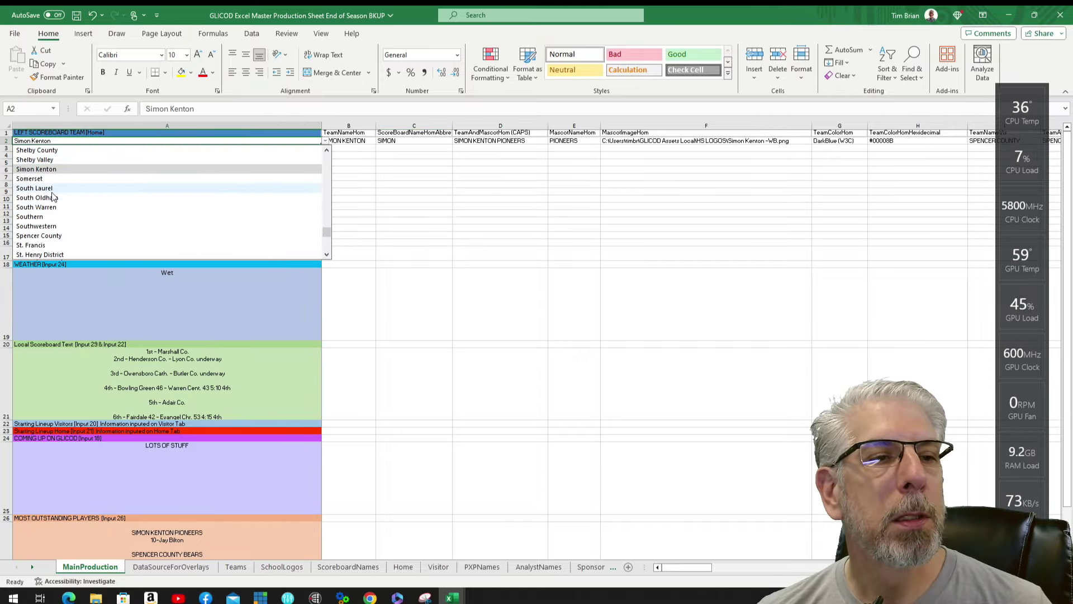
left_click(120, 207)
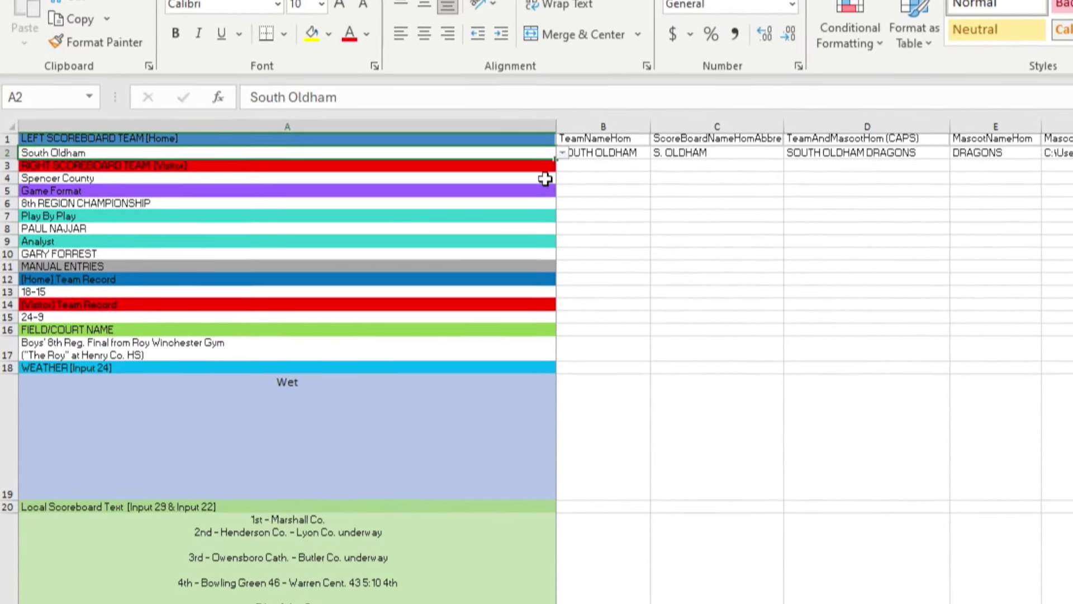
- Set the right scoreboard (visitor) team in A4 to North Oldham and check the linked visitor name, mascot and color fields
left_click(461, 170)
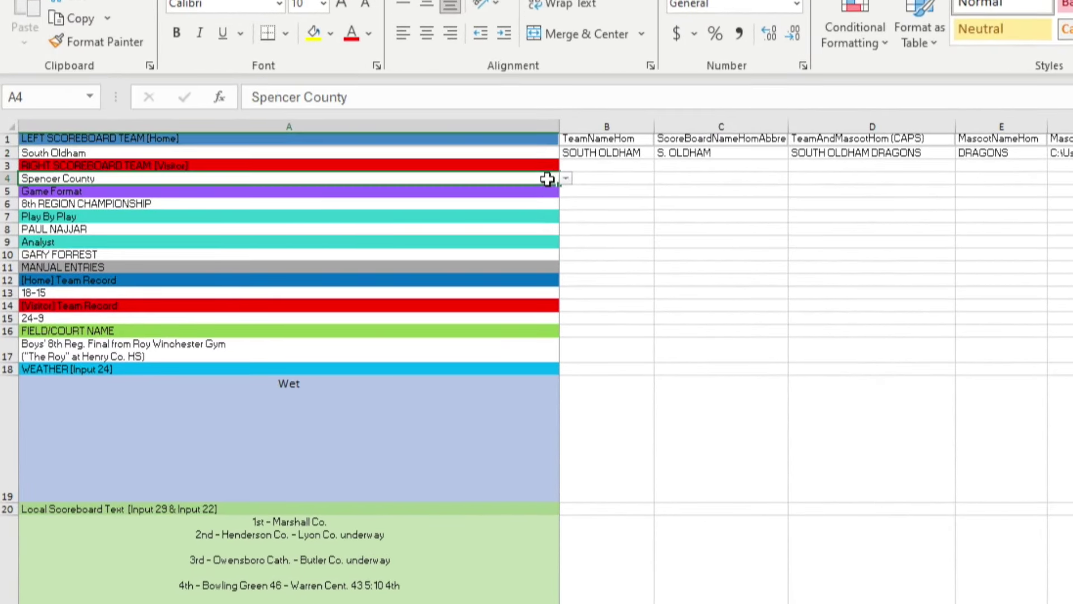
left_click(566, 180)
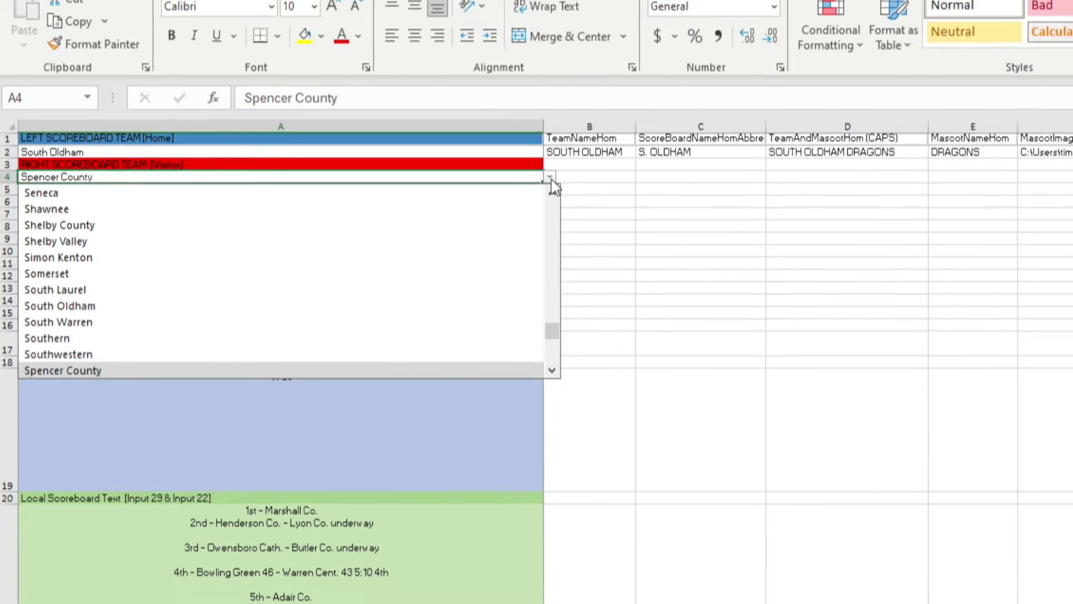
scroll(254, 285, "down", 3)
scroll(252, 279, "up", 10)
scroll(147, 211, "up", 3)
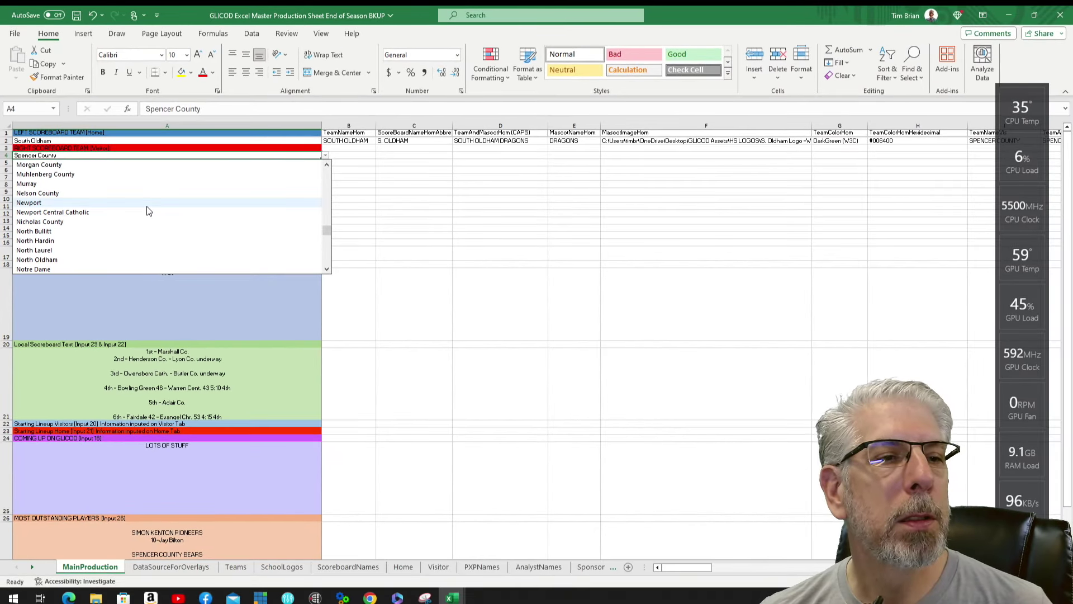
left_click(72, 263)
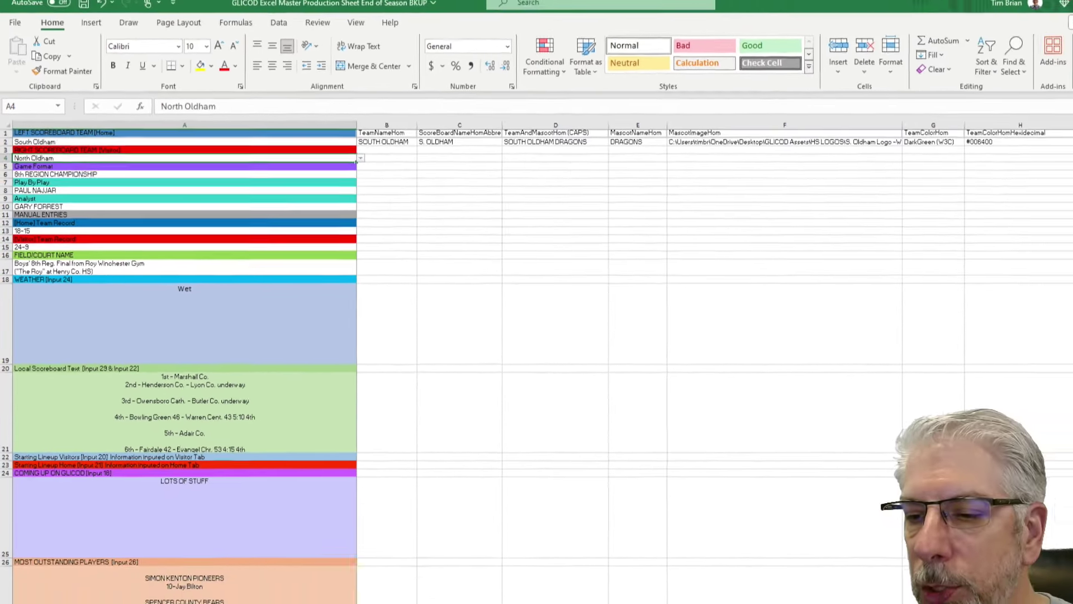
scroll(811, 335, "right", 4)
scroll(615, 495, "right", 4)
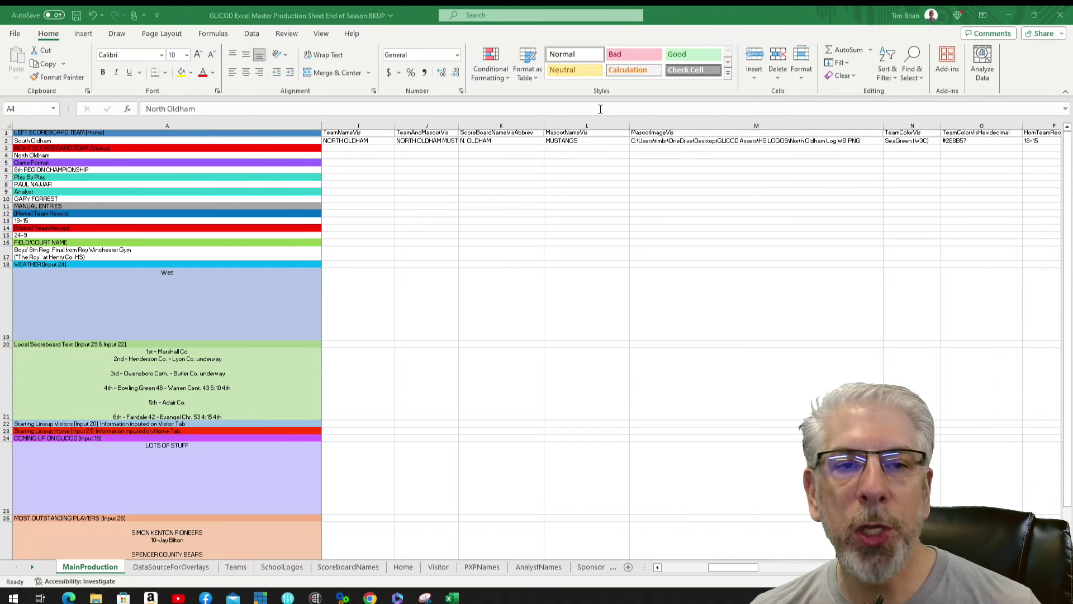
- Check the team names, coach fields, photos and logo paths in the home and visitor rows of DataSourceForOverlays against the selected teams
left_click(184, 567)
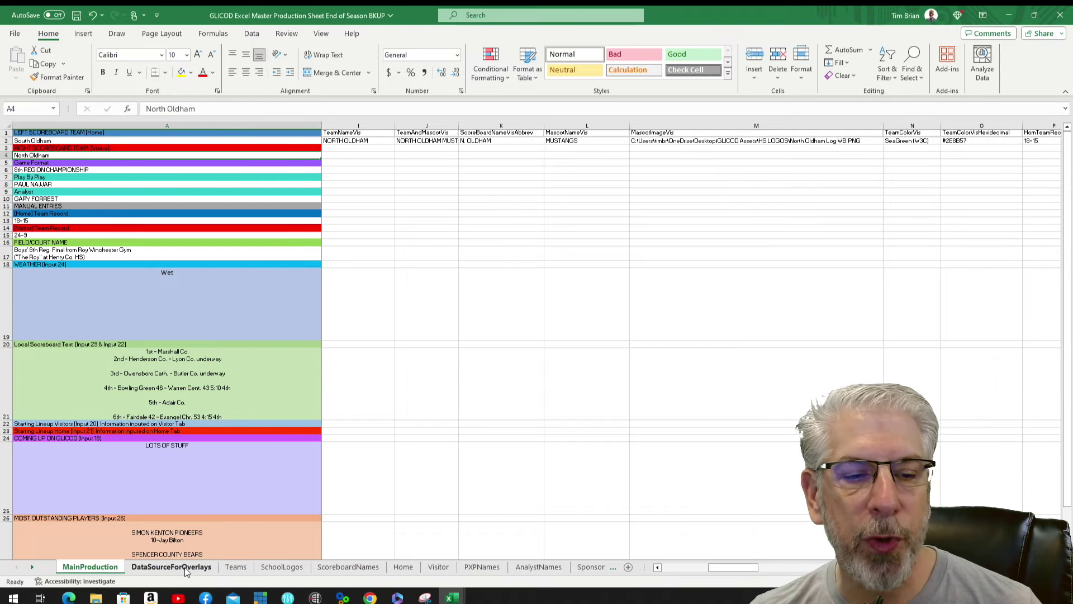
scroll(424, 410, "down", 3)
scroll(425, 410, "up", 4)
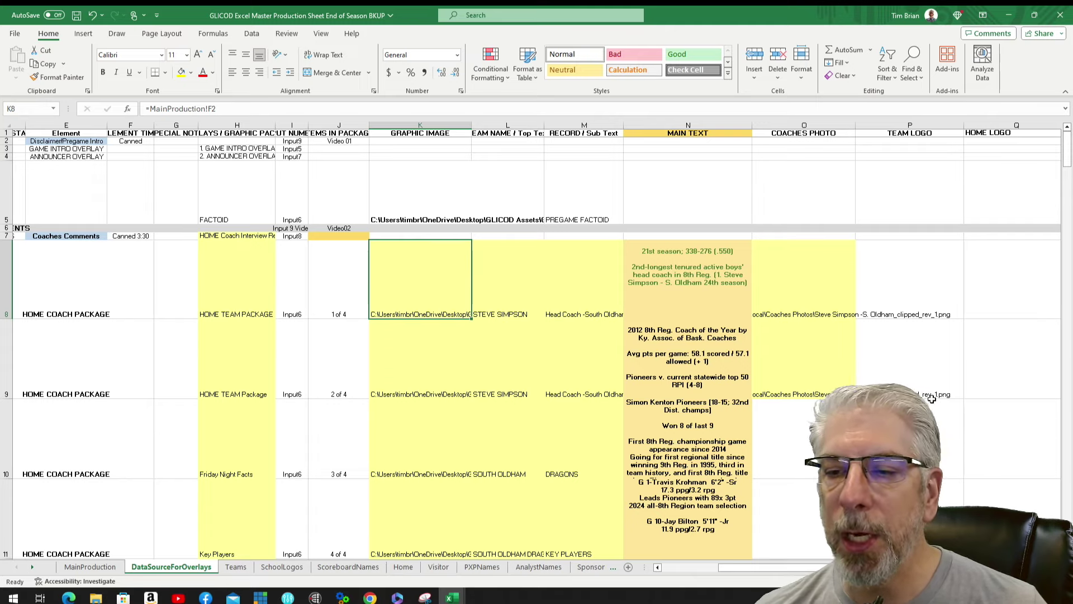
scroll(424, 396, "down", 3)
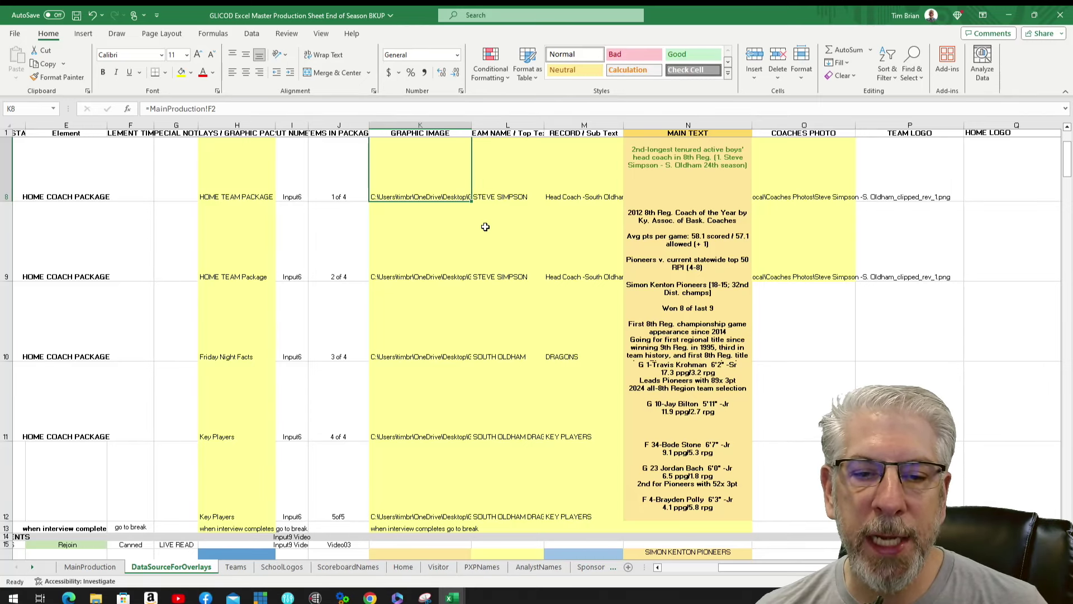
scroll(478, 497, "down", 1)
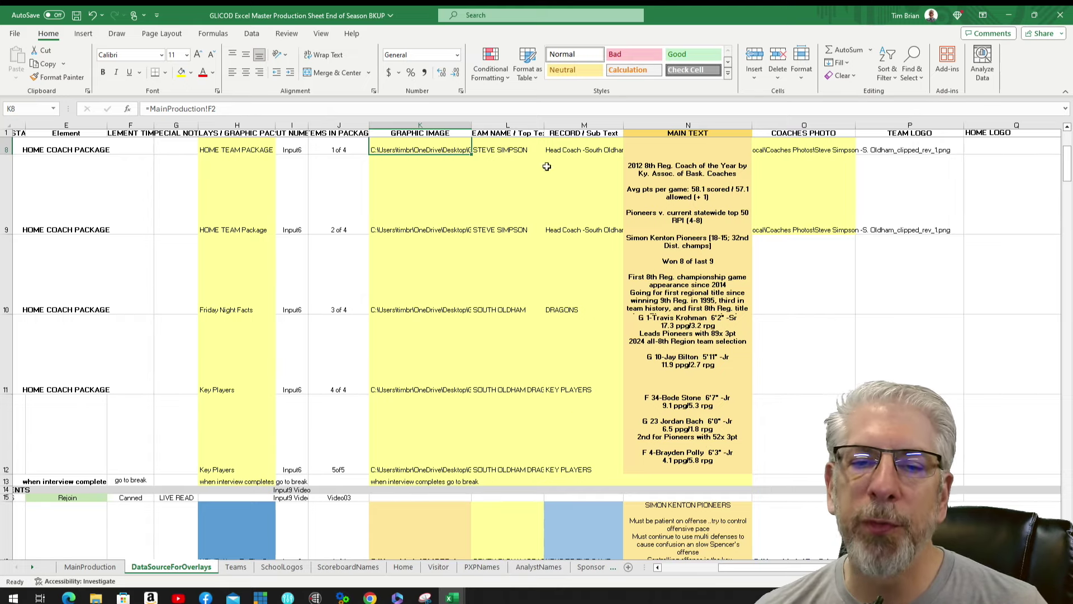
scroll(783, 332, "down", 4)
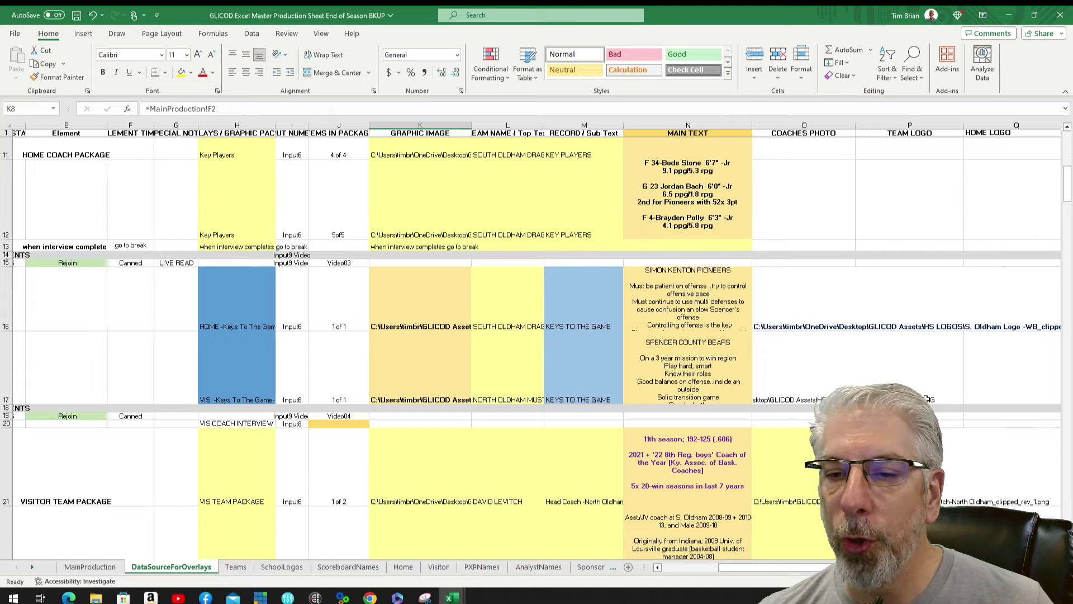
scroll(819, 391, "down", 2)
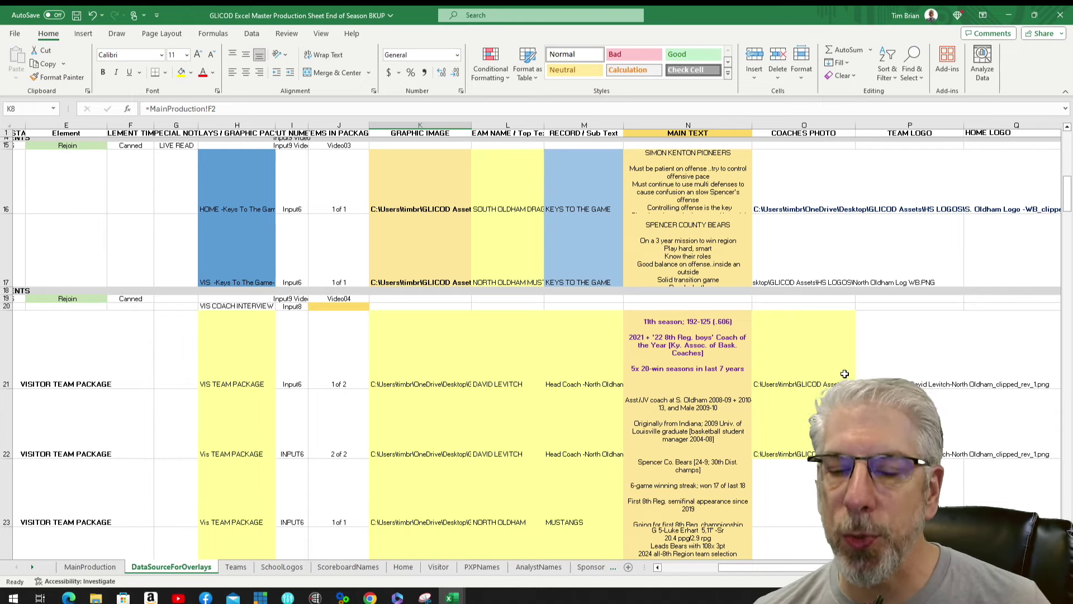
scroll(270, 244, "down", 2)
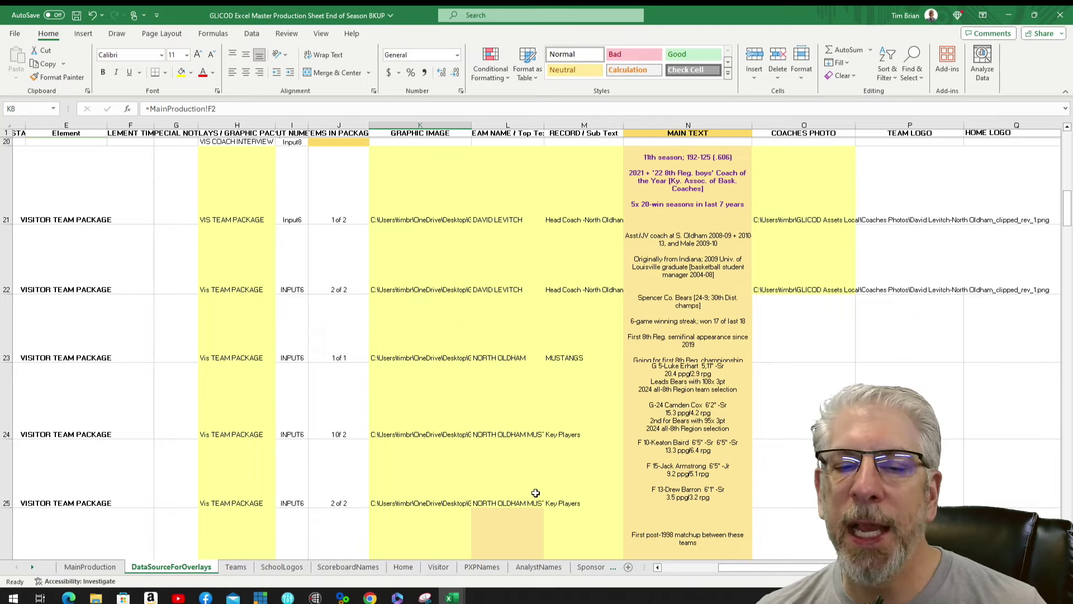
scroll(467, 467, "down", 2)
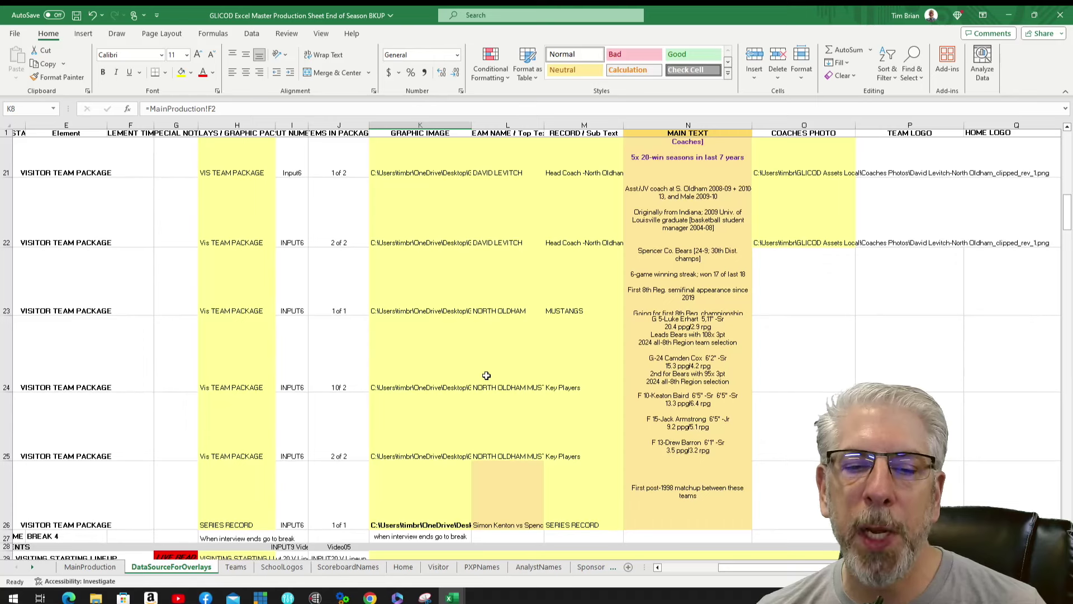
scroll(391, 386, "up", 7)
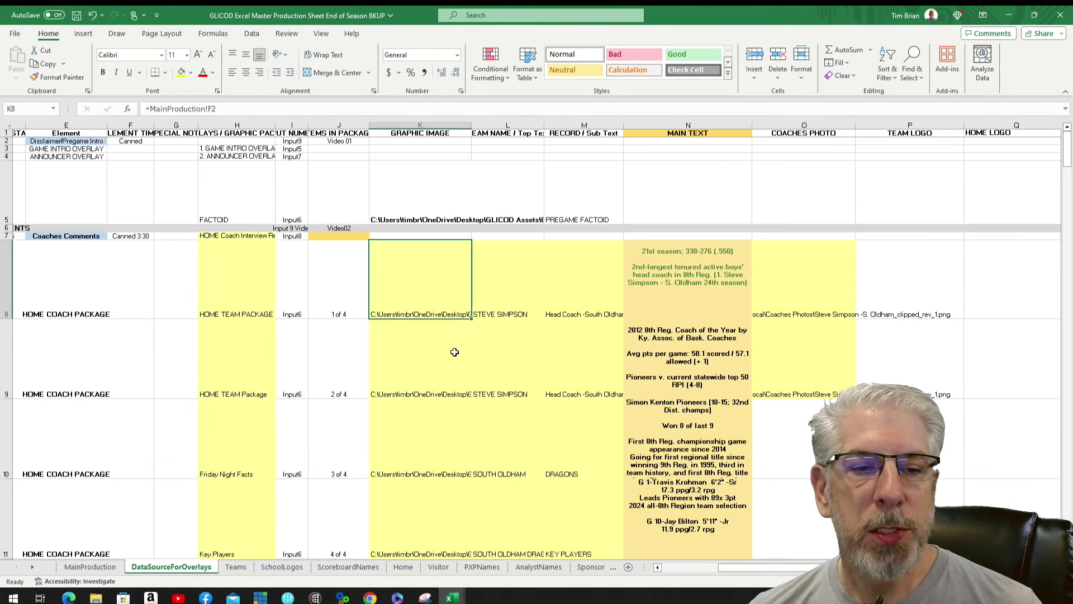
- Inspect the Game Format entry in A6 and the list of announcers available for Play By Play in A8 on MainProduction
left_click(99, 566)
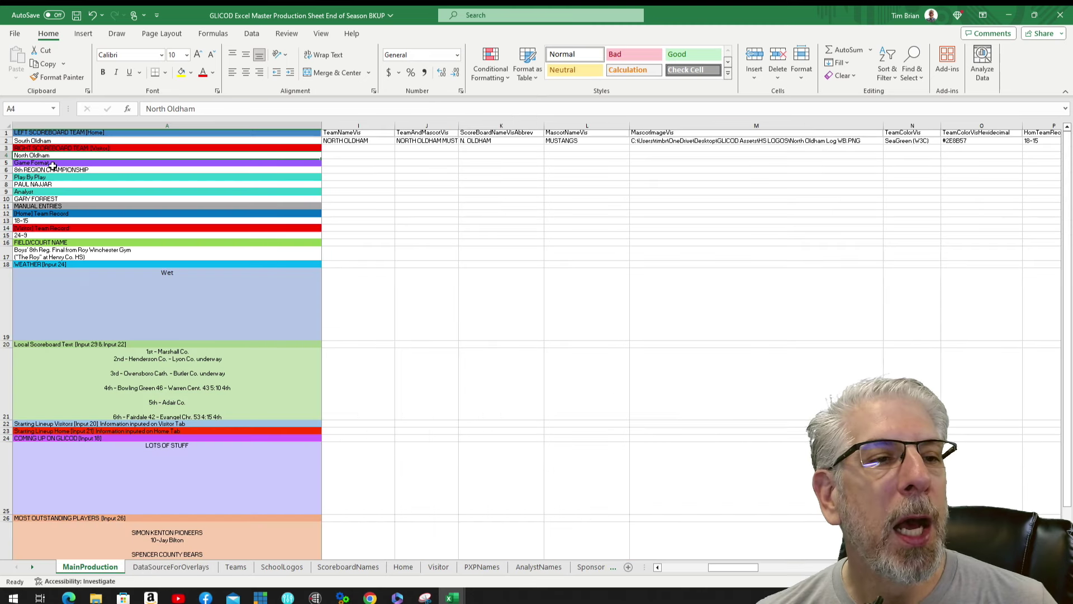
left_click(113, 169)
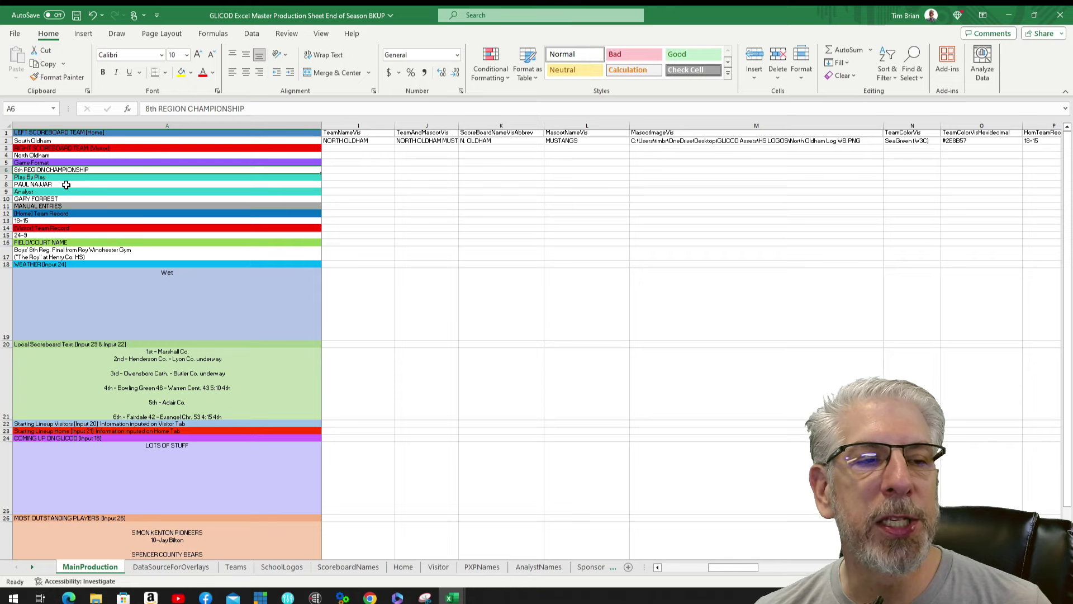
left_click(317, 185)
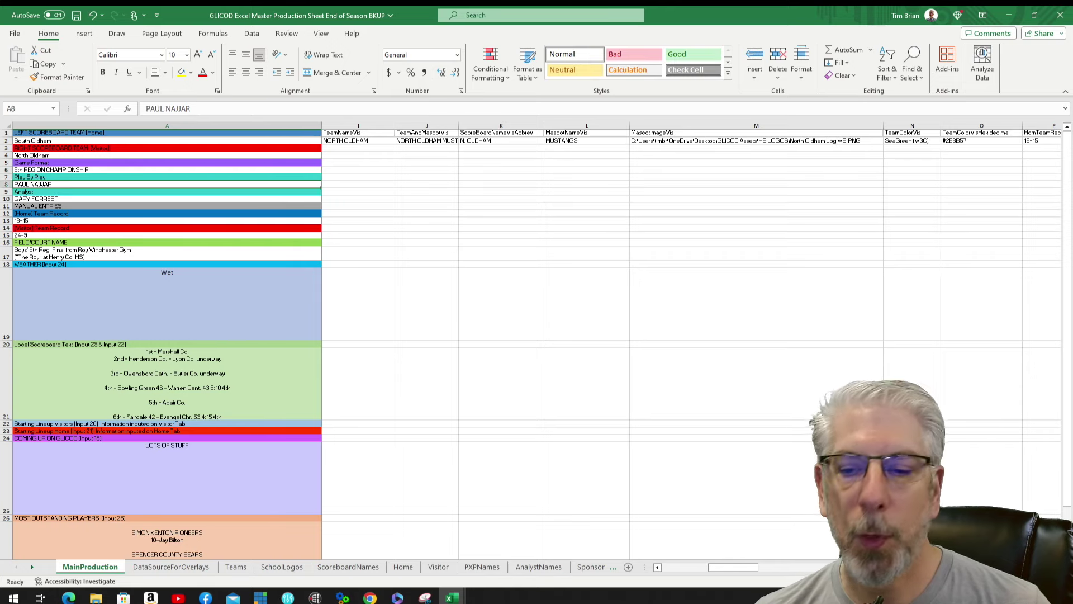
left_click_drag(743, 568, 697, 568)
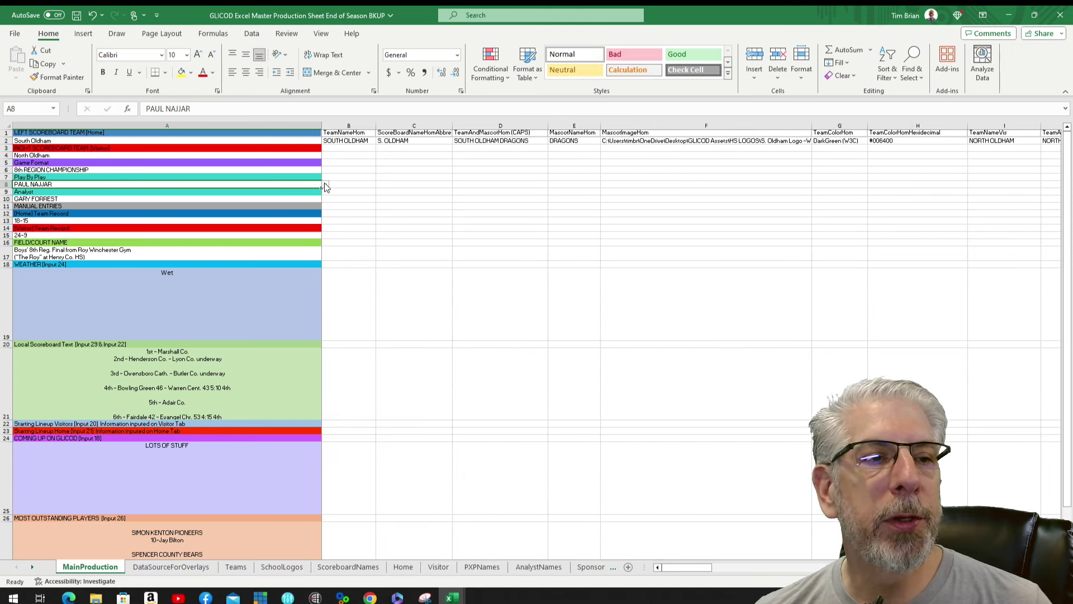
left_click(325, 185)
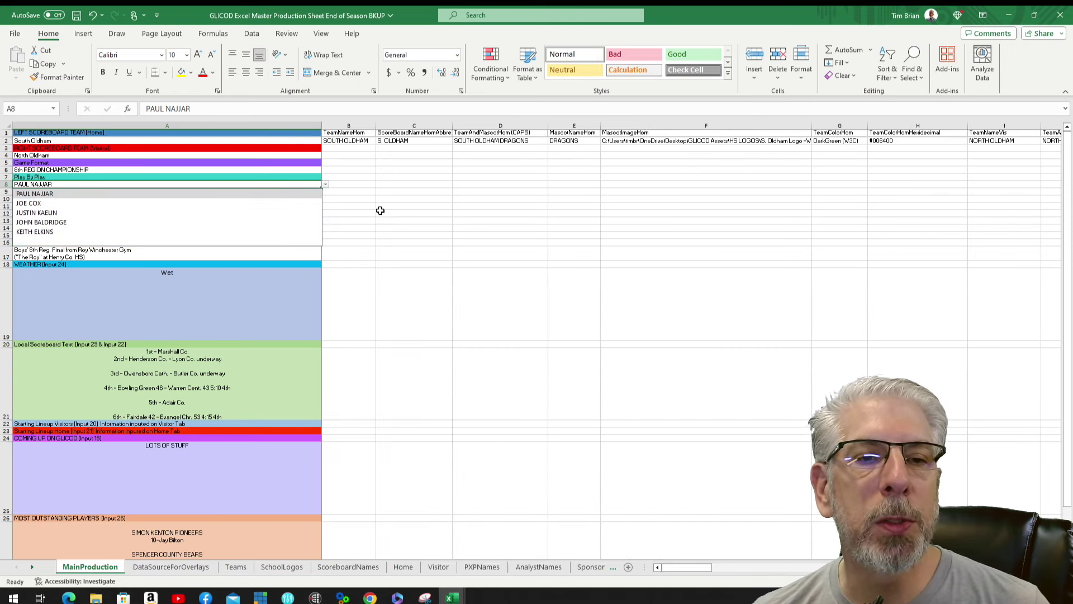
left_click(353, 199)
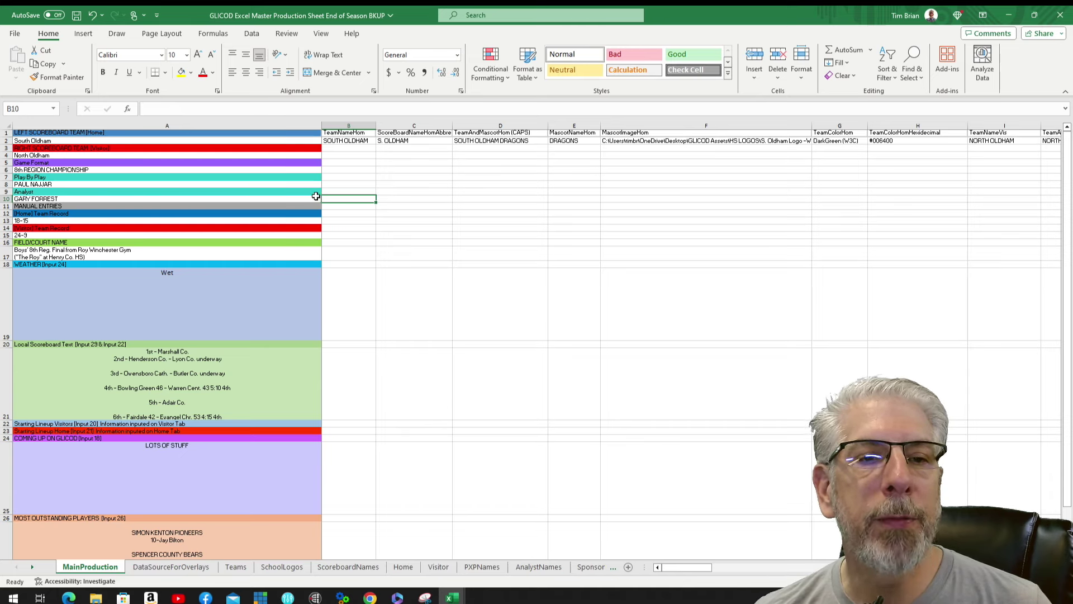
- Inspect the list of announcers available for Analyst in A10 on MainProduction, keeping the current selection
left_click(316, 198)
left_click(323, 199)
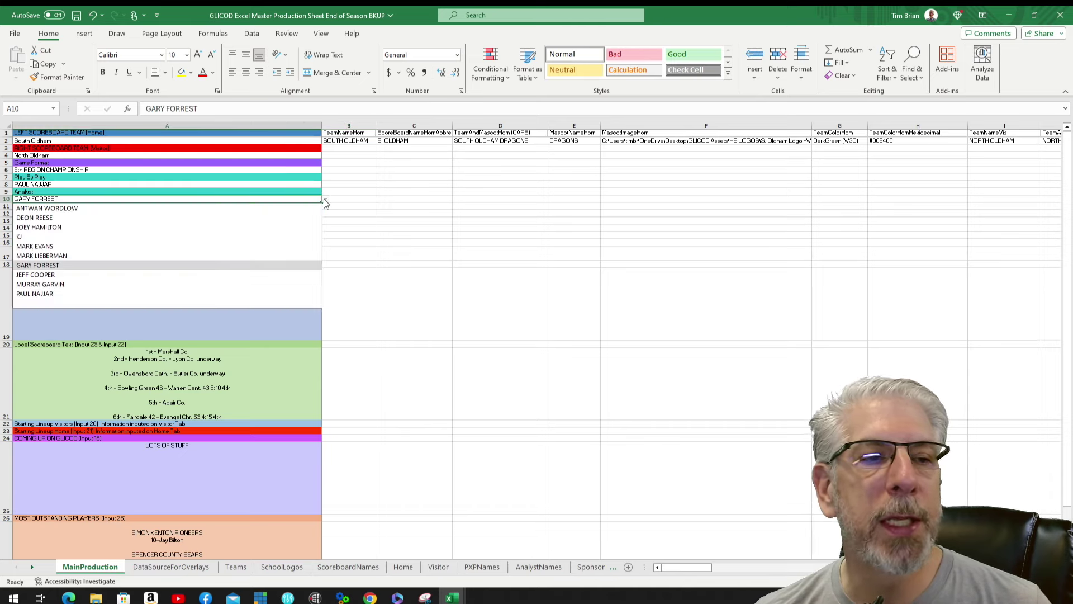
left_click(361, 213)
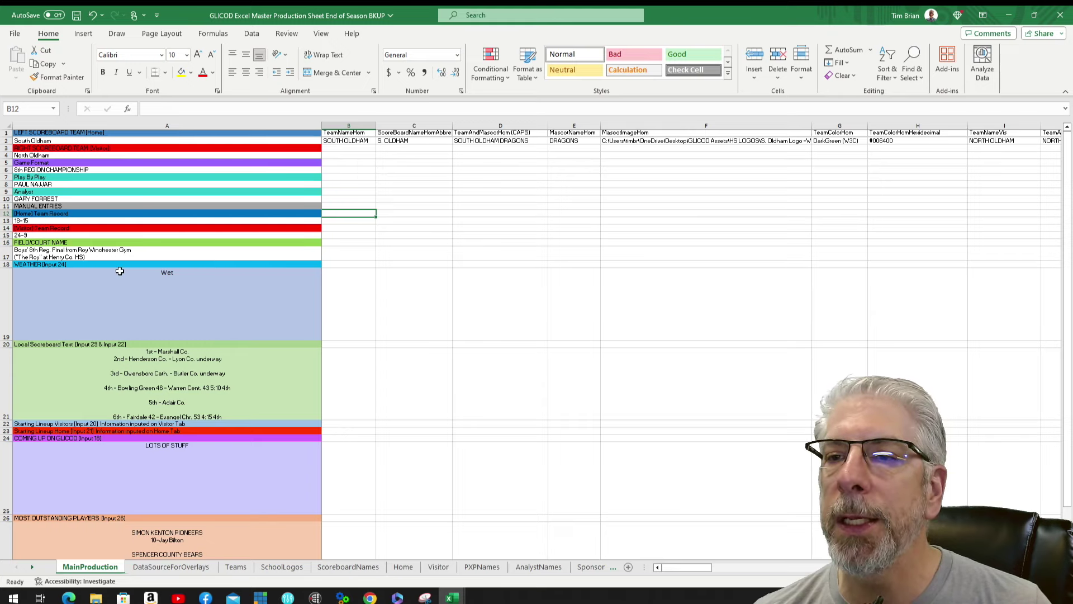
- Set the visitor team record in A15 to 24-10 and check the linked VisTeamRecord field
scroll(691, 347, "right", 8)
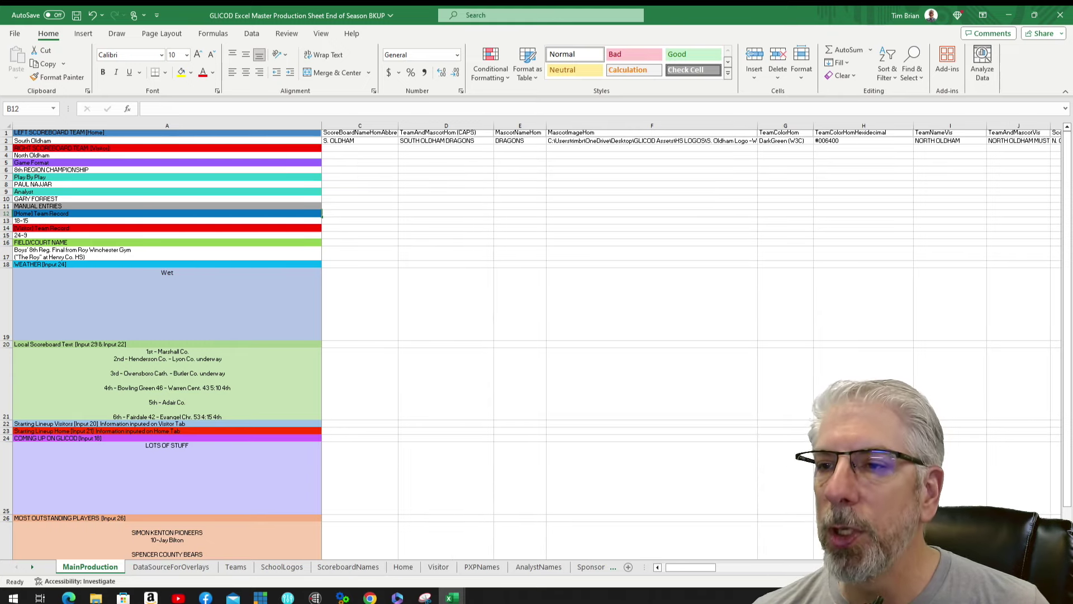
scroll(616, 242, "right", 4)
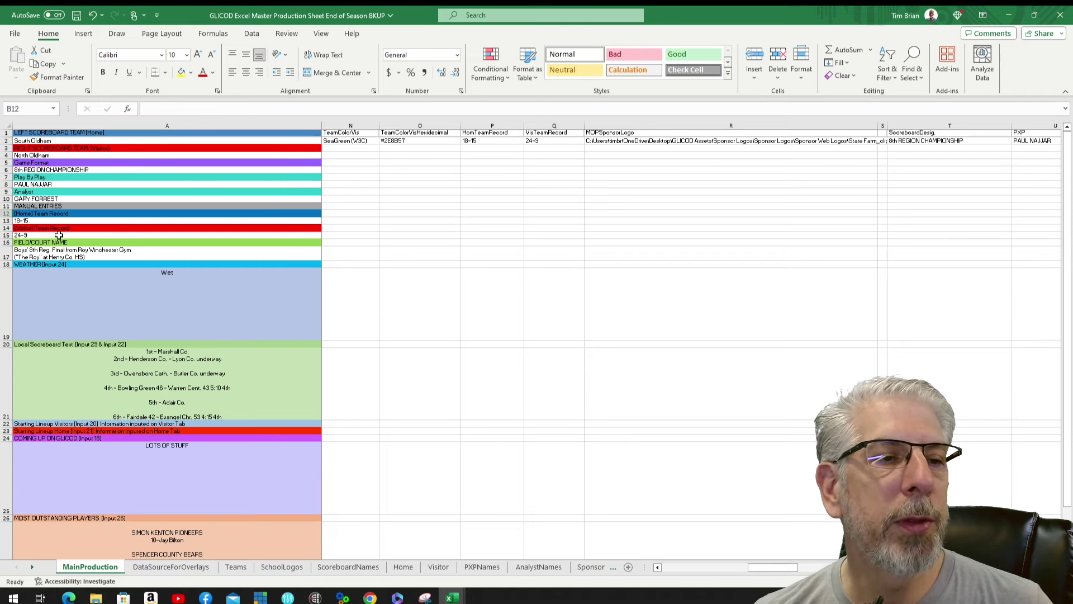
left_click(38, 234)
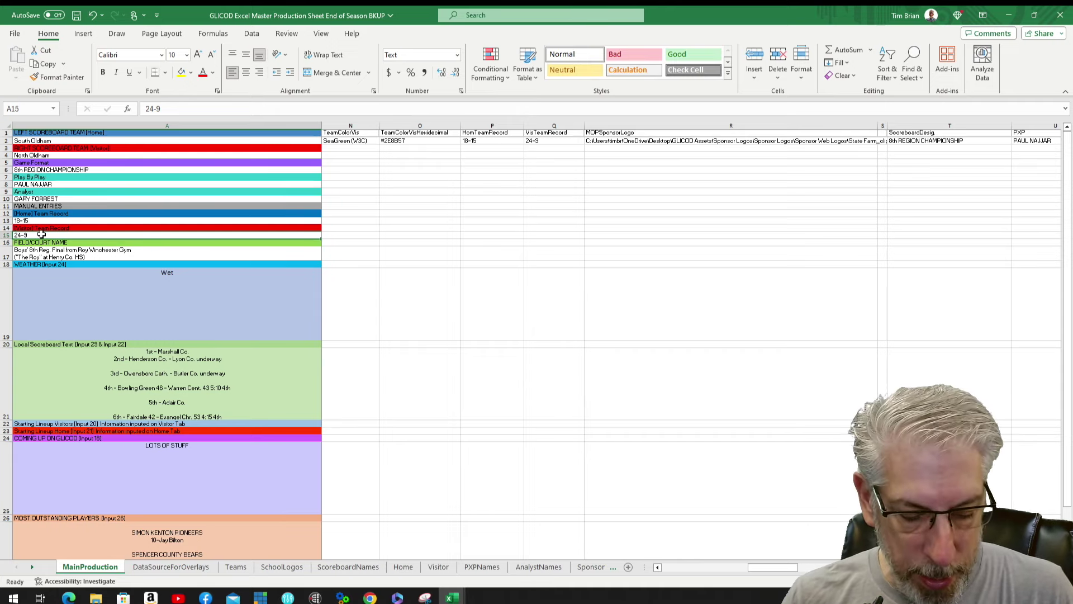
type("24-")
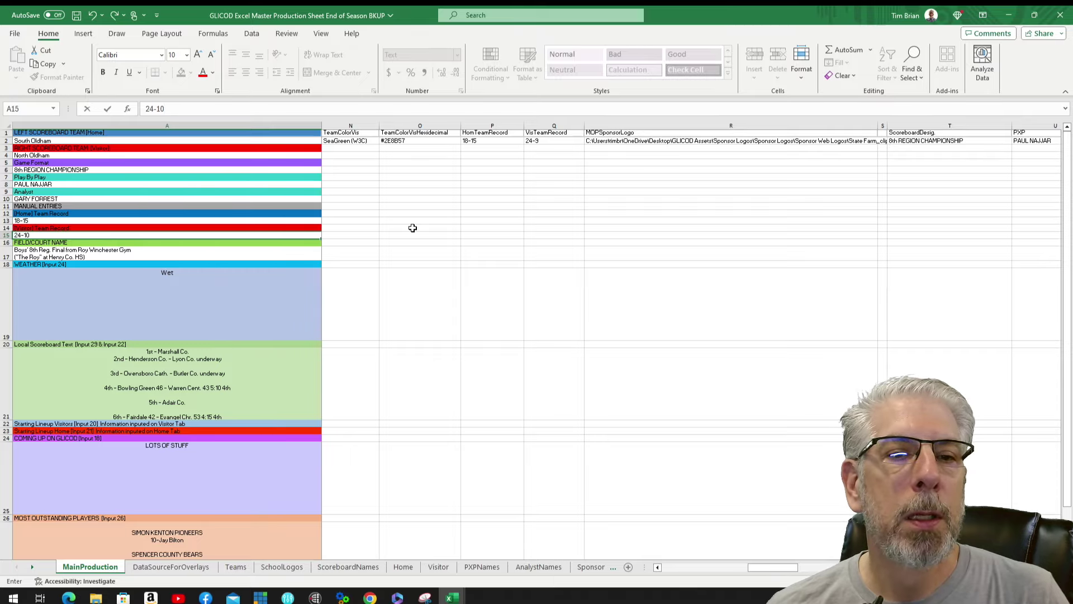
left_click(351, 230)
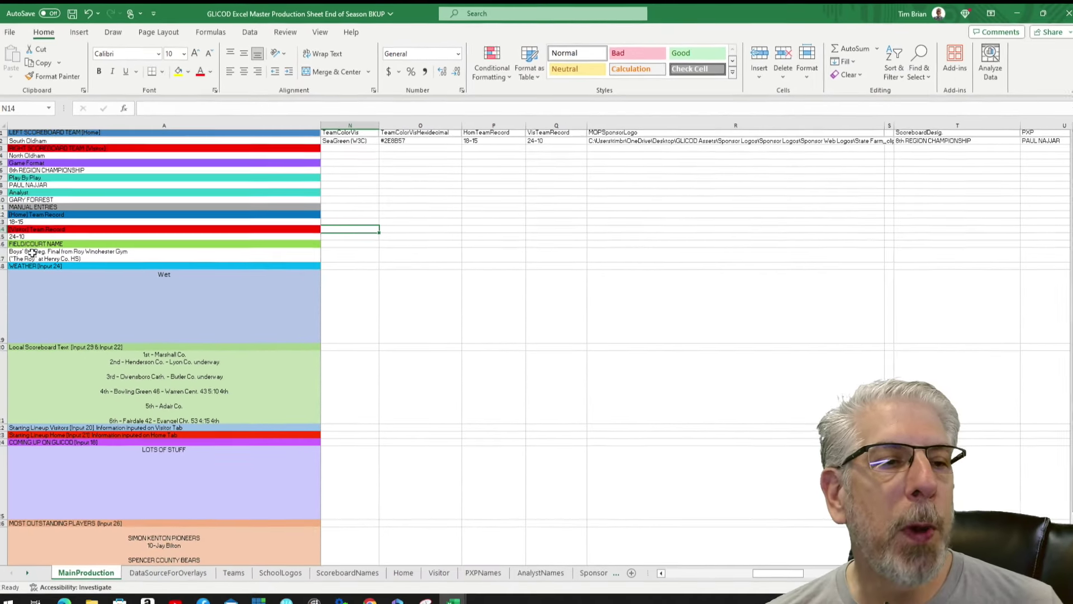
- Inspect the manual entries for field/court name in A17, weather in A19 and local scoreboard text in A21
left_click(153, 252)
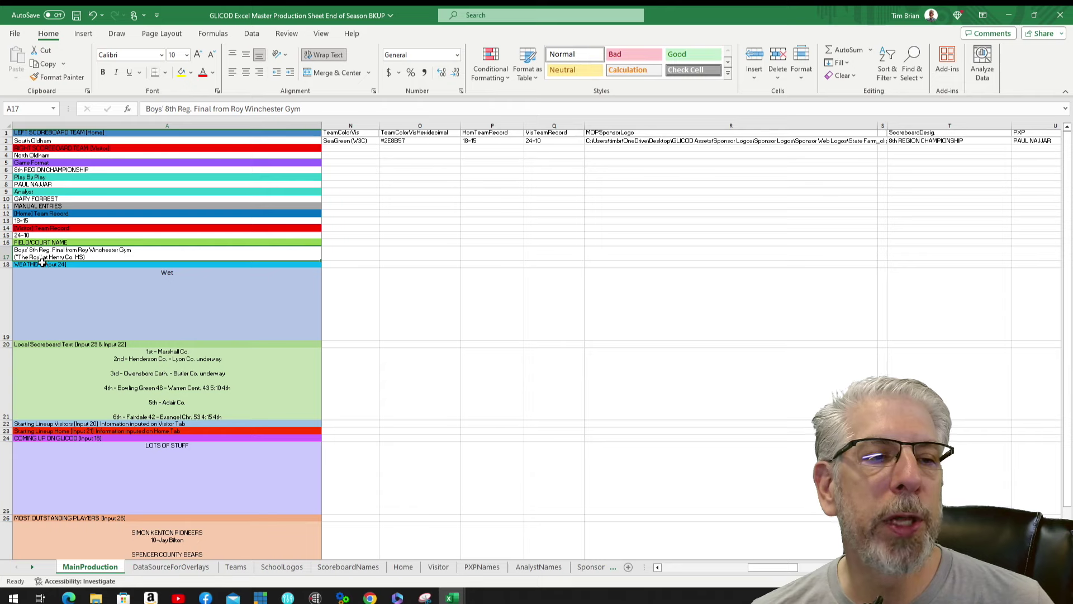
left_click(148, 302)
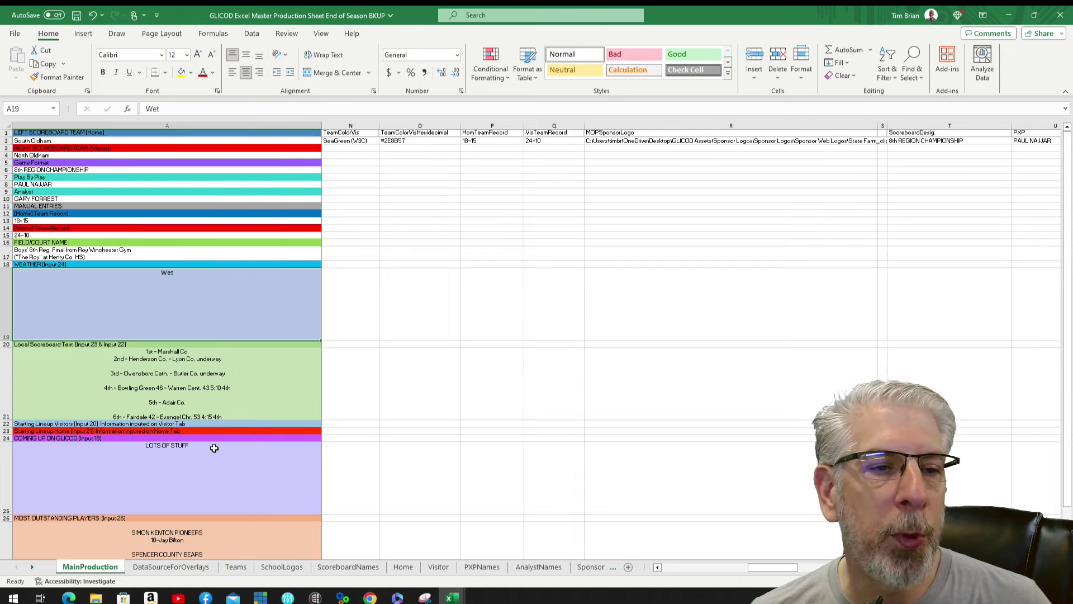
scroll(261, 380, "down", 3)
scroll(260, 391, "down", 1)
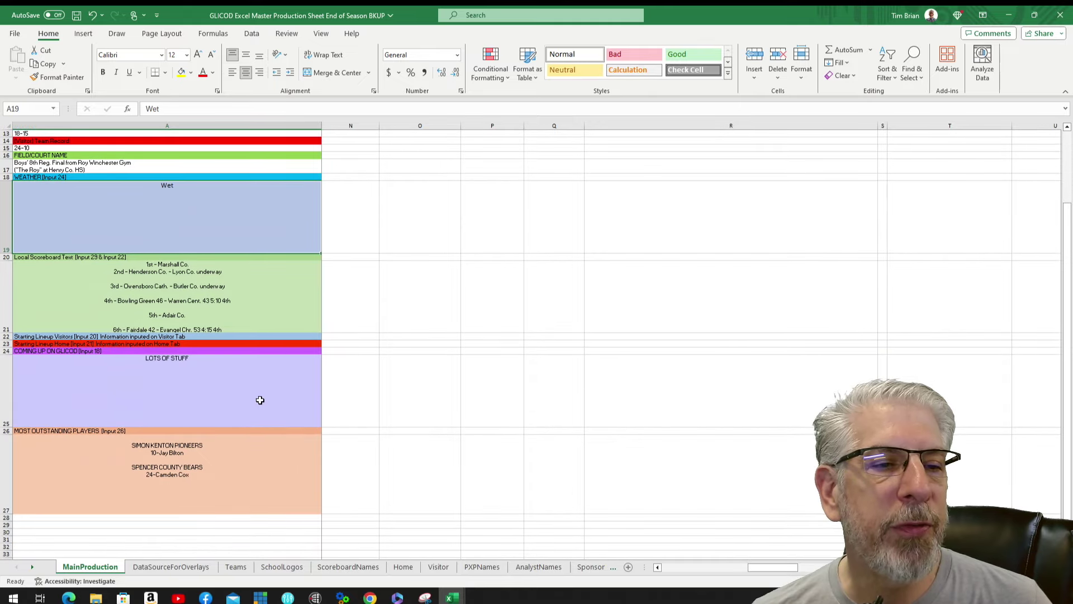
left_click(248, 284)
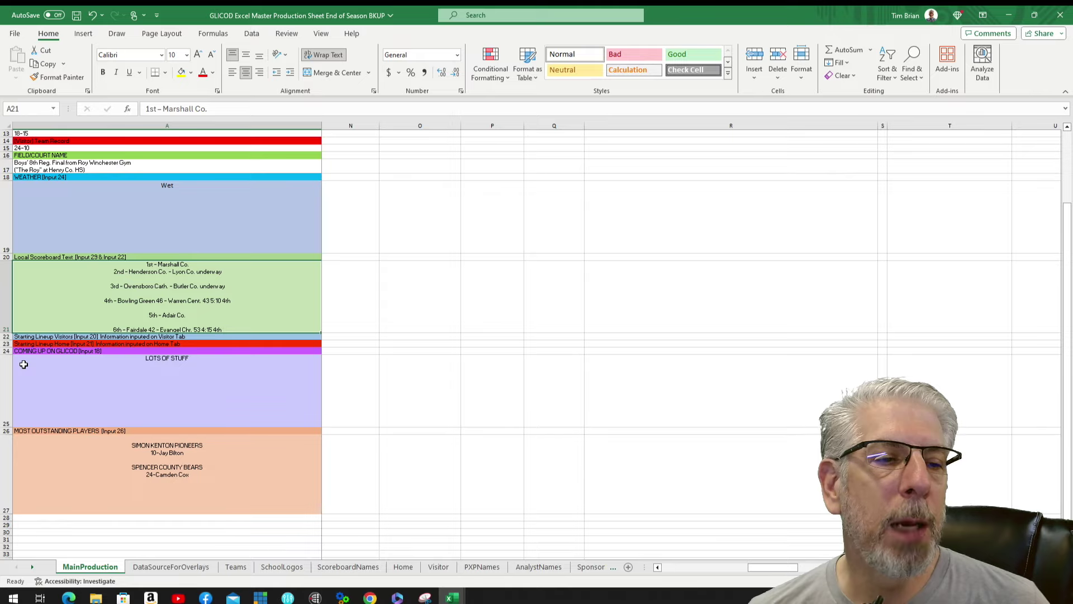
- Set the Coming Up on GLICOD text in A25 to BUNCHES OF STUFF and check the linked NextWeekOnGLICOD cell AH2
scroll(158, 378, "up", 4)
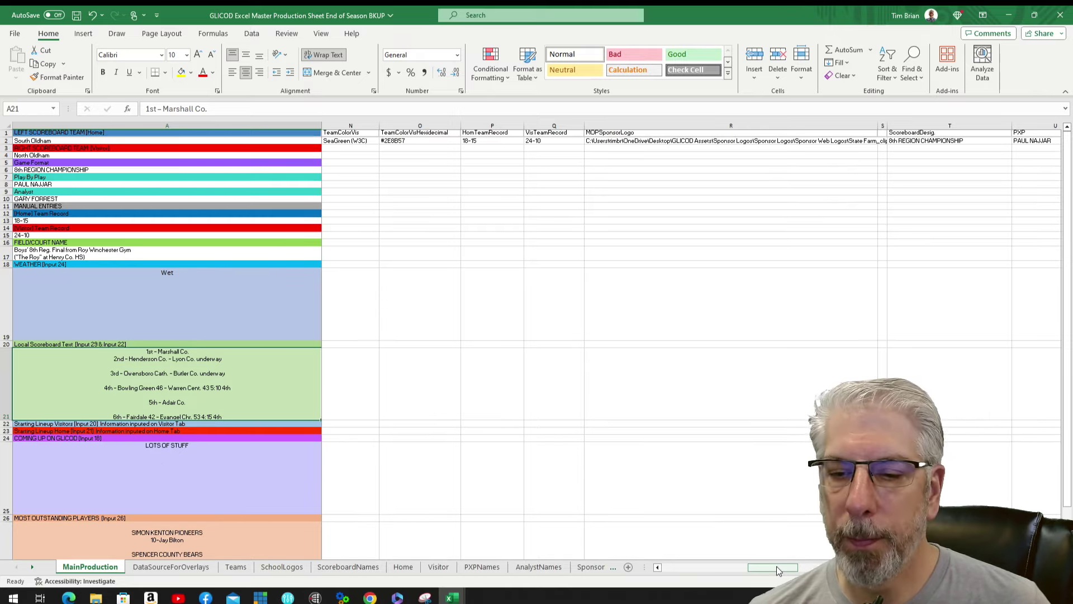
scroll(158, 379, "right", 5)
scroll(568, 140, "right", 6)
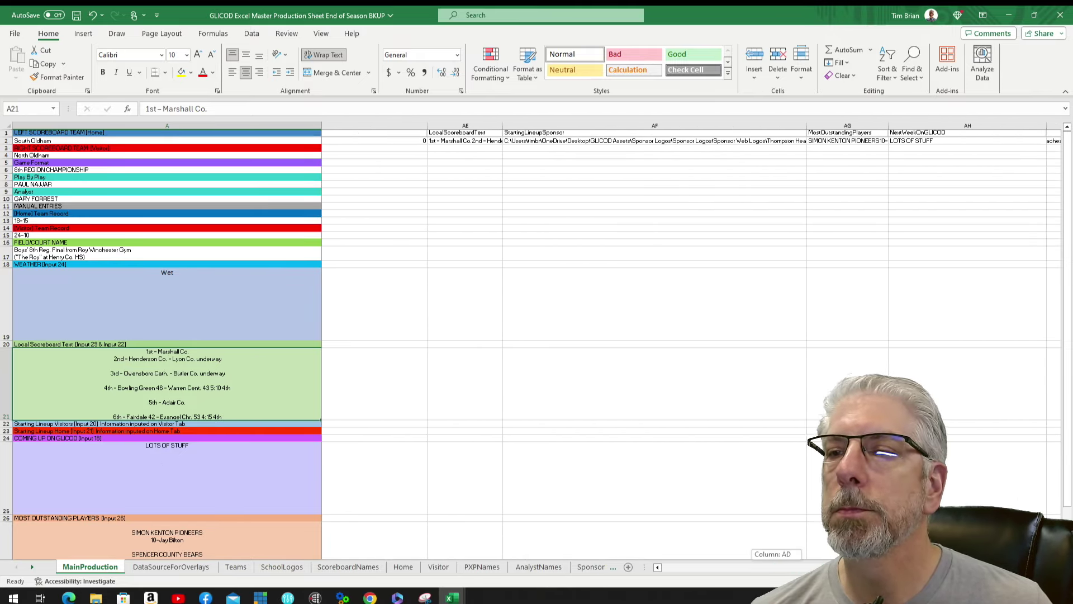
left_click(571, 141)
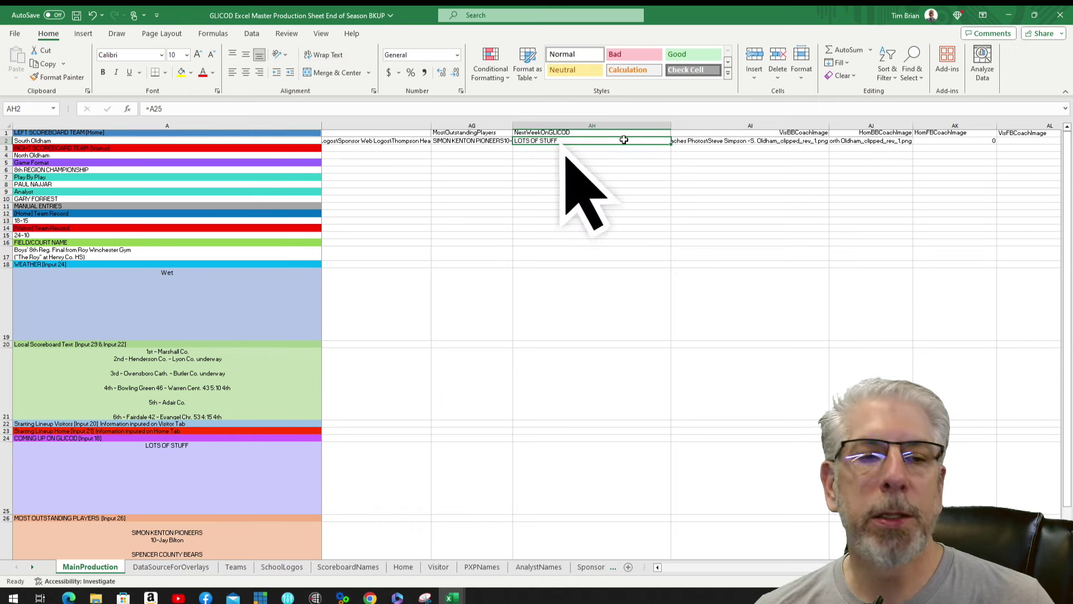
left_click(200, 448)
type("B")
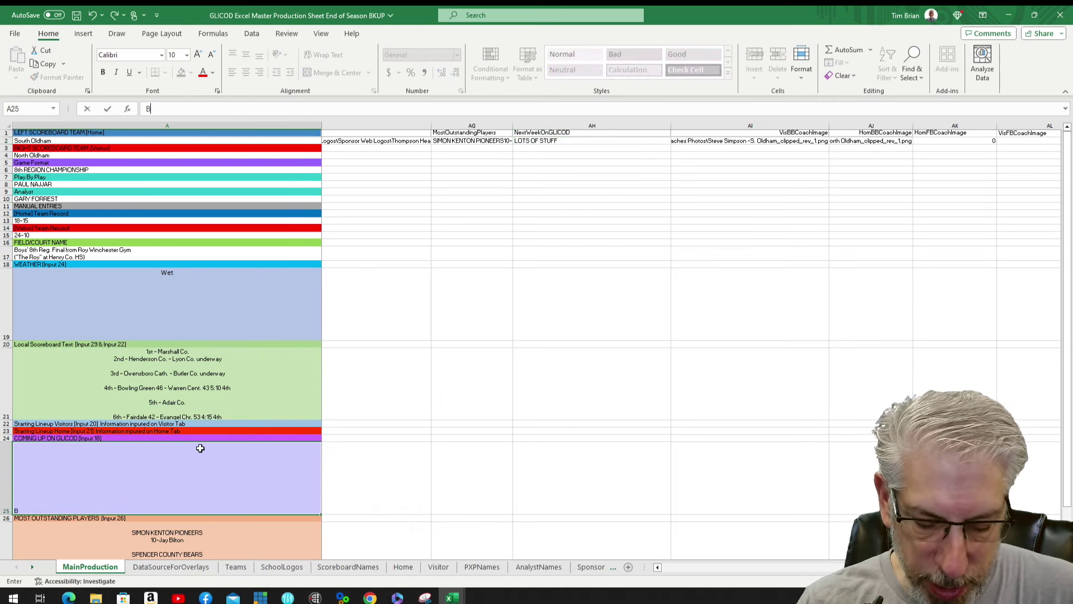
type("UNCHES OF STUFF")
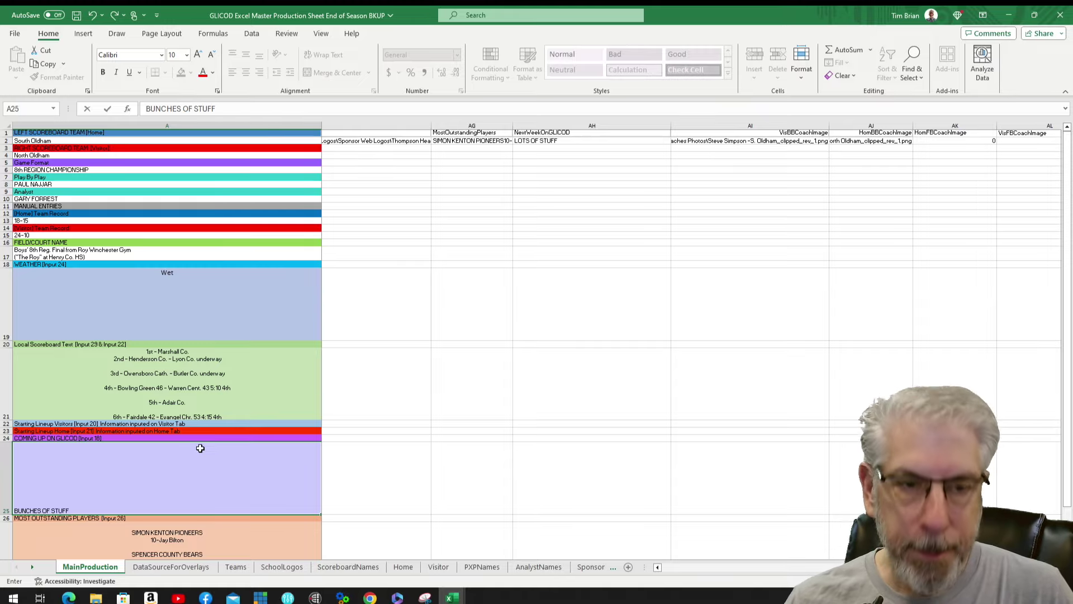
key("Return")
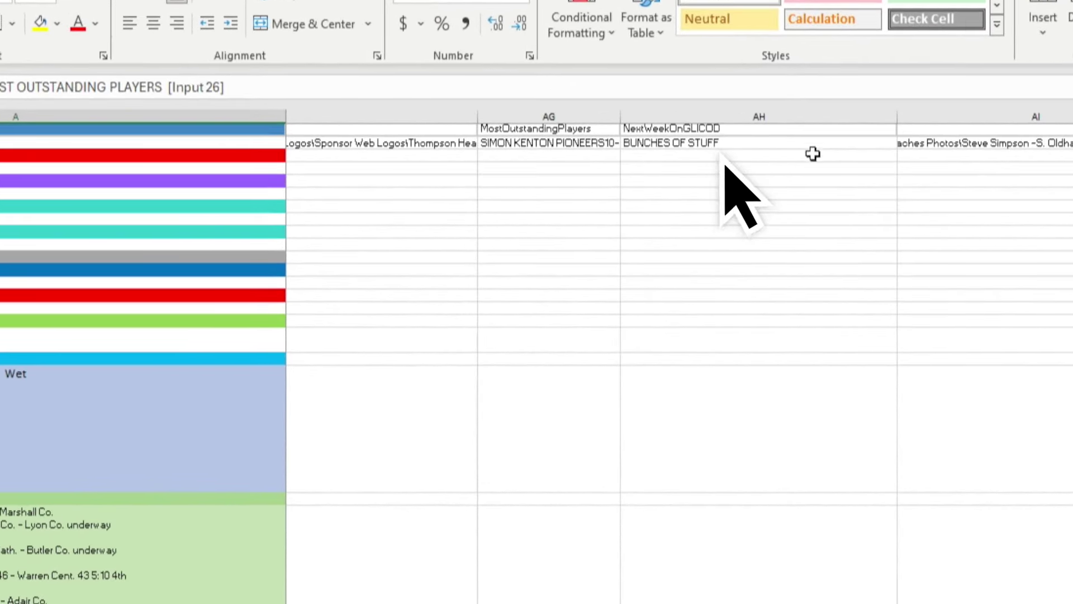
key("Up")
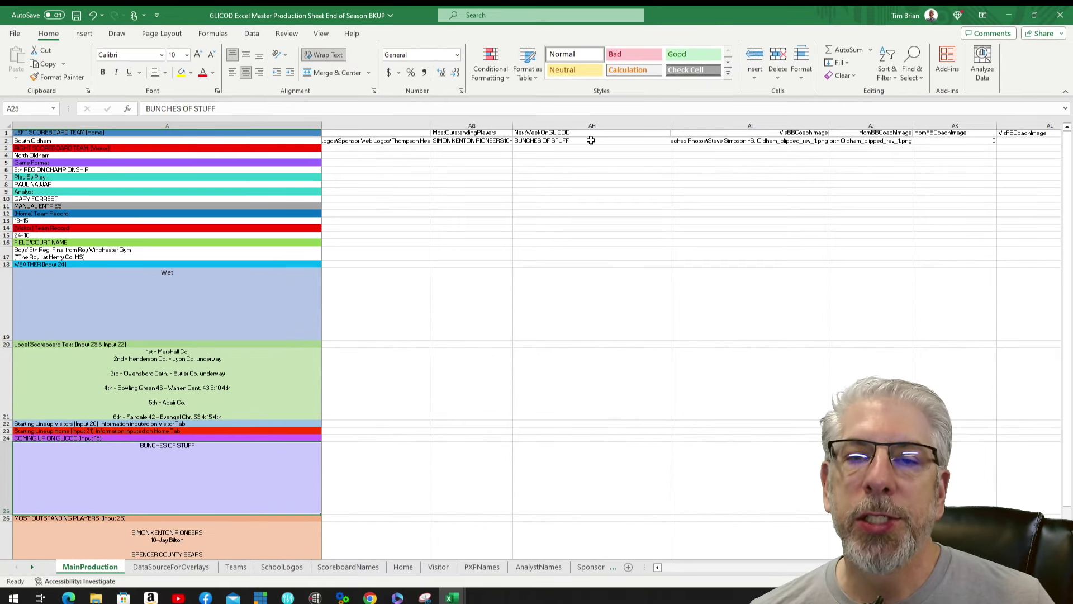
left_click(591, 140)
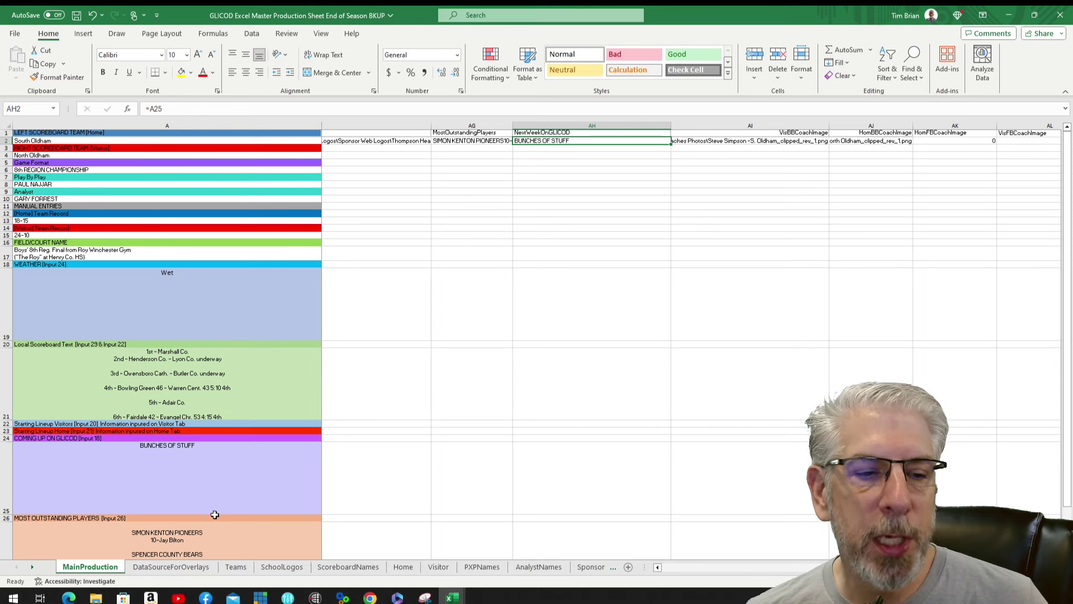
- Examine the Most Outstanding Players entry in A27 on MainProduction
scroll(226, 436, "down", 3)
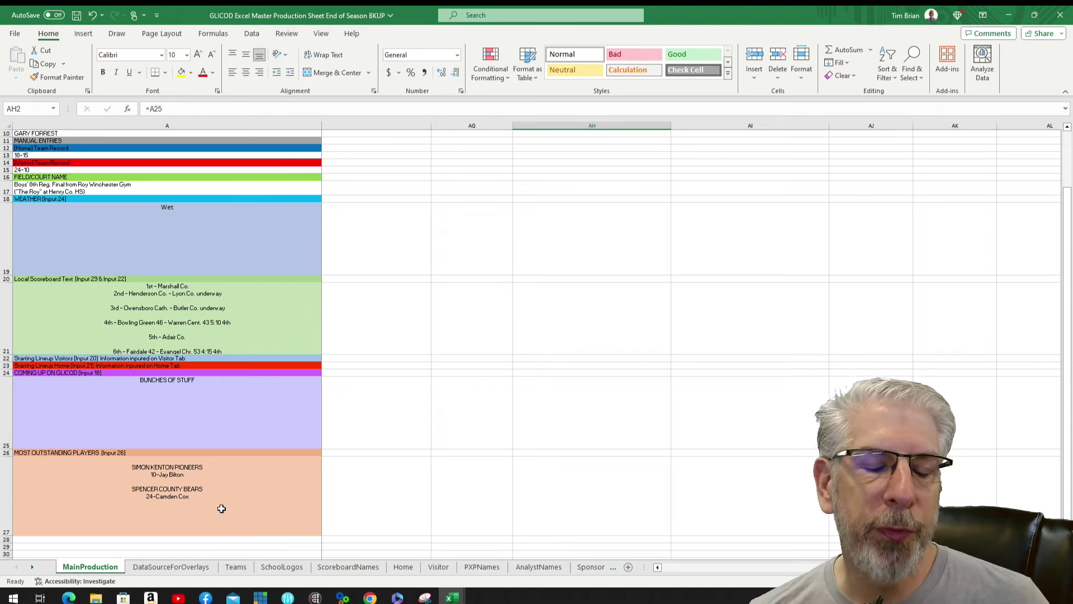
scroll(224, 508, "up", 2)
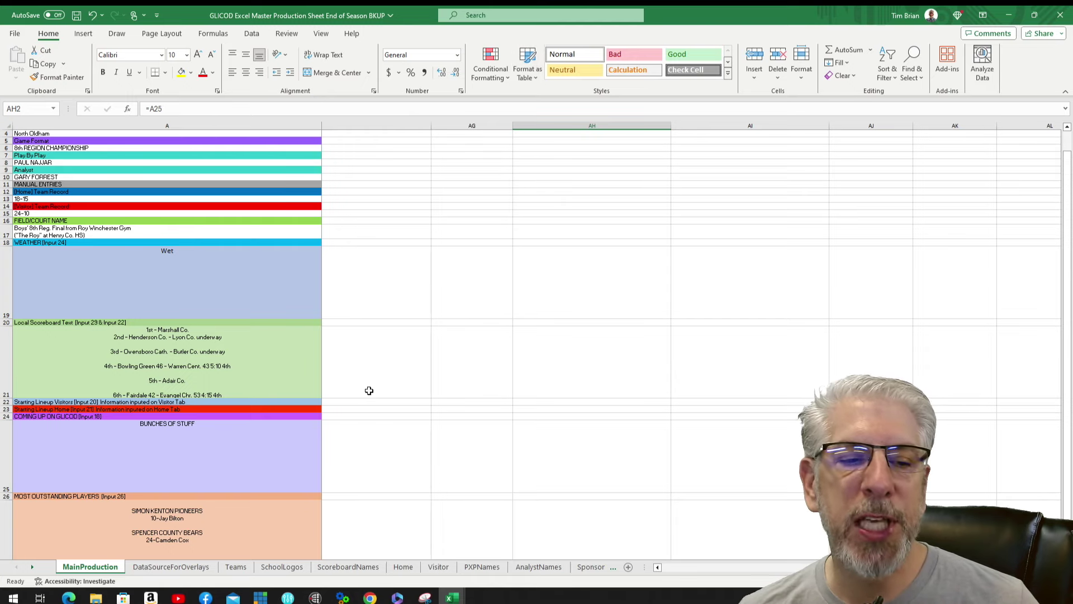
scroll(328, 508, "down", 2)
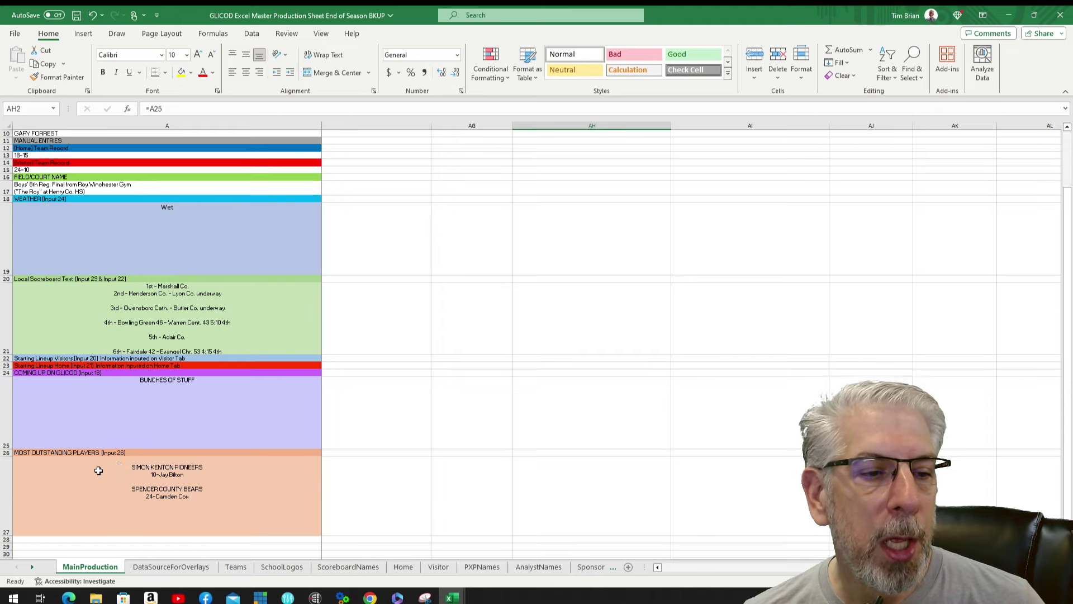
left_click(78, 497)
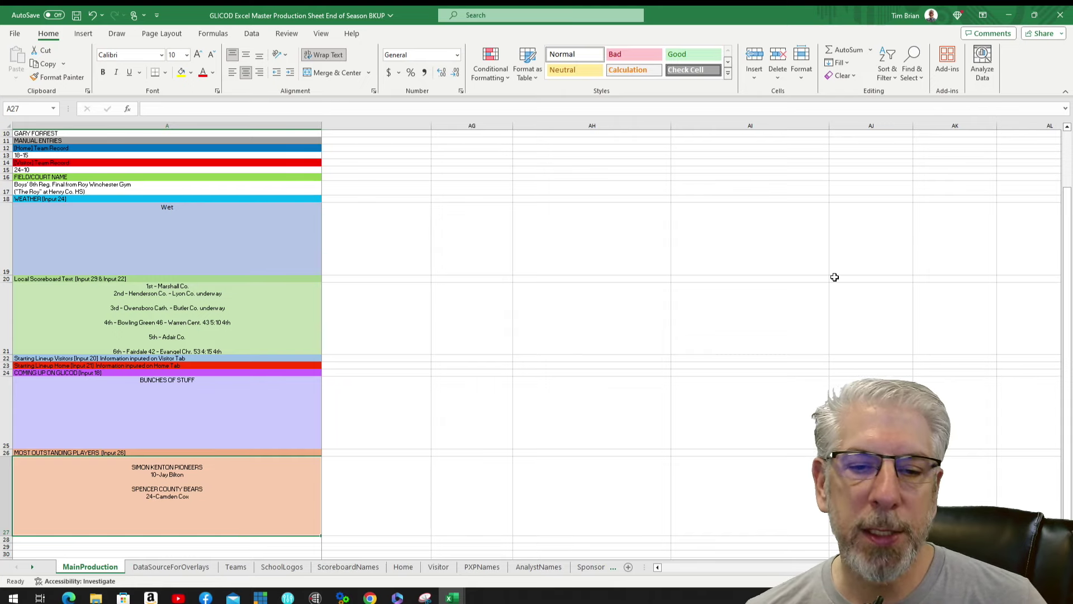
scroll(838, 255, "up", 3)
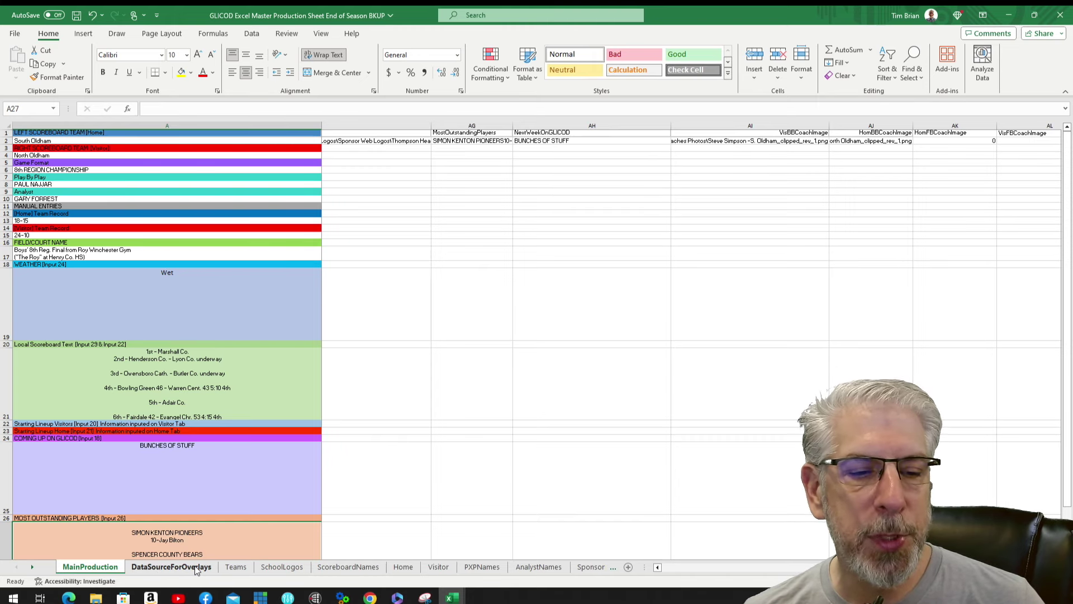
- Examine the Team Color column on the Teams sheet and the HexidecimalColors sheet that supplies its color codes
left_click(236, 567)
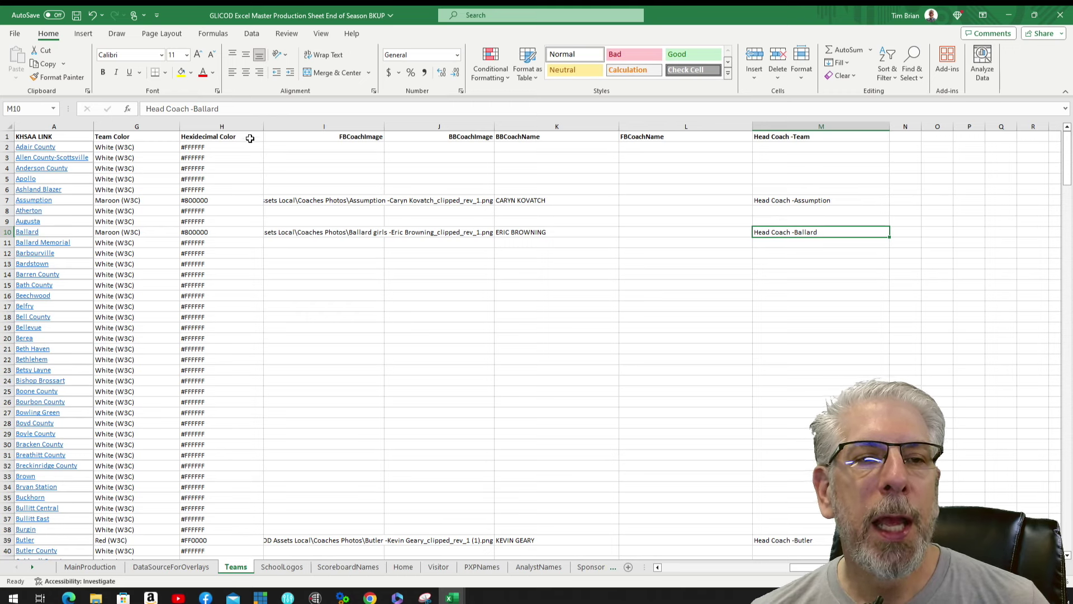
left_click(163, 144)
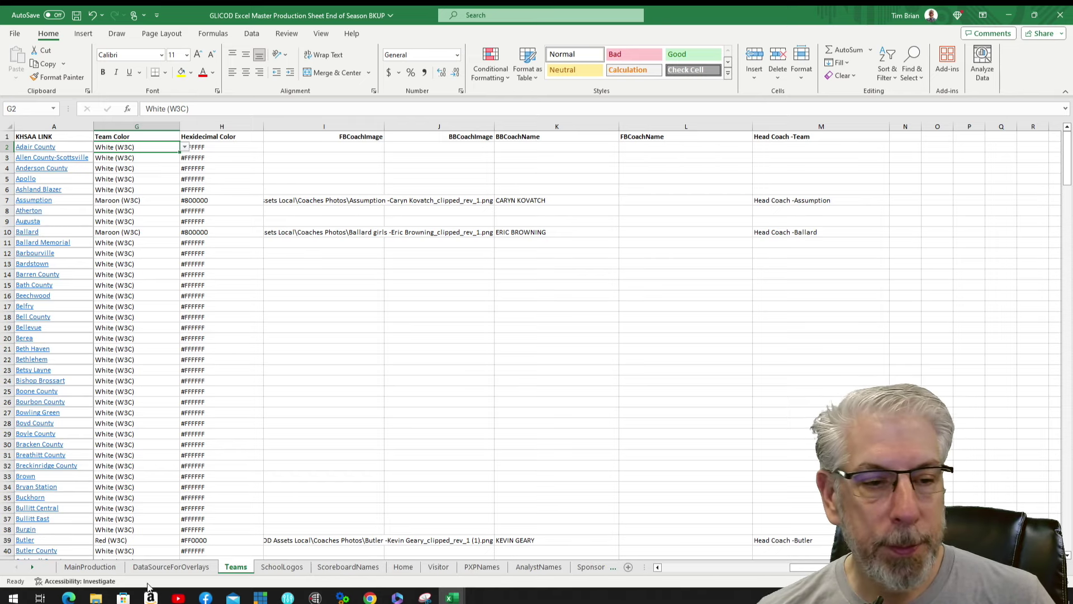
left_click(34, 567)
left_click(34, 567)
left_click(33, 568)
left_click(33, 568)
left_click(33, 568)
left_click(34, 568)
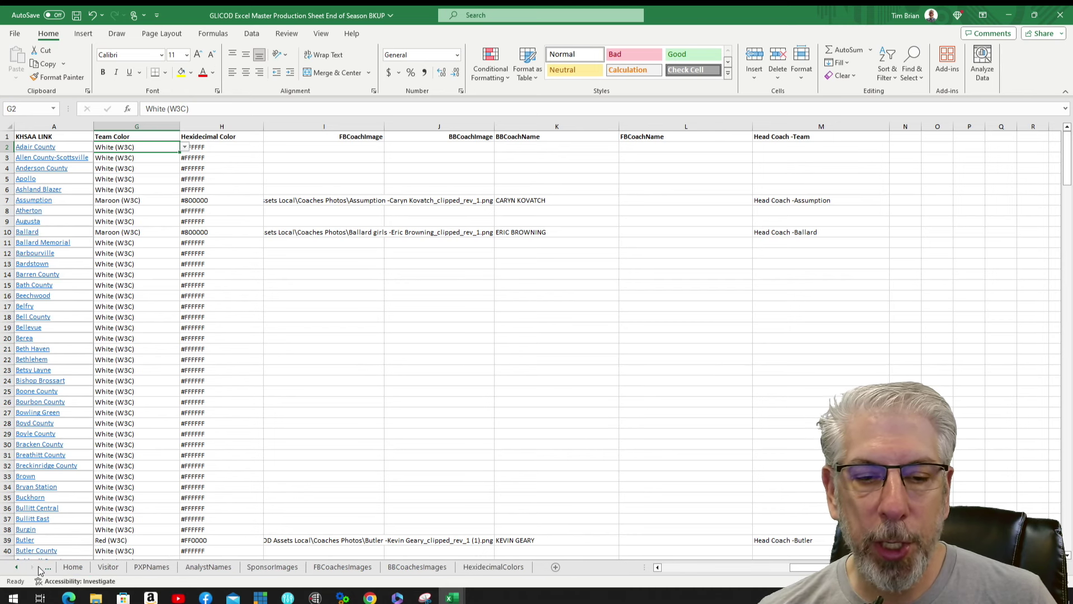
left_click(495, 566)
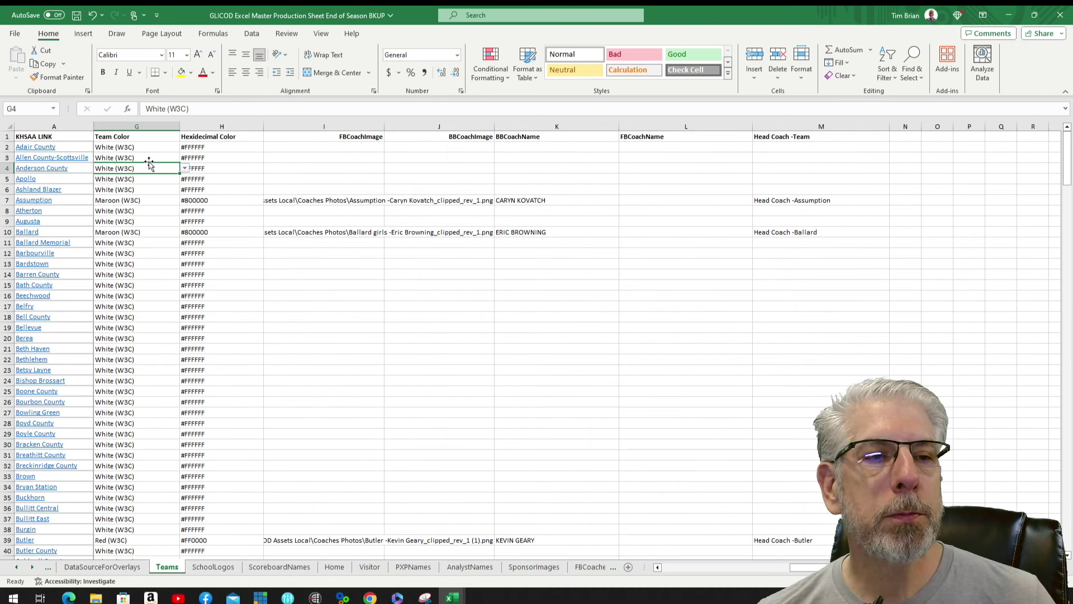
- Set Adair County's team color in G2 of Teams to Tomato Sauce Red and inspect the hexadecimal lookup formula in H2
left_click(144, 145)
type("Red")
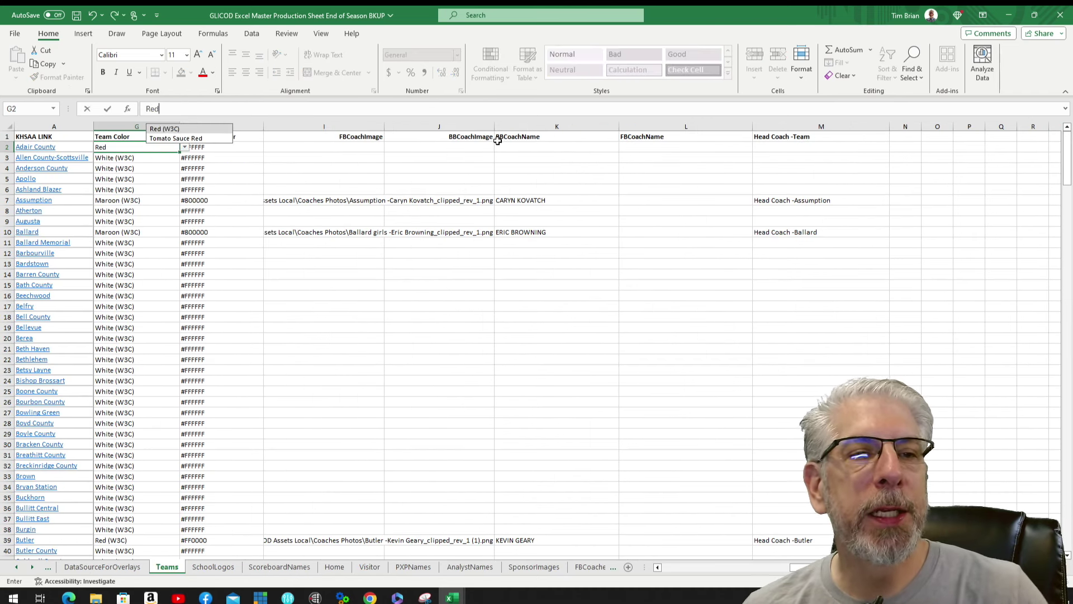
left_click(211, 139)
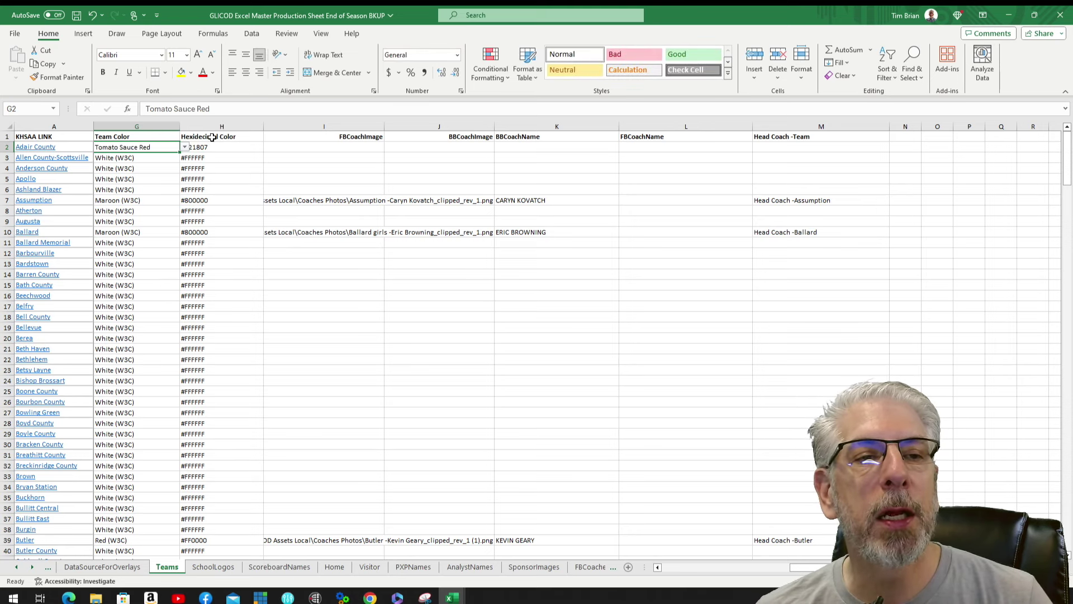
left_click(236, 146)
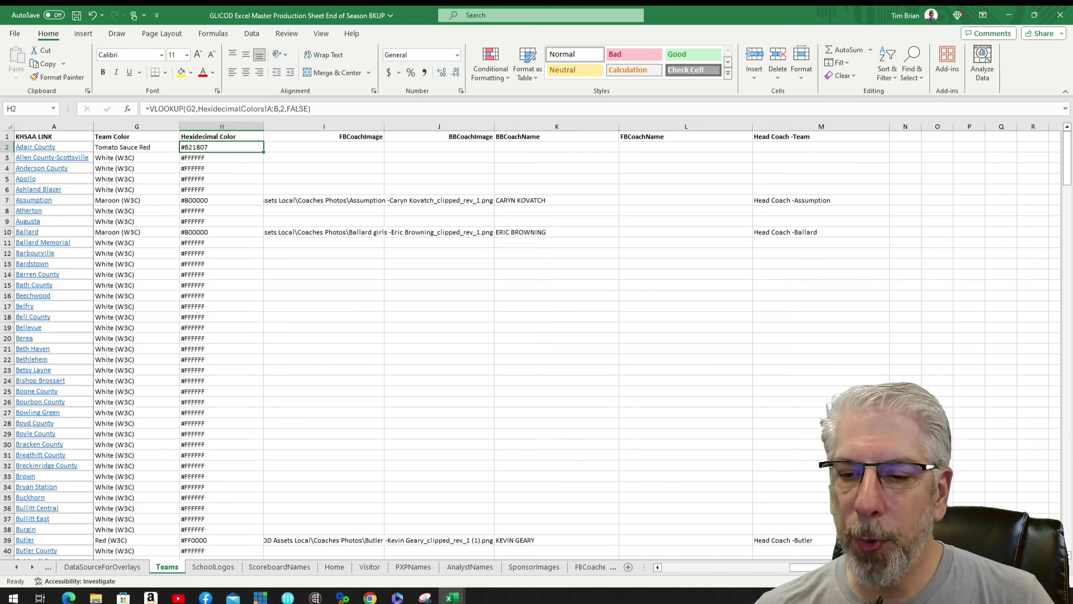
key("ctrl+z")
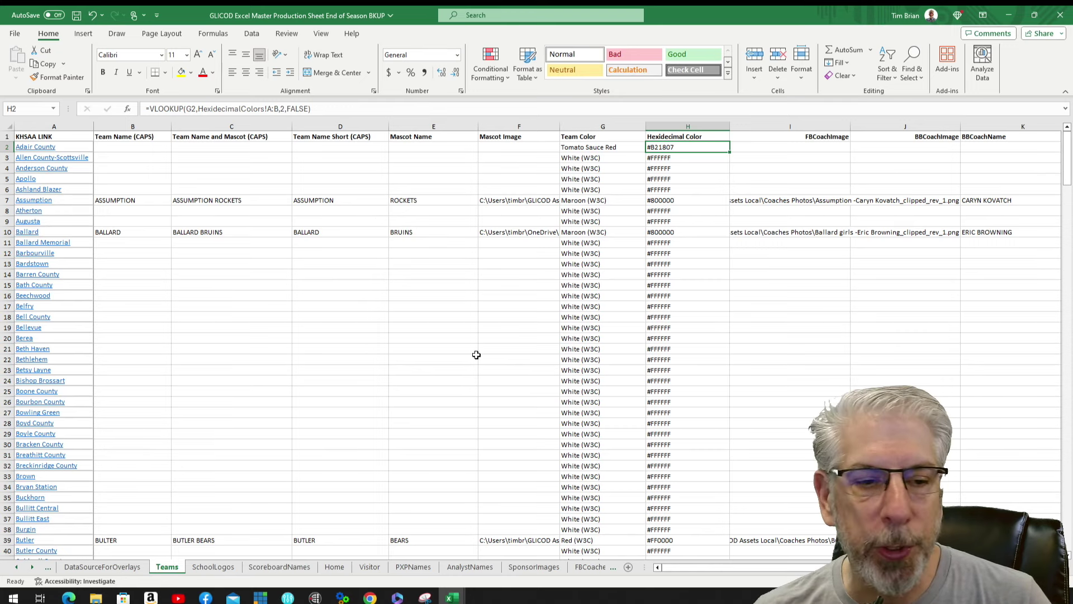
- Examine the list of school logo file paths in column A of the SchoolLogos sheet
left_click(229, 569)
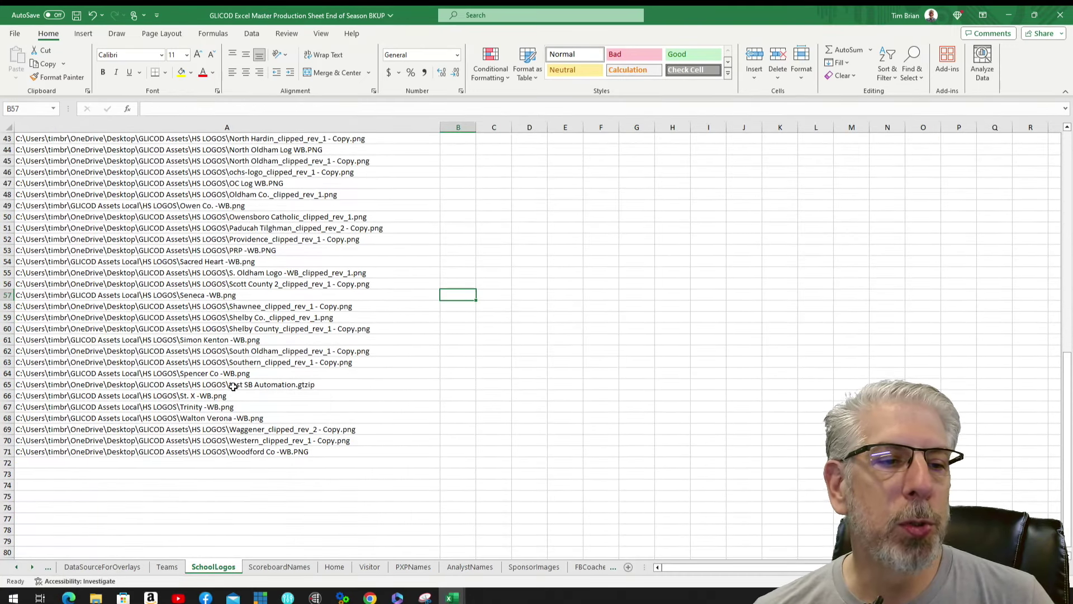
scroll(234, 384, "up", 14)
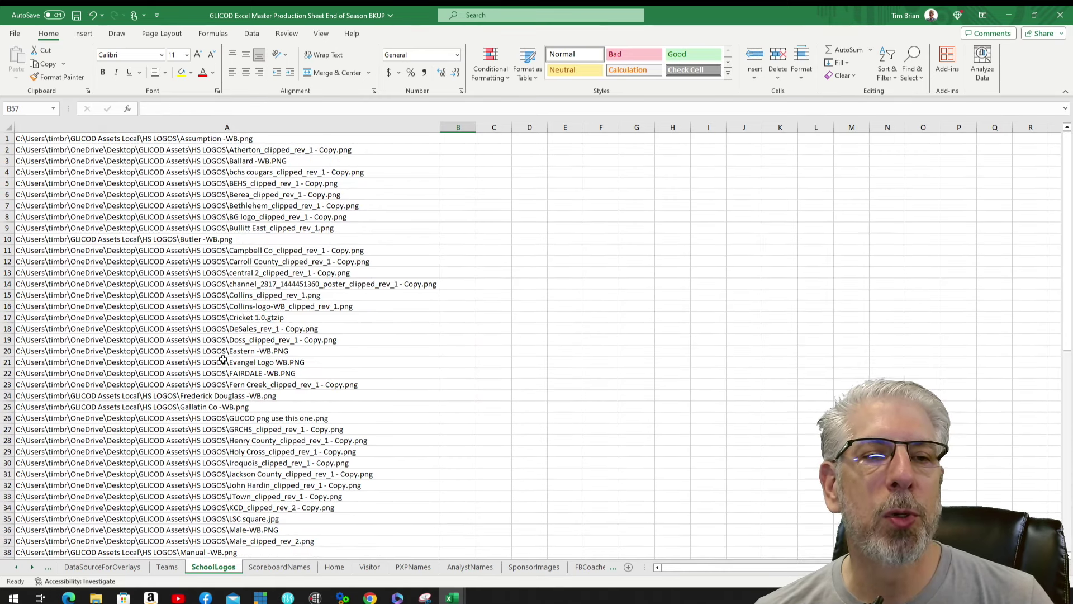
scroll(228, 223, "down", 2)
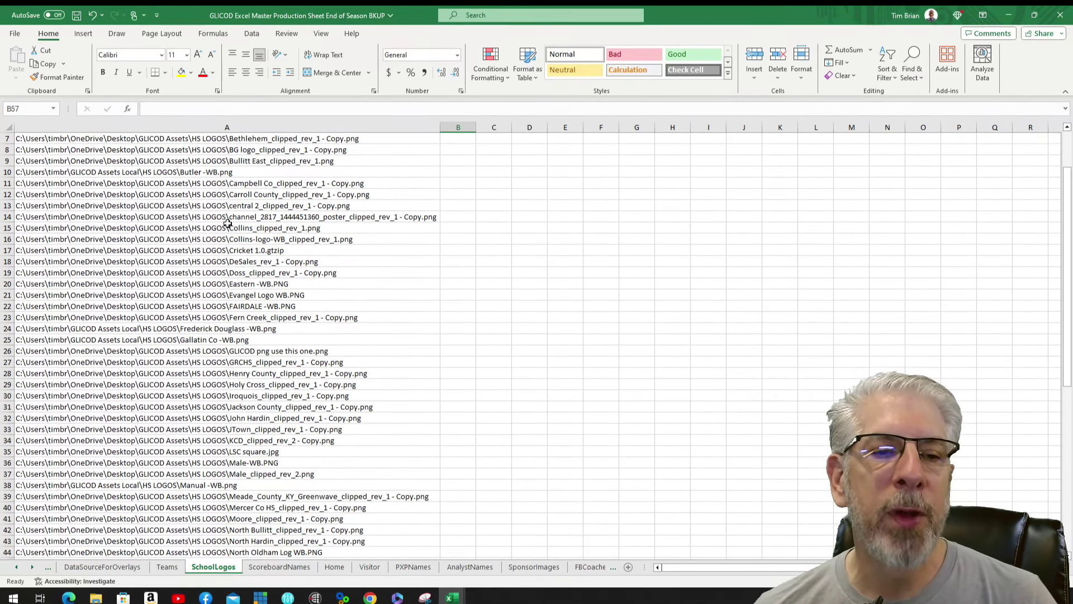
- Examine the logo file path choices offered for Adair County's Mascot Image in F2 of the Teams sheet
scroll(229, 221, "up", 2)
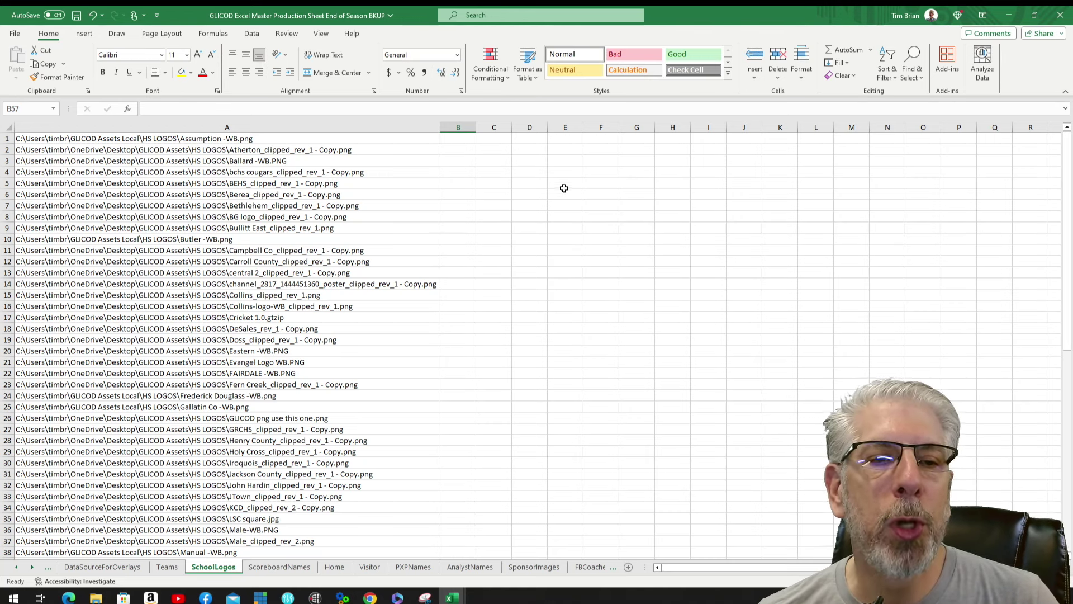
left_click(17, 567)
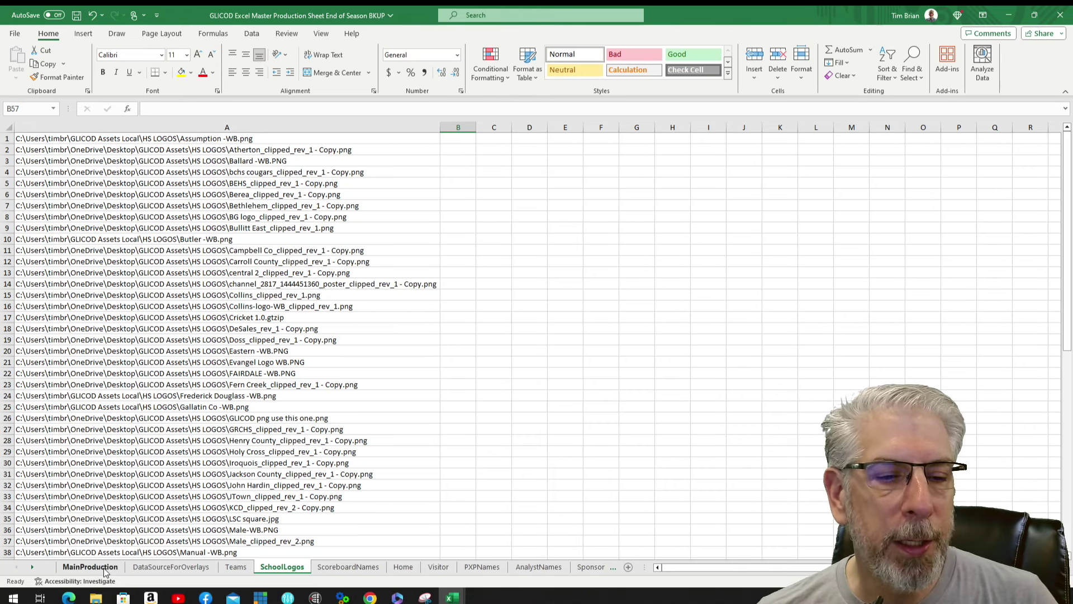
left_click(235, 566)
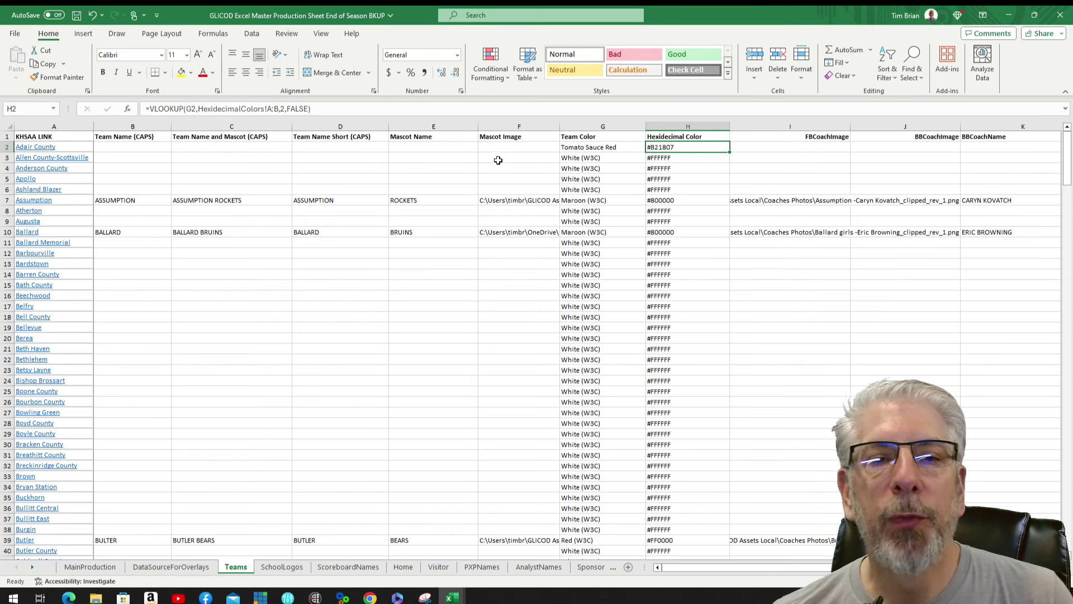
left_click(545, 146)
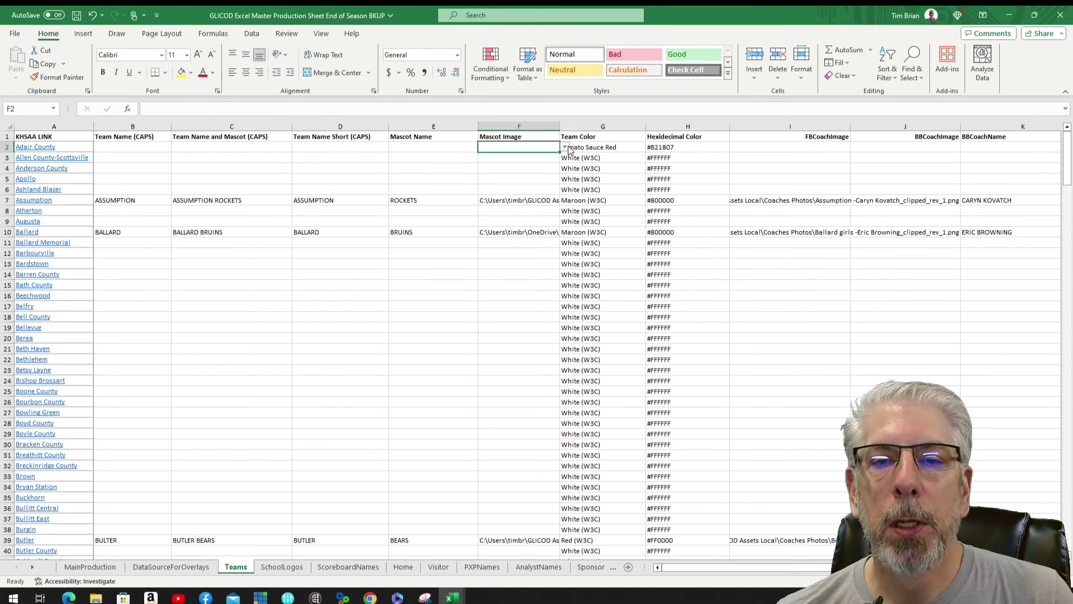
left_click(564, 147)
scroll(558, 196, "up", 12)
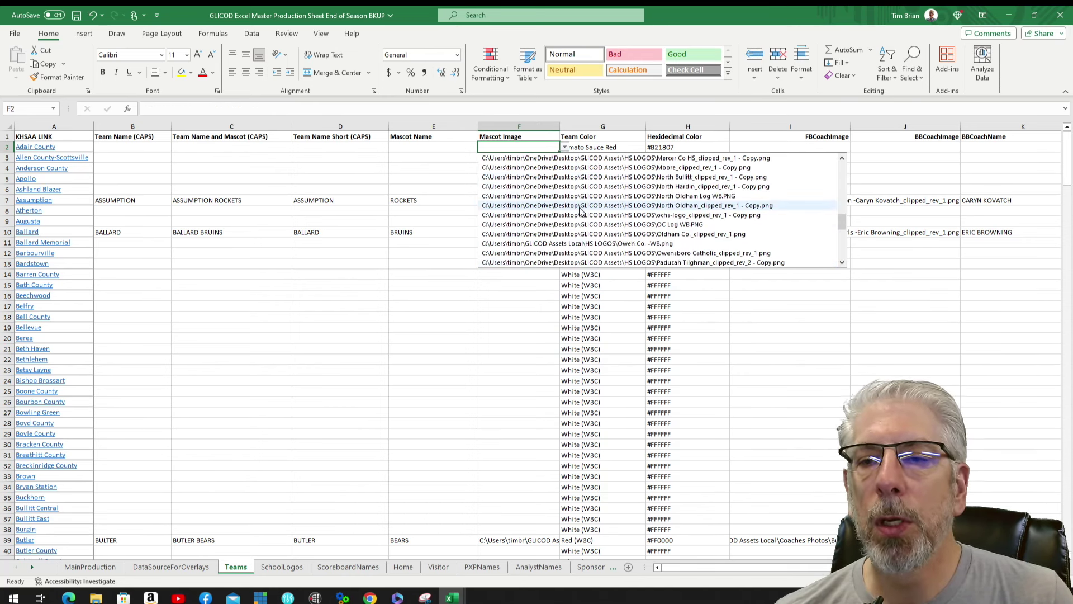
scroll(581, 211, "up", 5)
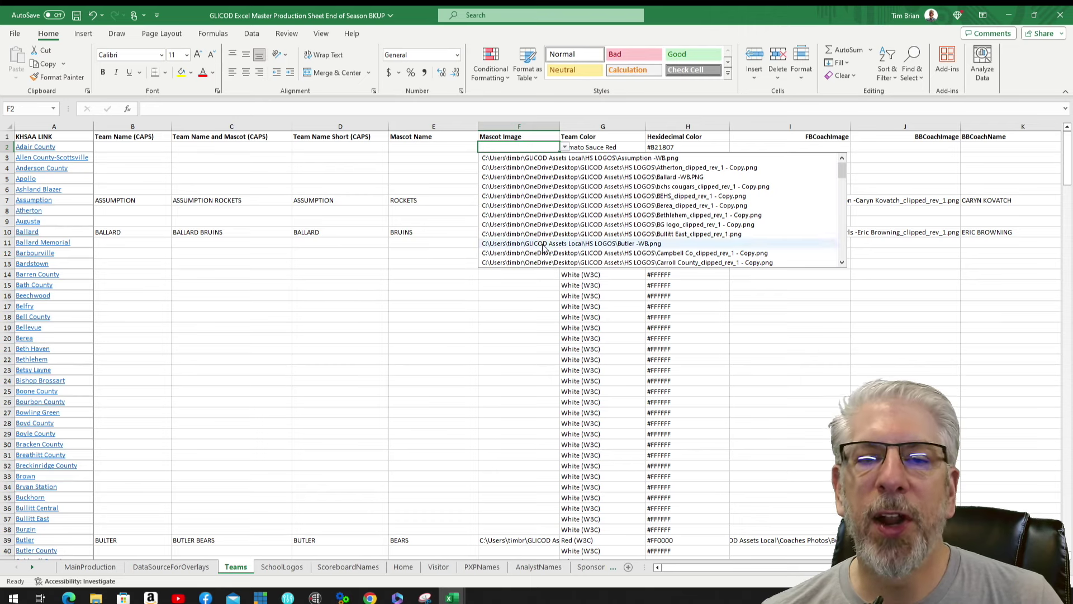
left_click(421, 316)
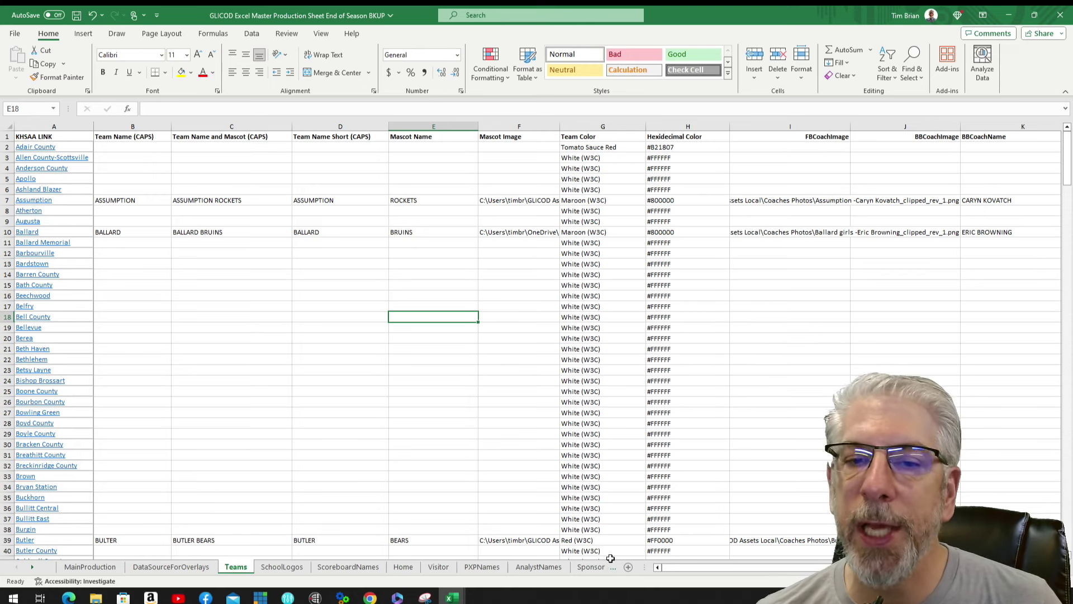
- Set Allen County-Scottsville's team color in G3 of Teams to MidnightBlue (W3C) and inspect the hexadecimal lookup formula in H3
left_click(632, 161)
left_click(651, 158)
scroll(605, 244, "up", 10)
scroll(602, 243, "up", 6)
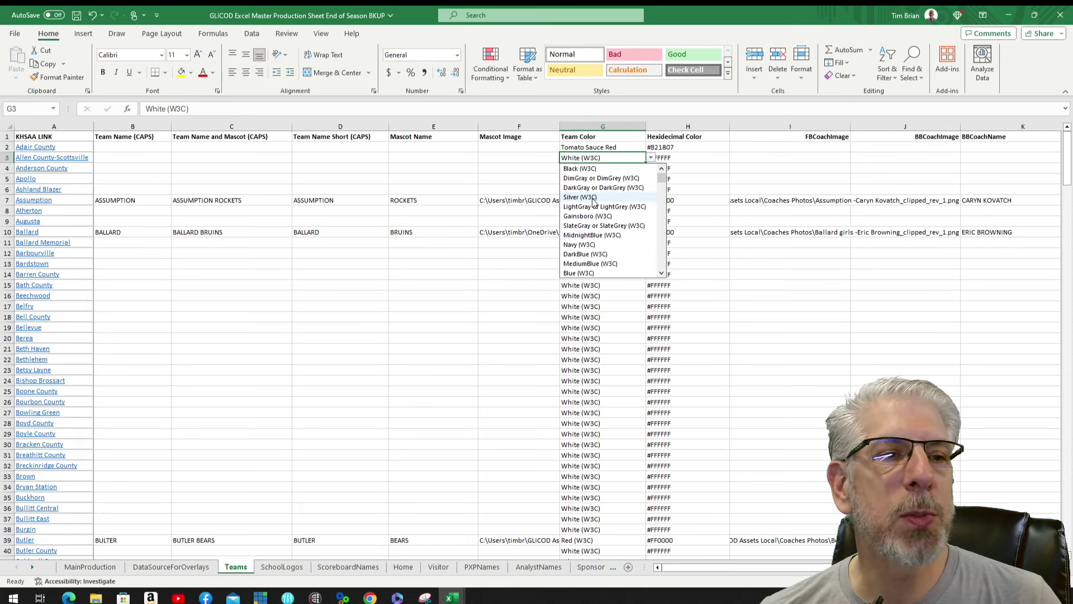
left_click(591, 236)
left_click(712, 158)
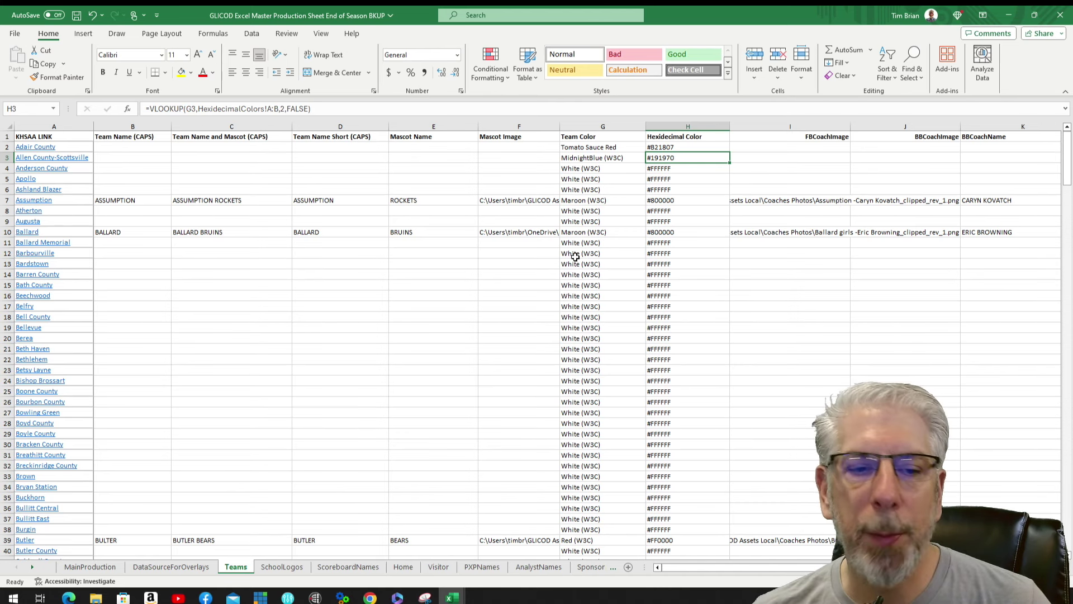
- Examine the sponsor logo choices for the In Game SB / Local Games sponsor of LOUISVILLE FOOTBALL FRIDAY NIGHT on ScoreboardNames
left_click(349, 567)
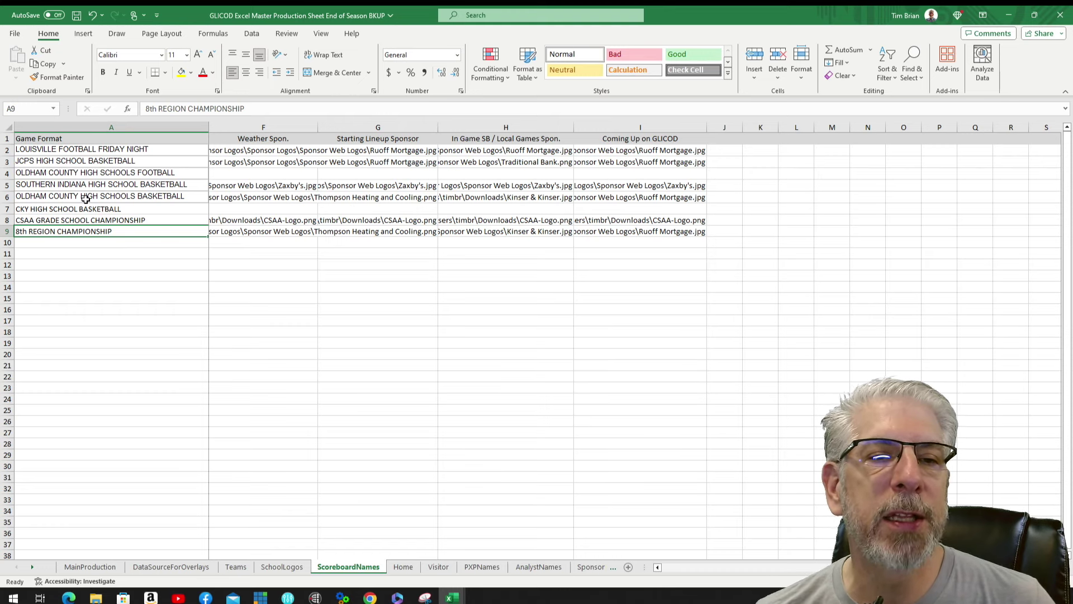
left_click(506, 150)
left_click(579, 151)
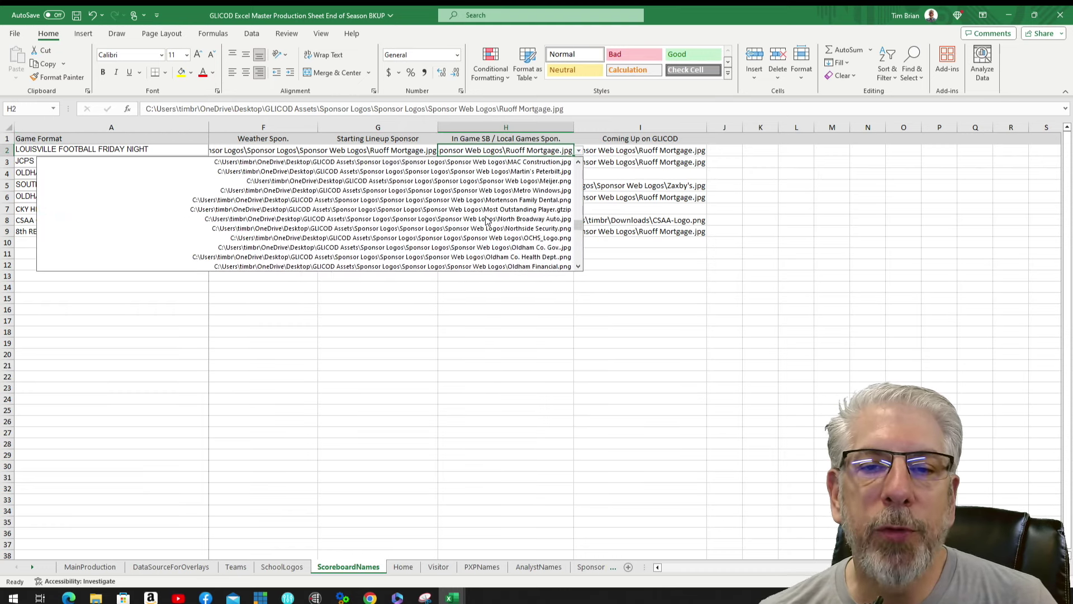
scroll(485, 218, "up", 10)
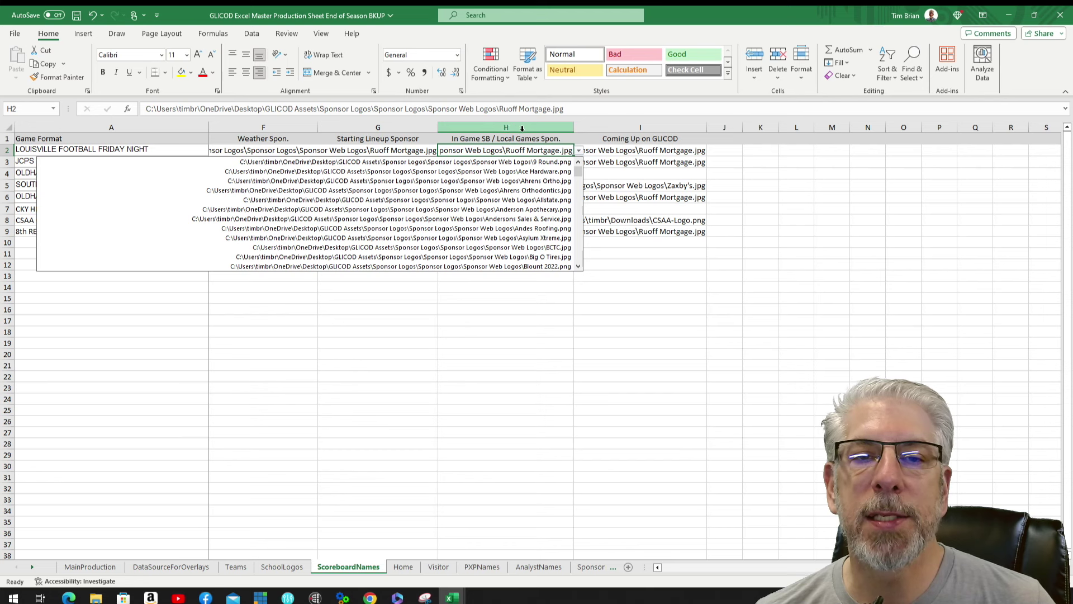
left_click(564, 139)
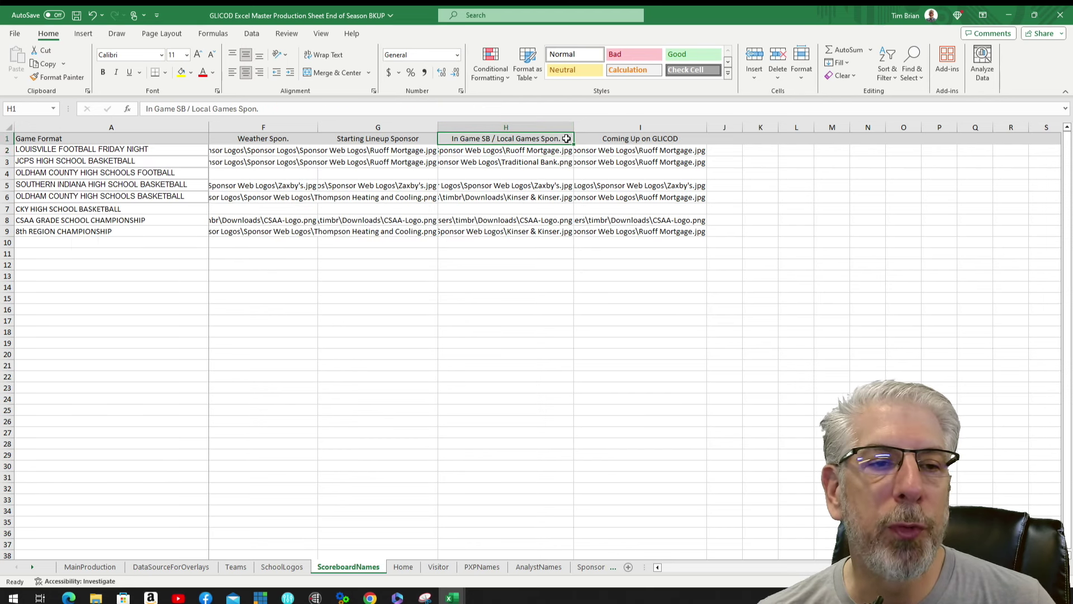
- Examine the roster on the Home sheet and the player choices offered for the first starter in B29
left_click(403, 566)
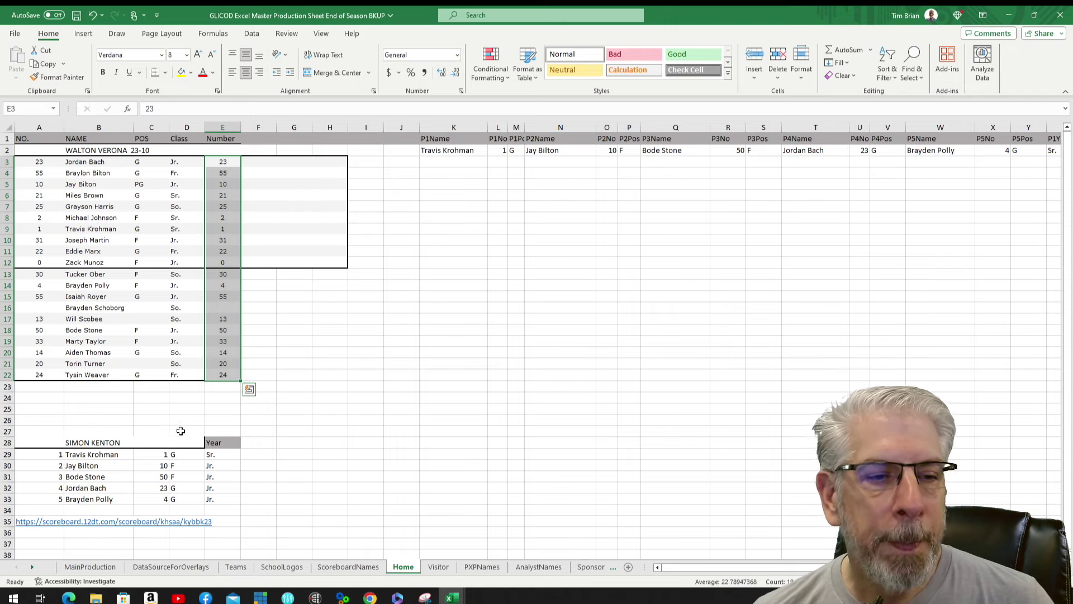
left_click(133, 452)
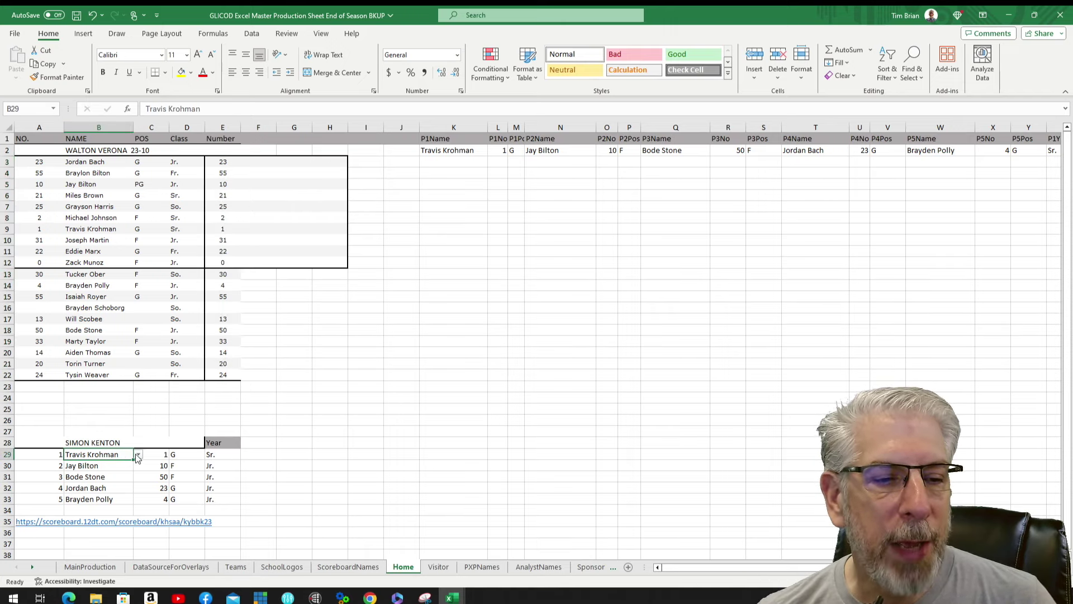
left_click(139, 455)
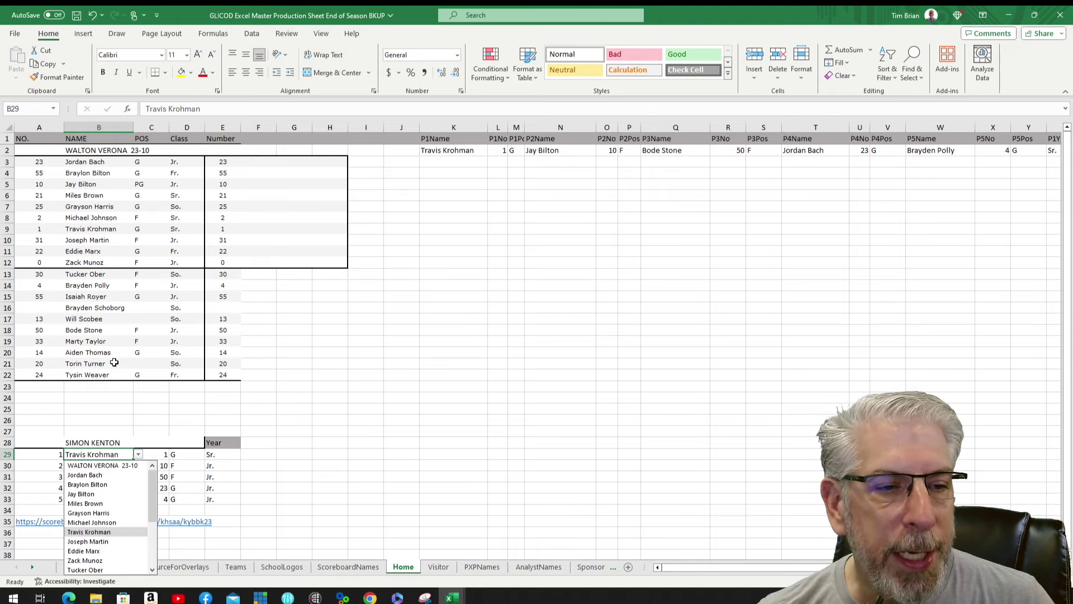
scroll(102, 476, "down", 4)
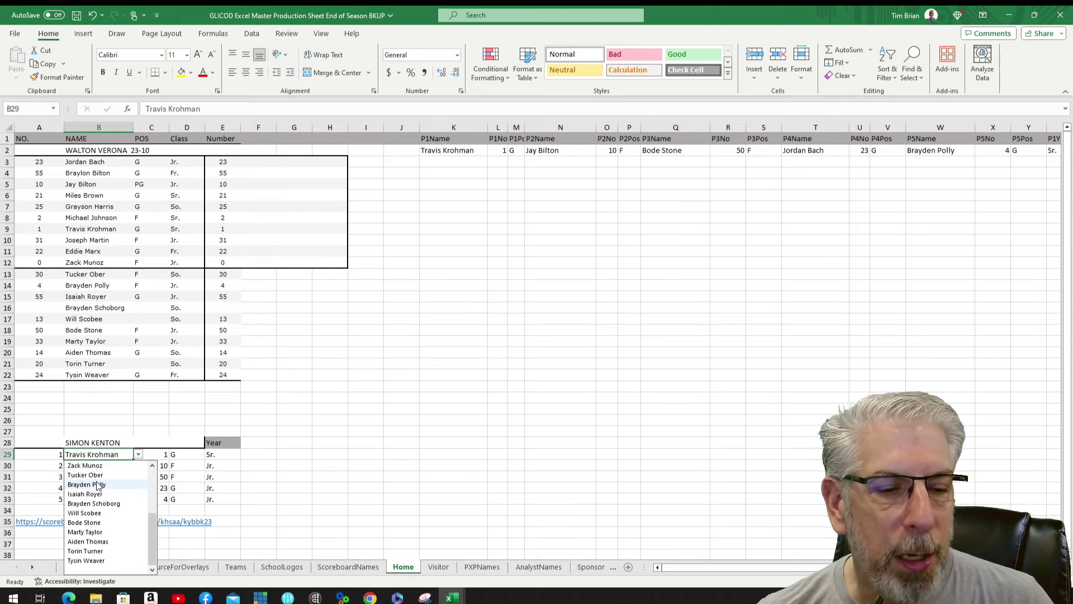
scroll(99, 485, "up", 4)
scroll(99, 485, "down", 4)
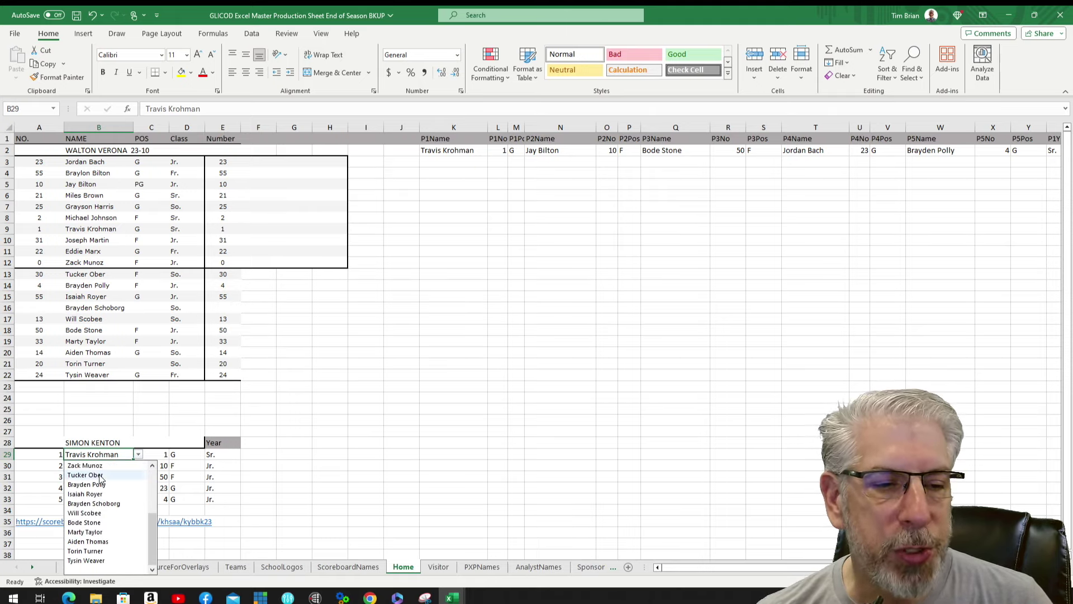
scroll(98, 485, "up", 4)
left_click(436, 420)
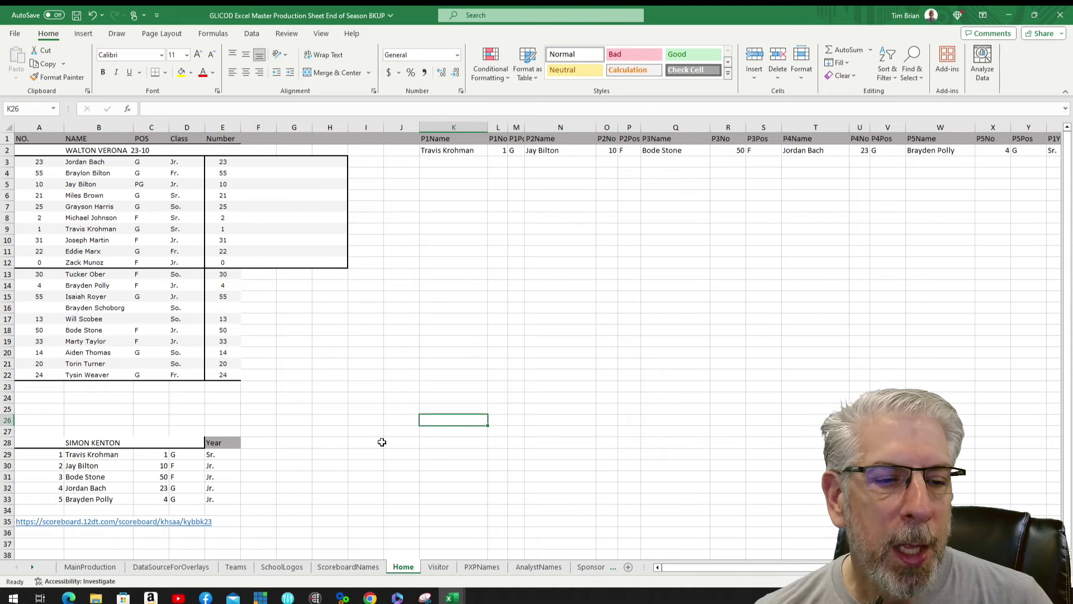
- Replace the first starter in B29 of Home with the roster's second-listed player, and reselect the original number 1 guard
left_click(104, 455)
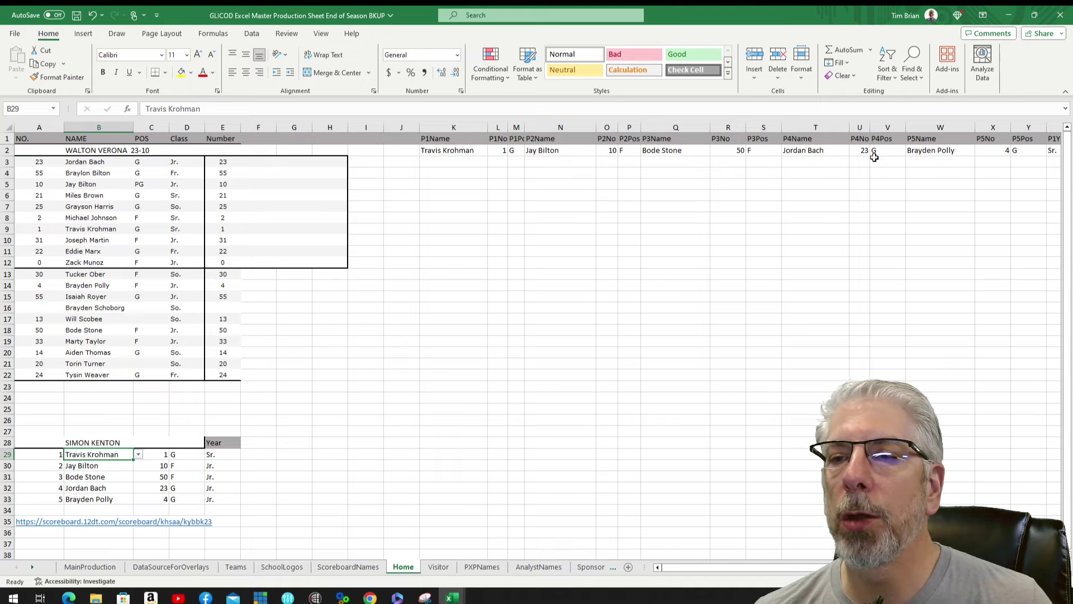
left_click(138, 455)
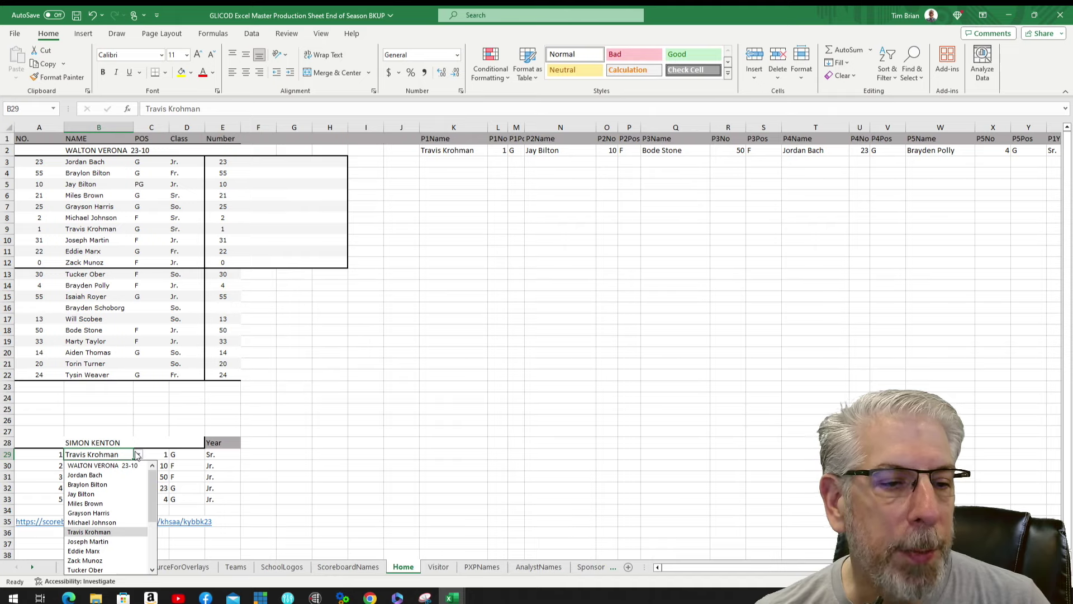
left_click(109, 485)
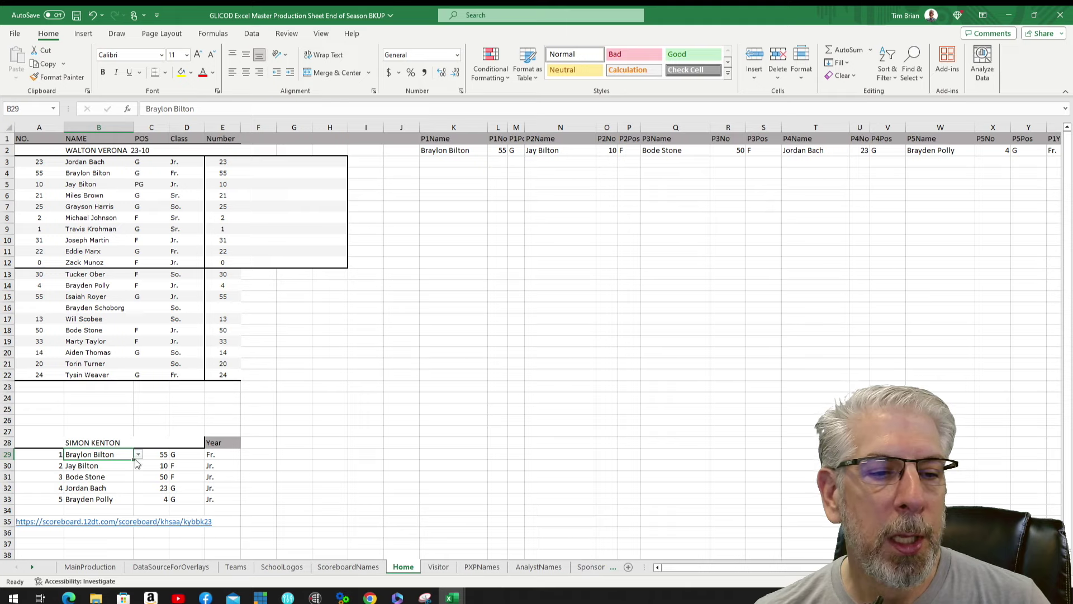
left_click(138, 454)
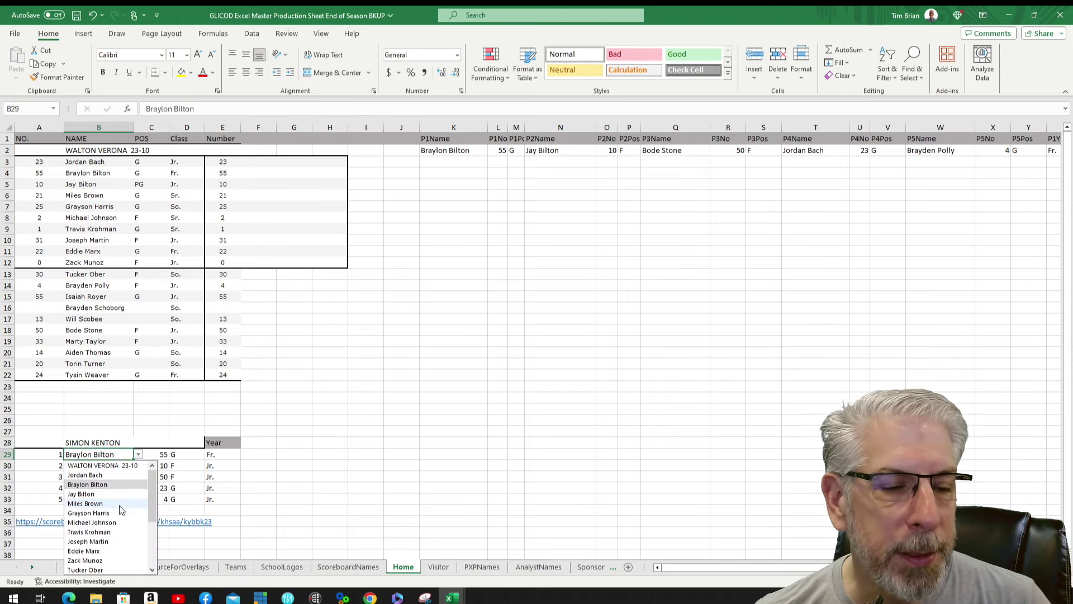
left_click(106, 524)
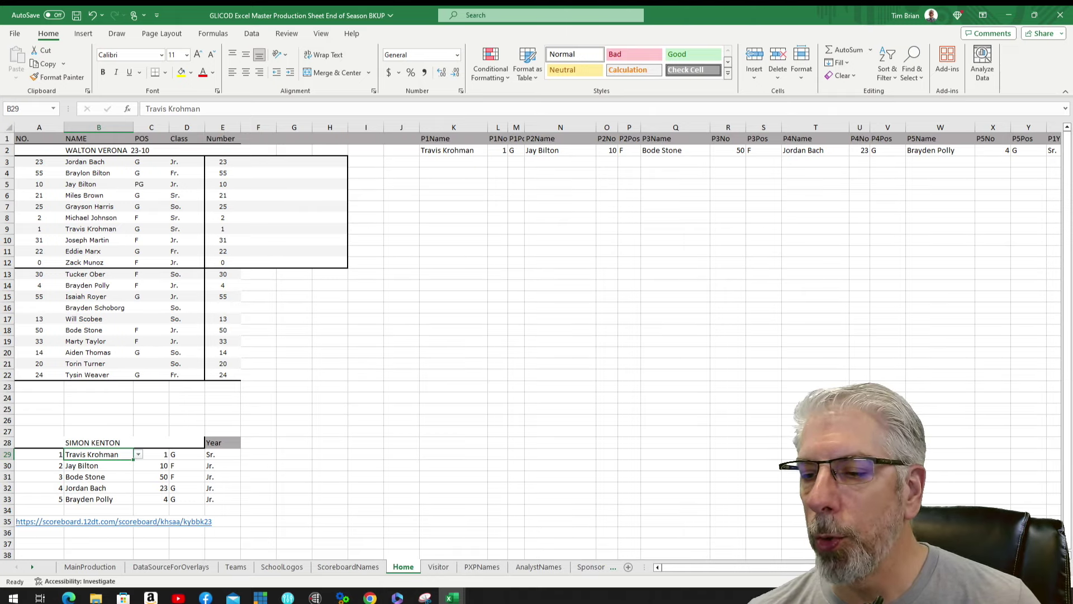
- Examine the P1 to P5 starter data columns on Home and the matching roster and starters on the Visitor sheet
scroll(537, 347, "right", 2)
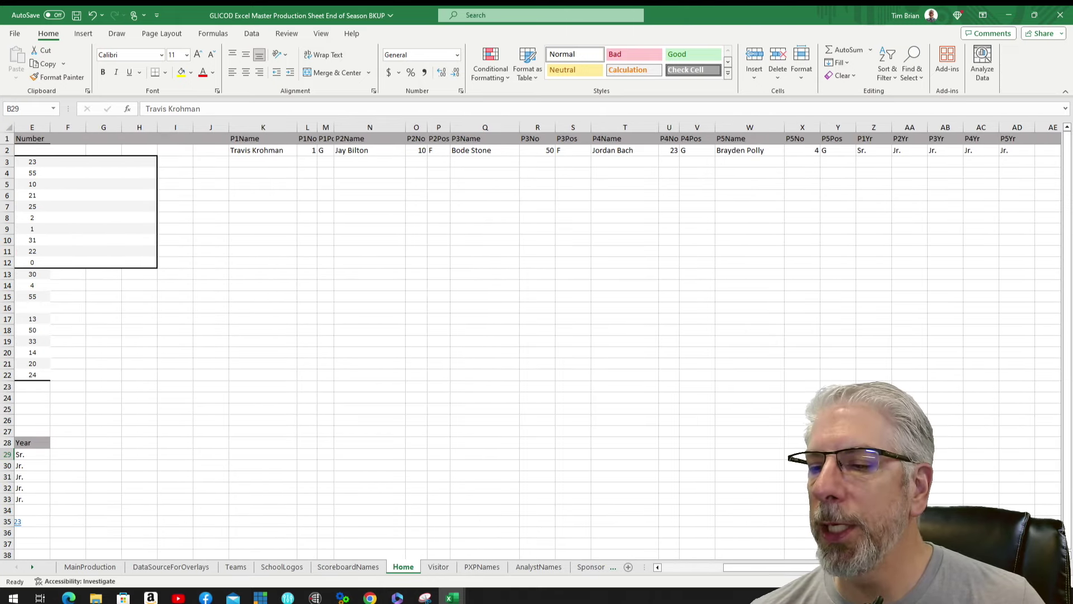
scroll(537, 341, "right", 1)
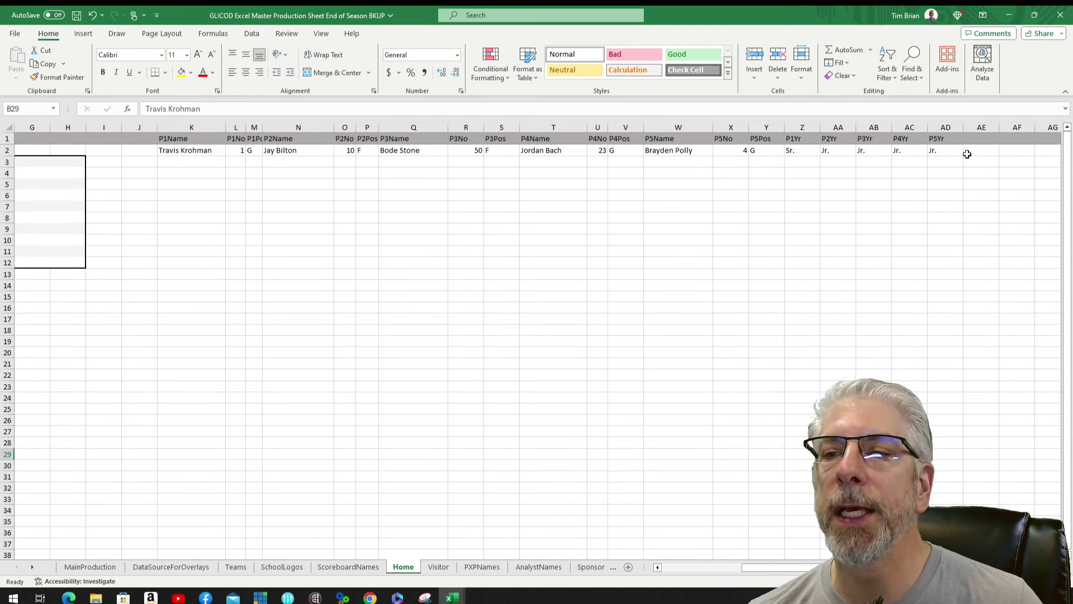
left_click_drag(812, 566, 731, 584)
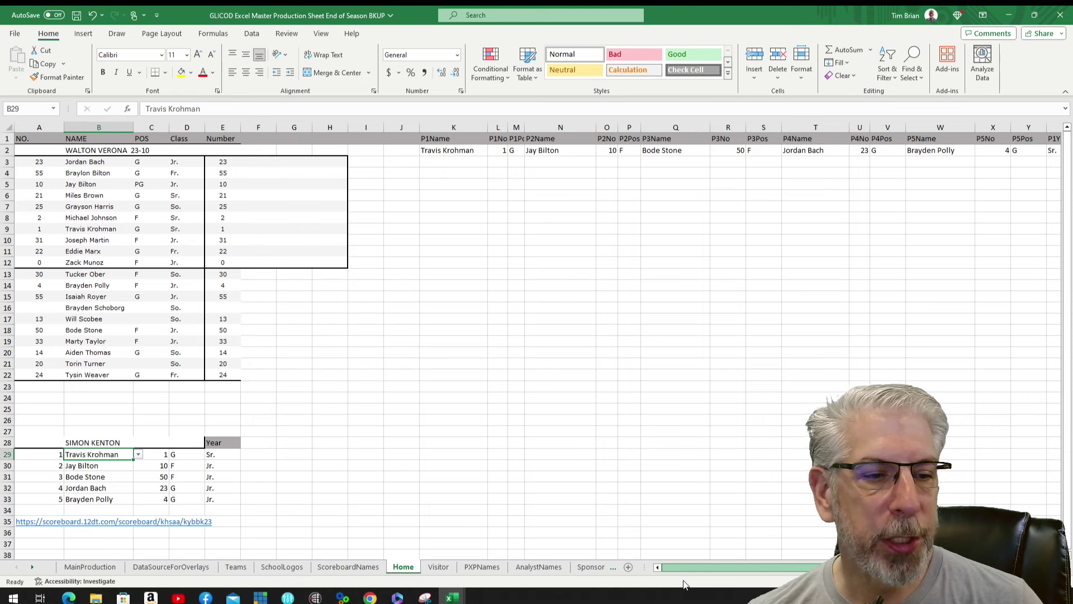
left_click(438, 567)
scroll(472, 414, "up", 5)
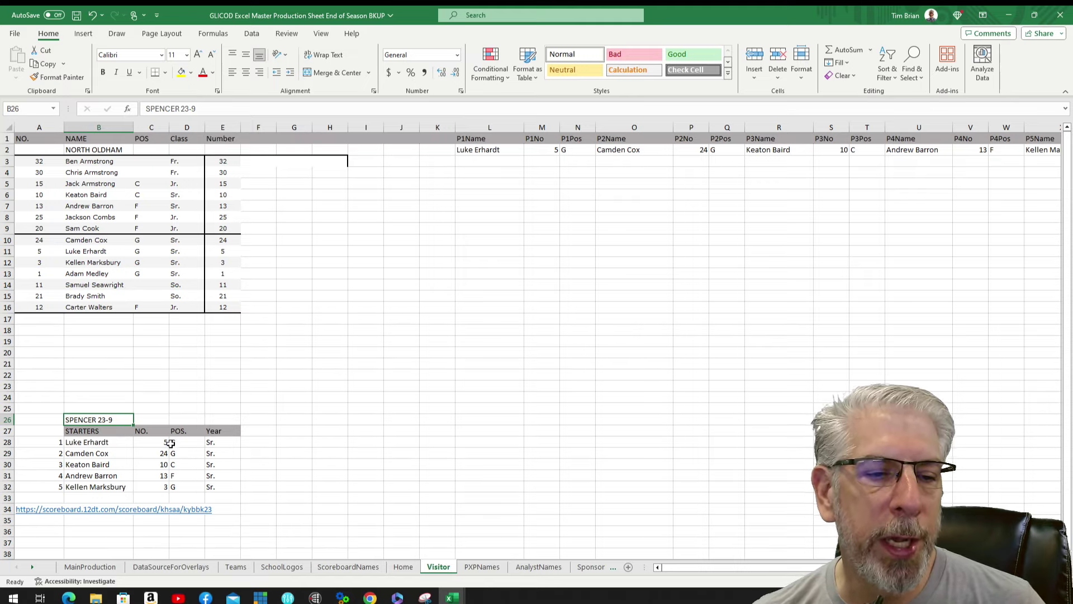
- Examine the announcer name lists in column A of the PXPNames and AnalystNames sheets
left_click(482, 566)
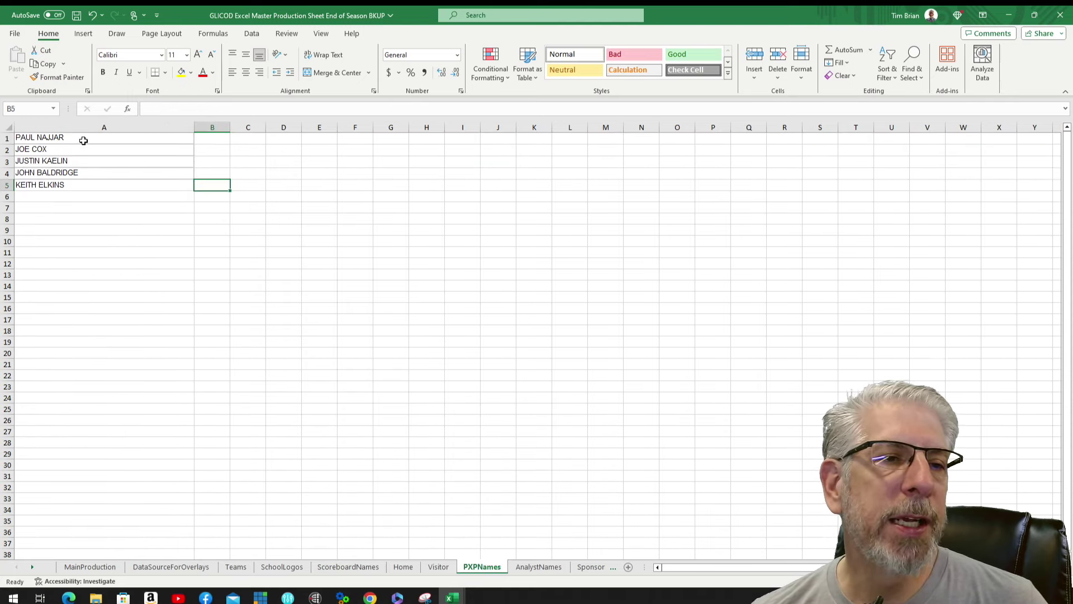
scroll(89, 534, "down", 1)
scroll(99, 517, "down", 3)
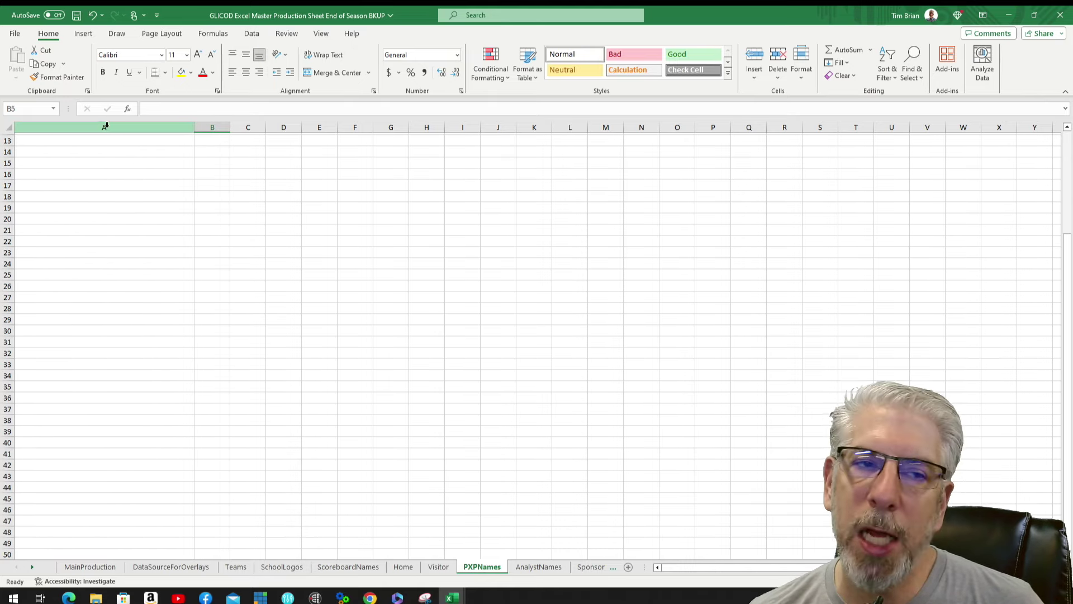
scroll(335, 337, "up", 4)
left_click(538, 566)
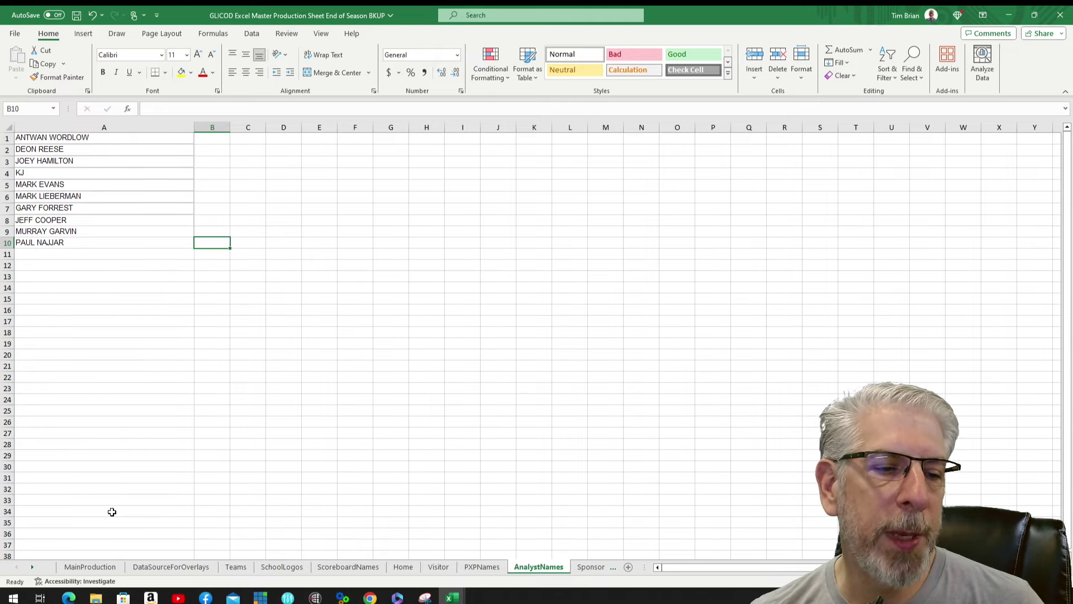
scroll(112, 511, "down", 10)
scroll(128, 487, "up", 10)
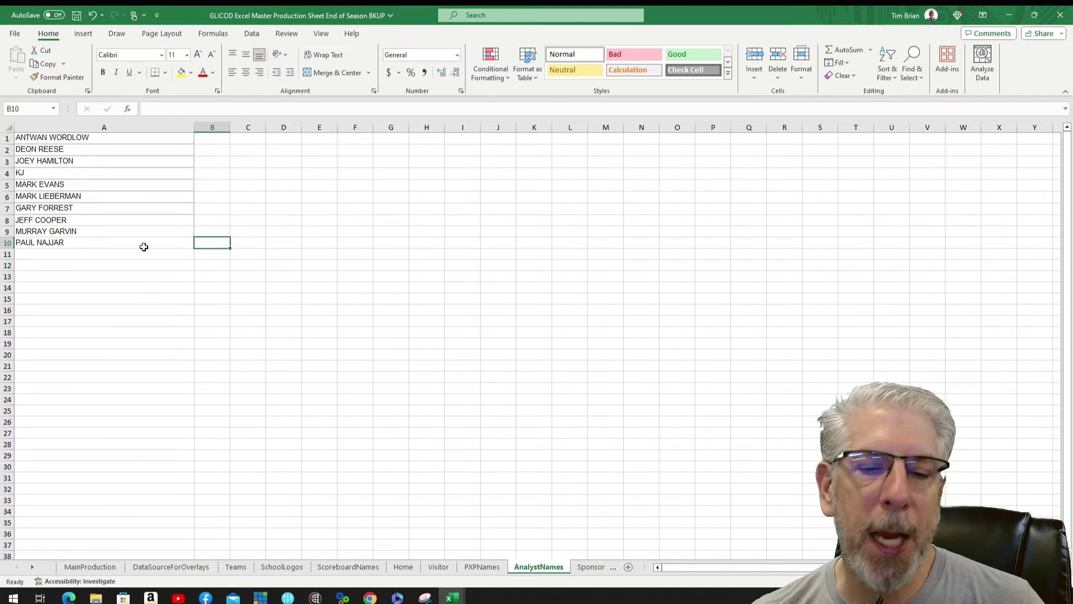
- Examine the image file path lists in column A of the SponsorImages and FBCoachesImages sheets
left_click(593, 566)
scroll(257, 230, "down", 7)
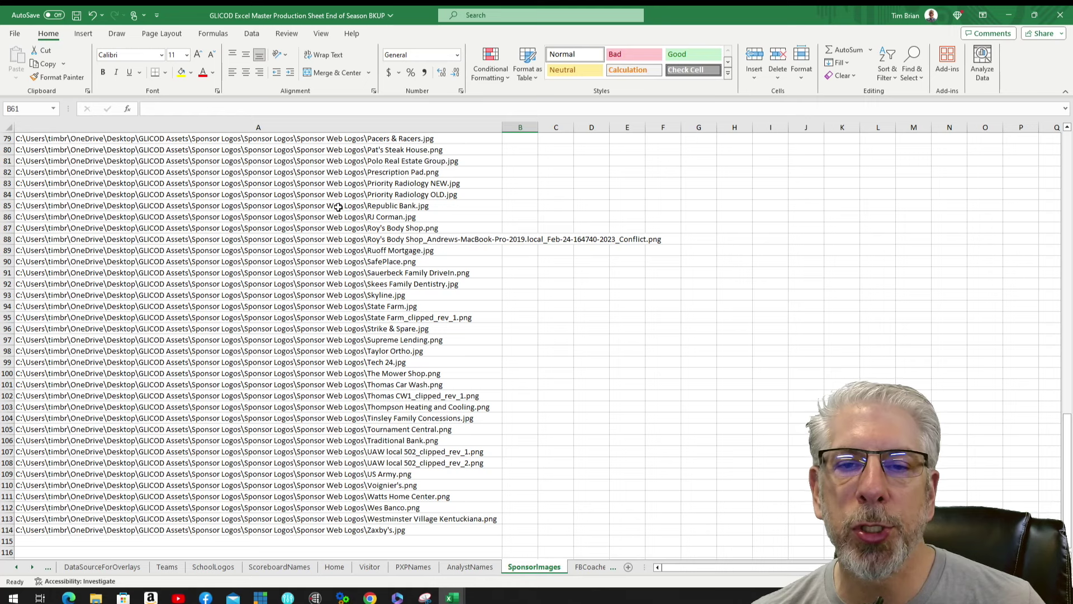
left_click(596, 566)
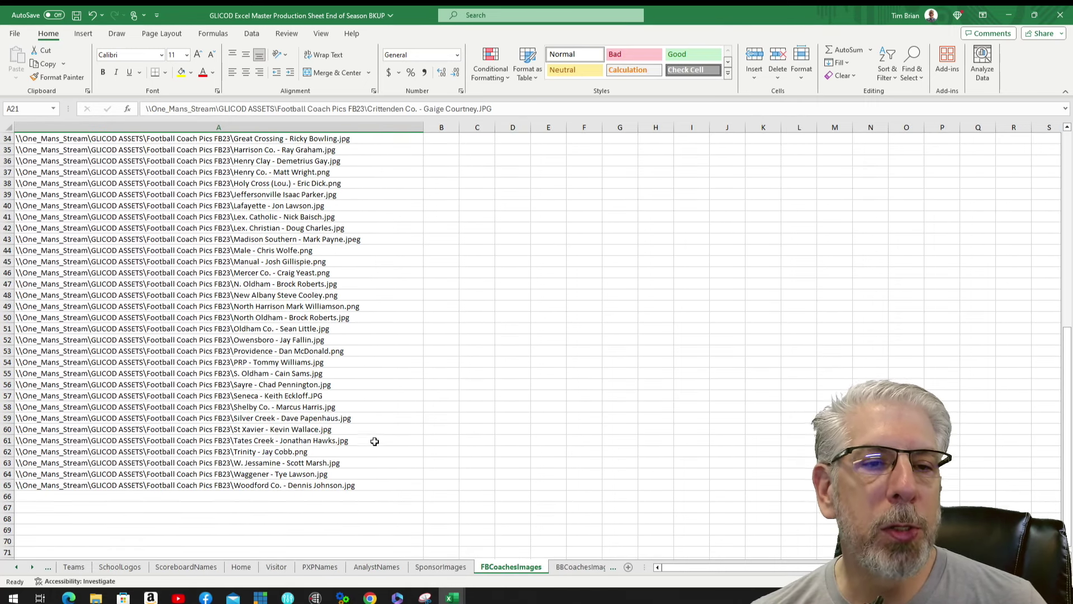
scroll(372, 439, "up", 11)
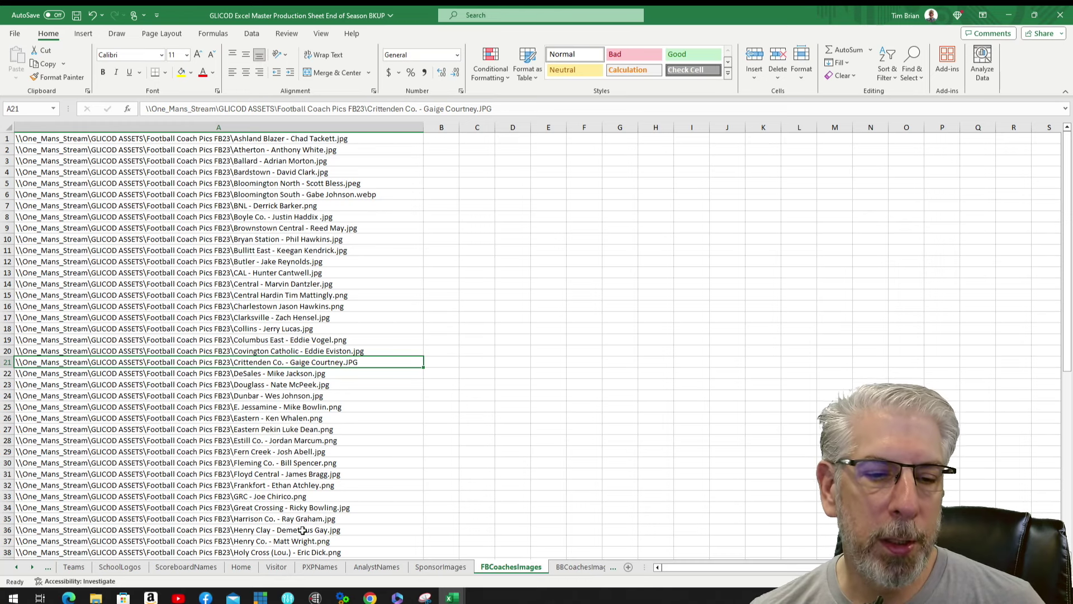
- Examine the FBCoachImage and BBCoachImage cells in the Assumption row of the Teams sheet, including the image choices offered in J7
left_click(76, 567)
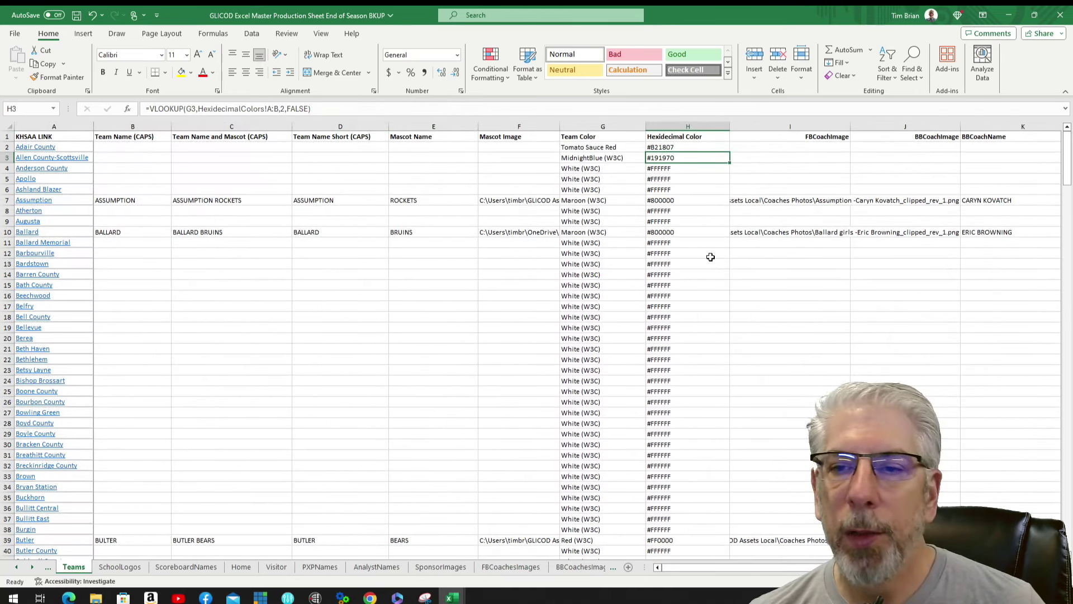
key("Right")
key("Down")
key("Down")
key("Down")
key("Down")
key("Down")
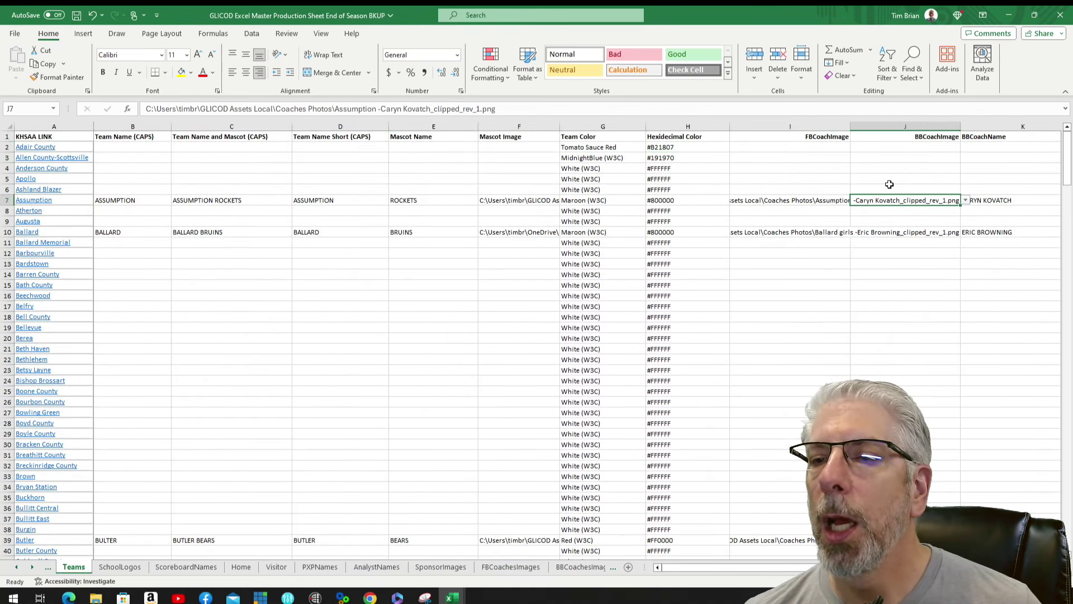
left_click(781, 202)
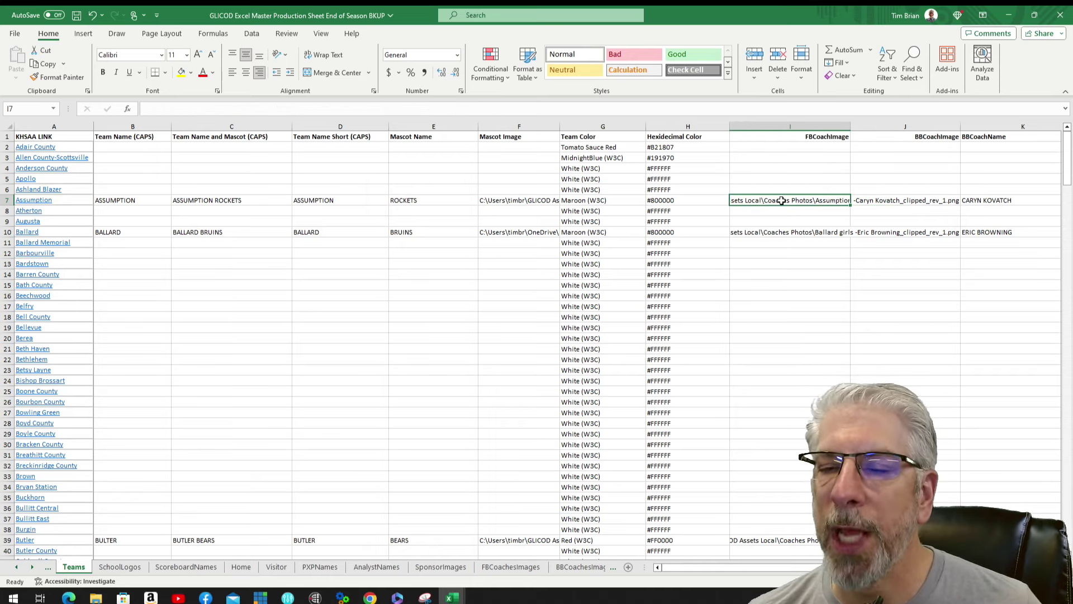
left_click(915, 200)
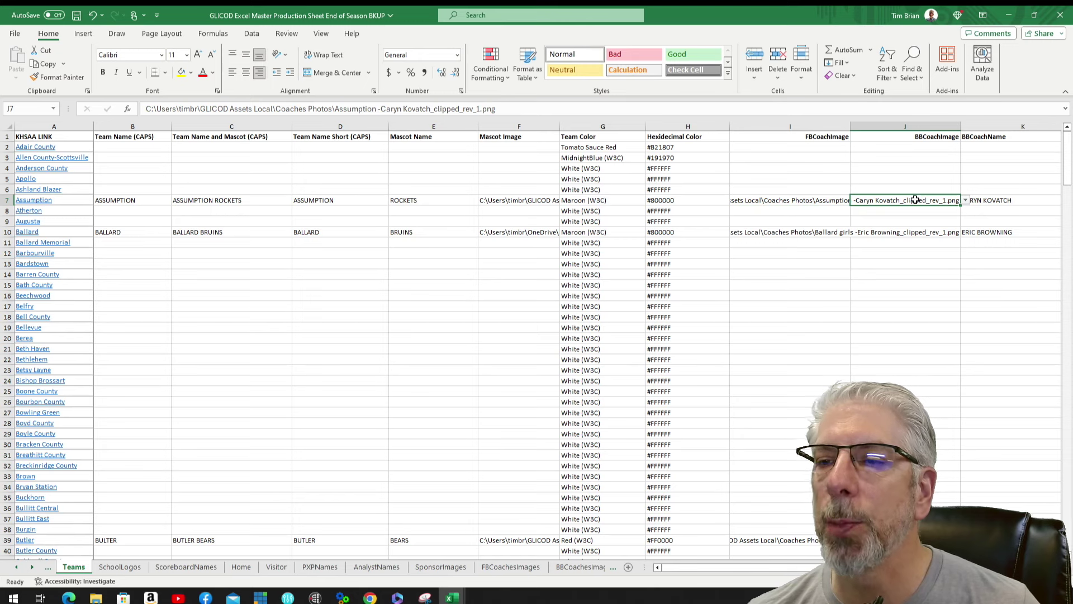
left_click(965, 201)
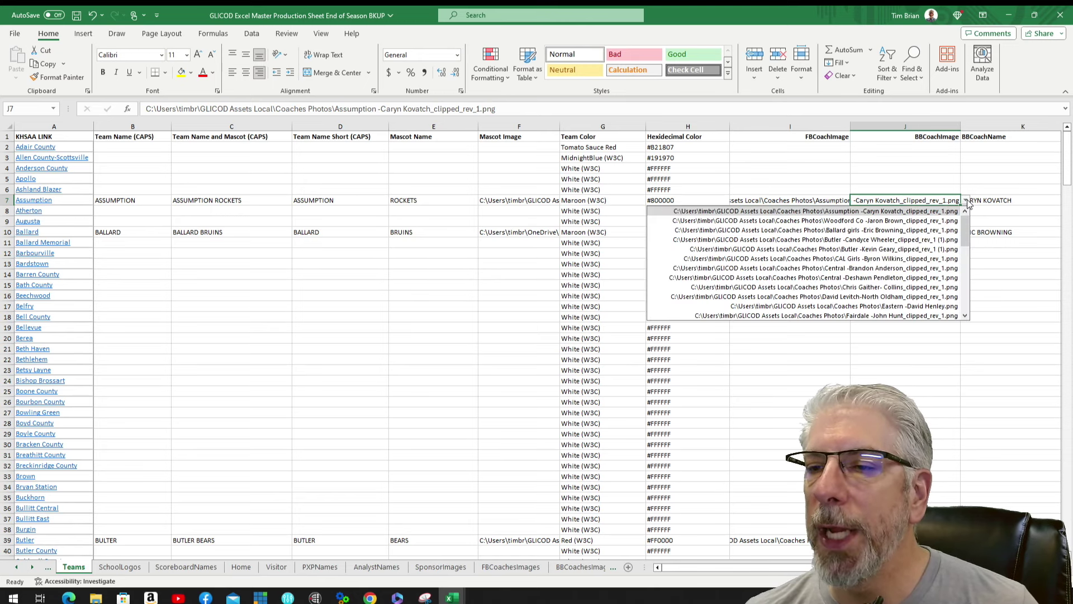
scroll(917, 257, "down", 2)
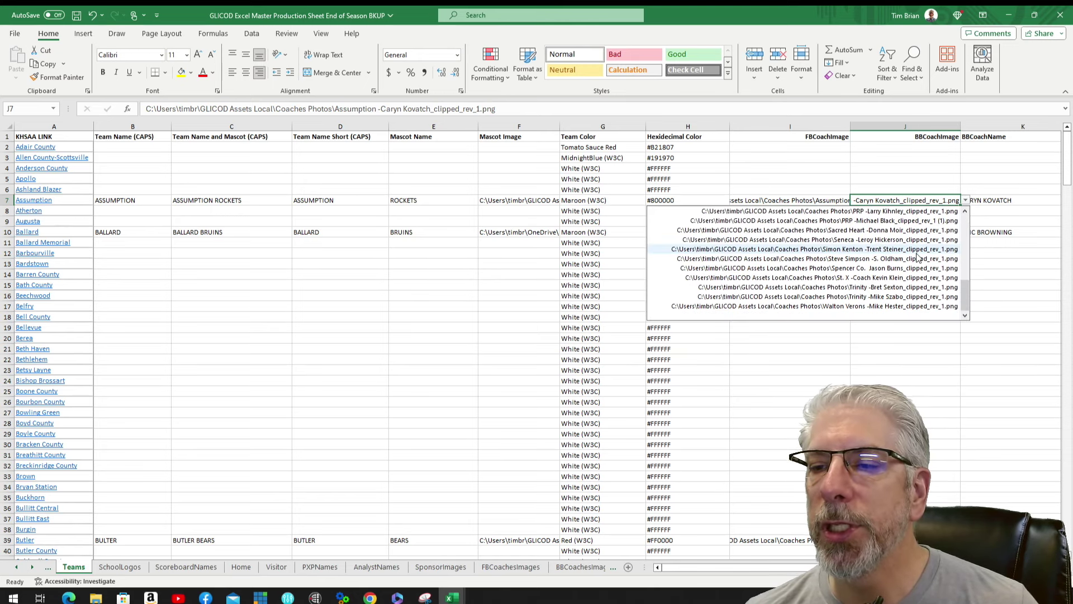
scroll(917, 257, "up", 6)
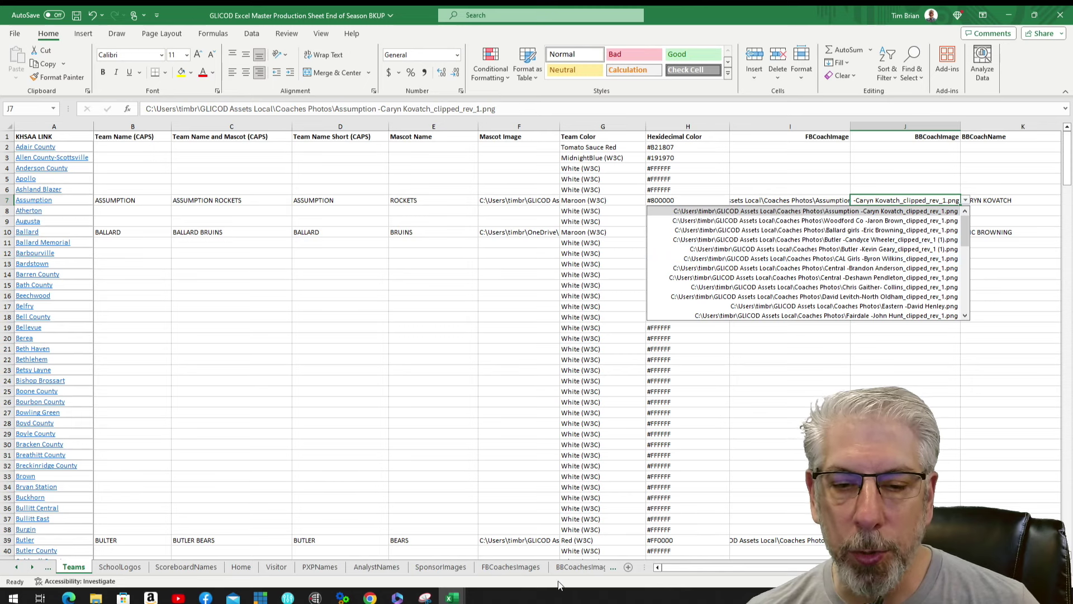
- Examine the image path list on the BBCoachesImages sheet and the color names and codes on the HexidecimalColors sheet
left_click(580, 566)
scroll(255, 260, "up", 4)
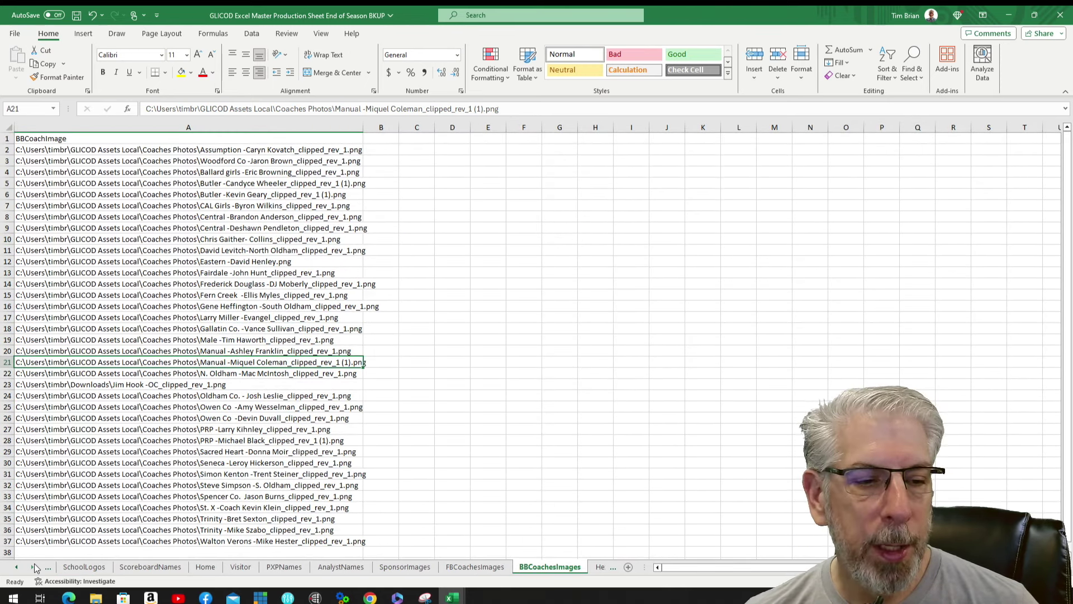
left_click(599, 567)
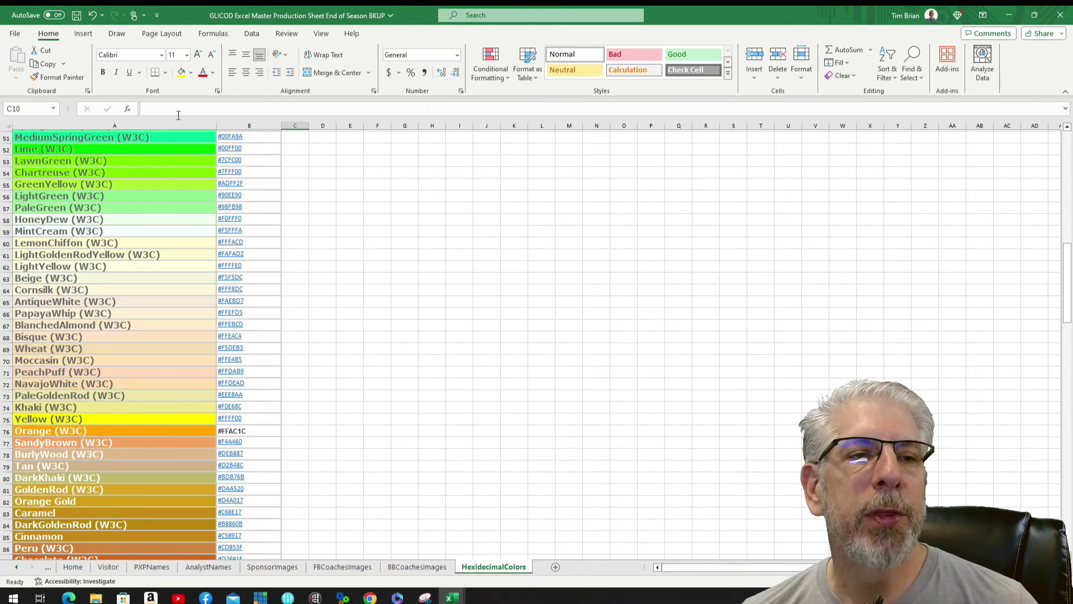
left_click(263, 139)
- Review the MainProduction sheet and inspect the visitor and home football coach image lookups in AL2 and AK2
left_click(48, 566)
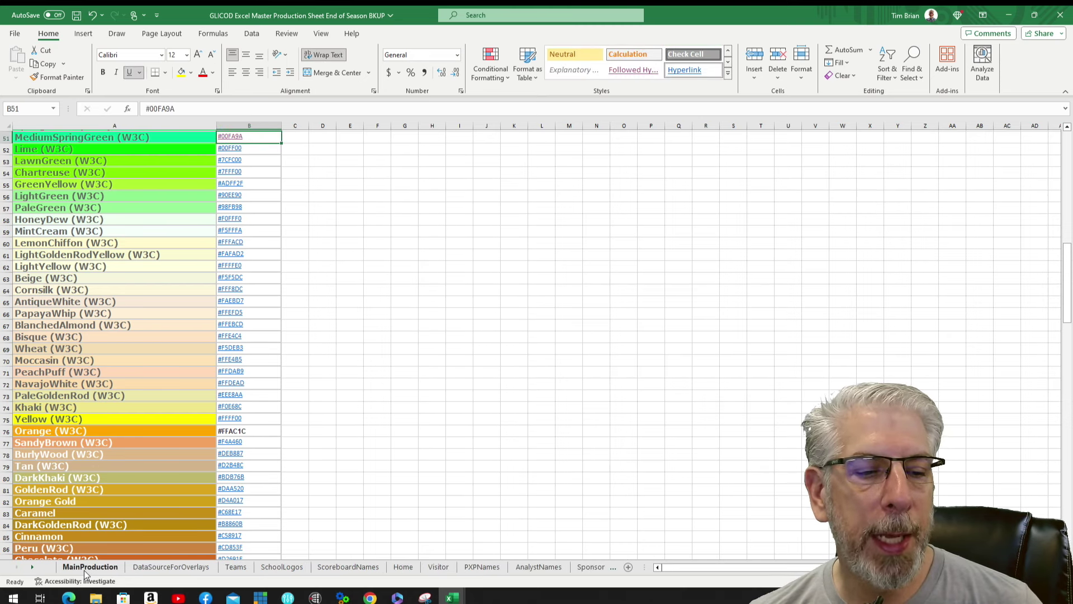
scroll(410, 448, "up", 5)
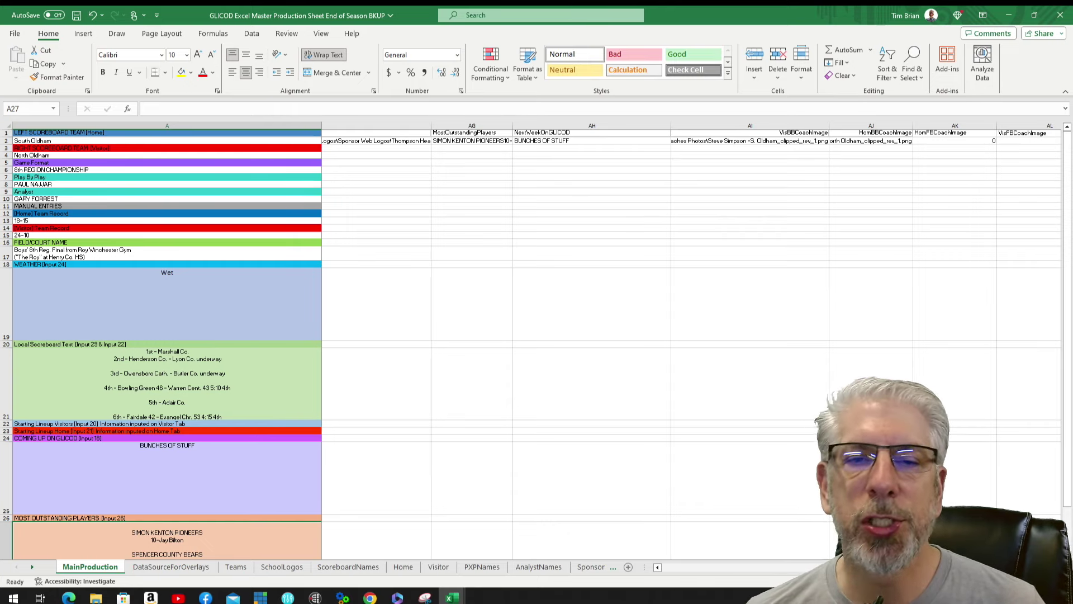
scroll(665, 383, "down", 6)
scroll(683, 386, "up", 6)
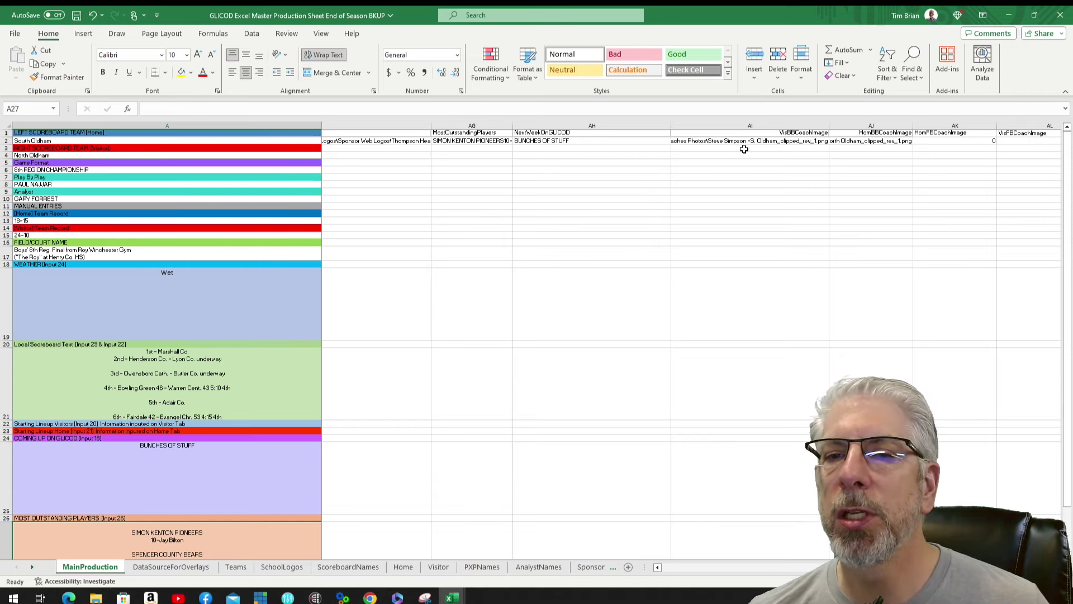
left_click(1014, 141)
left_click(954, 140)
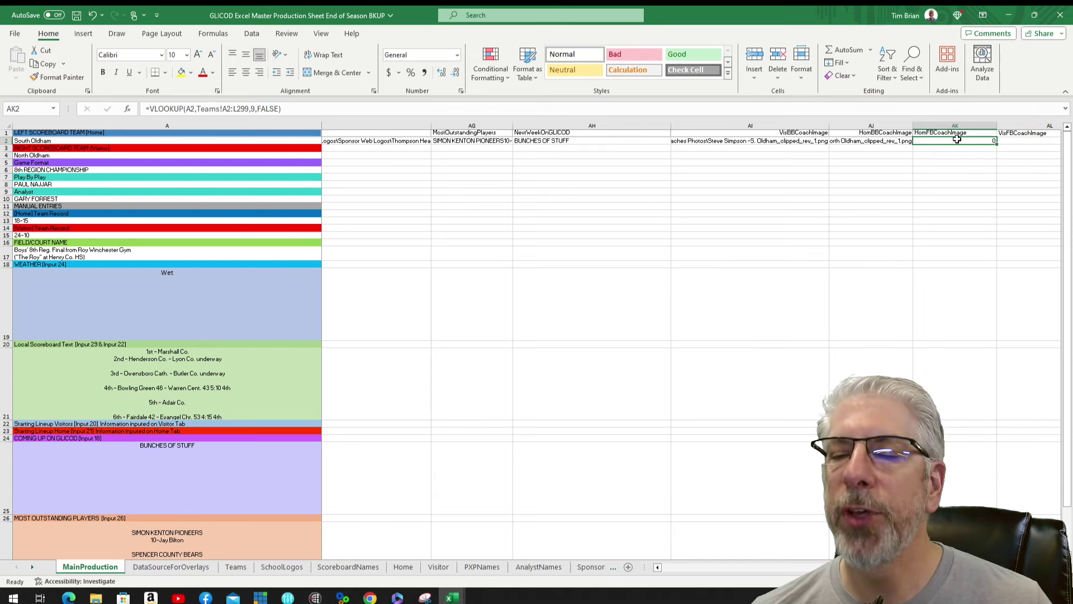